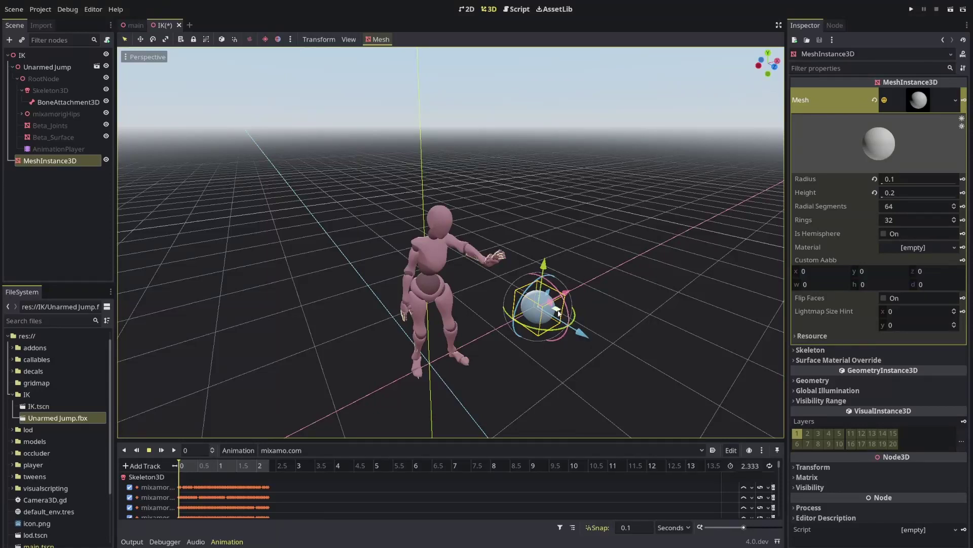
- Move the target sphere toward the character's torso to test how the left arm follows it
left_click_drag(558, 313, 495, 294)
middle_click_drag(539, 286, 511, 283)
middle_click_drag(452, 286, 471, 297)
left_click_drag(468, 315, 462, 294)
scroll(467, 308, "up", 7)
middle_click_drag(488, 310, 469, 295)
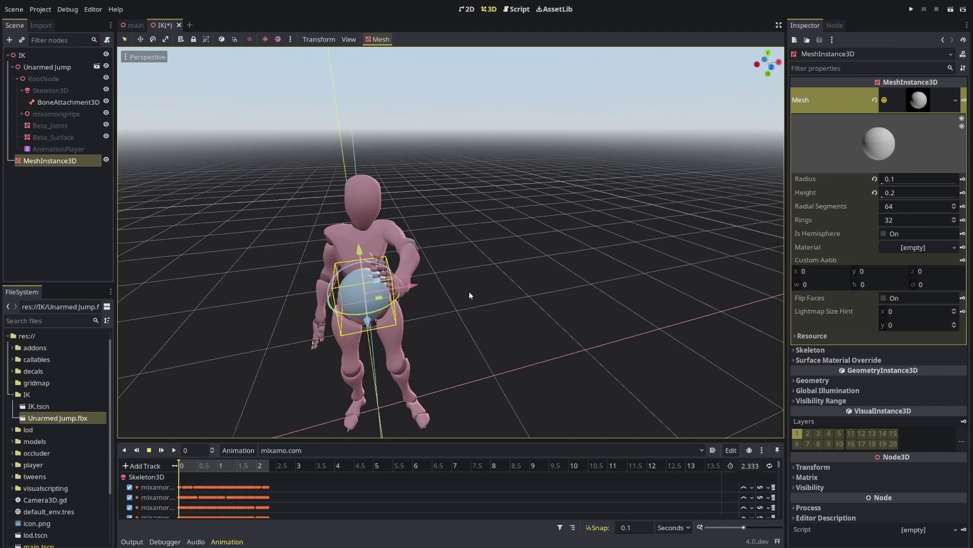
middle_click_drag(368, 201, 428, 198)
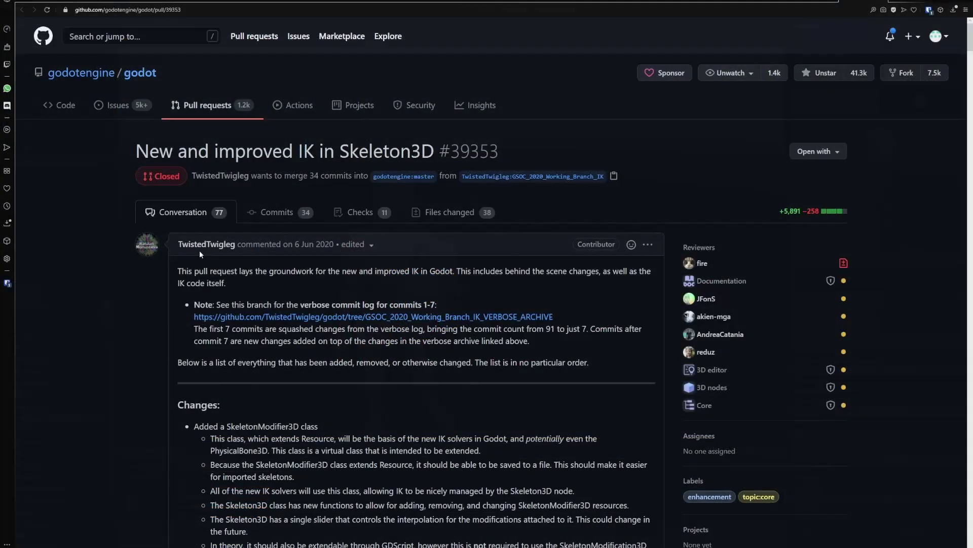
- Switch to the browser and examine the description of Godot pull request #39353, "New and improved IK in Skeleton3D"
mouse_move(187, 249)
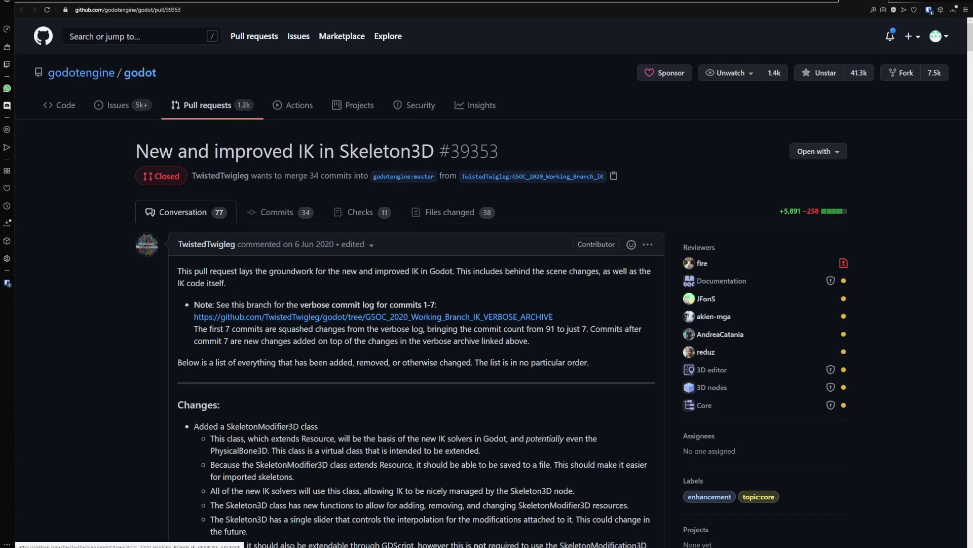
scroll(416, 304, "down", 8)
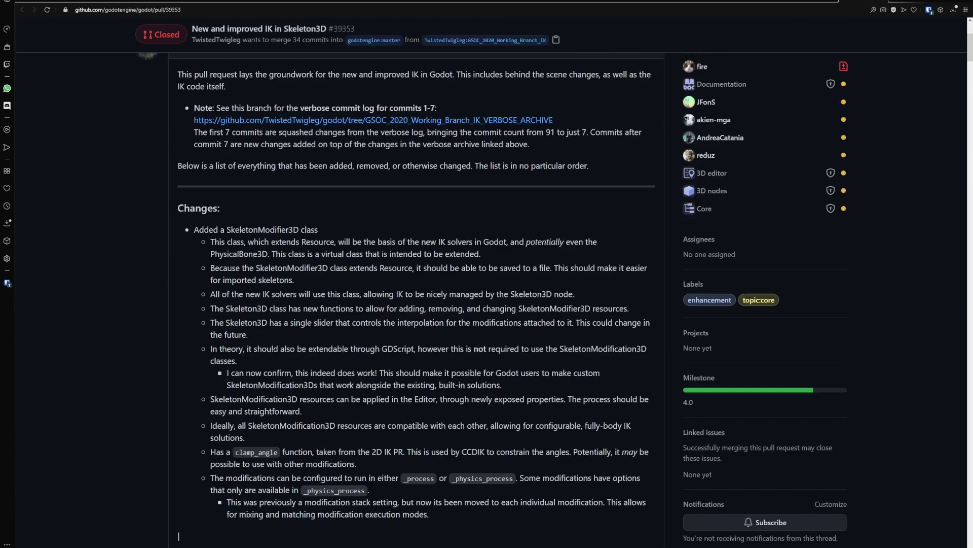
scroll(180, 202, "up", 8)
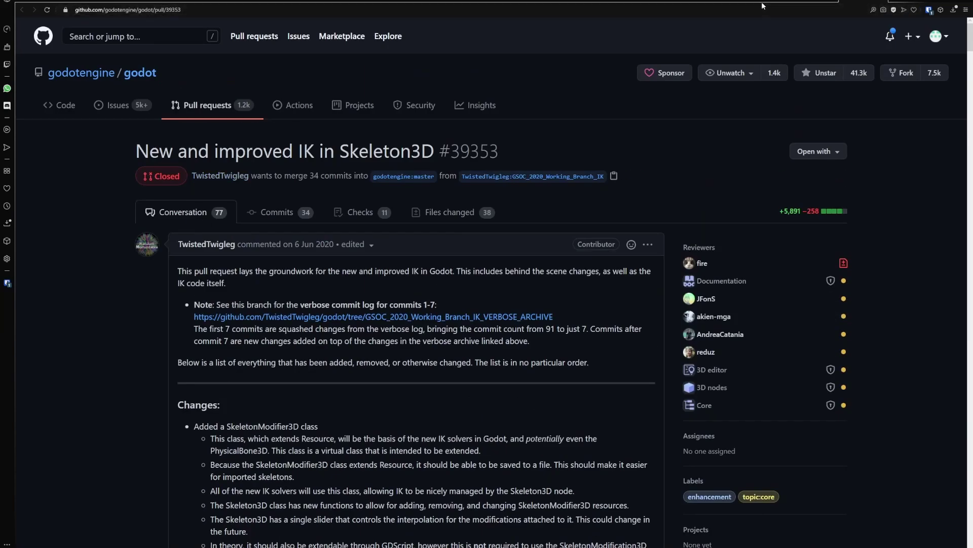
- Examine the file list and README of the Godot_GSOC_2020_Project repository
left_click(737, 4)
scroll(423, 281, "up", 1)
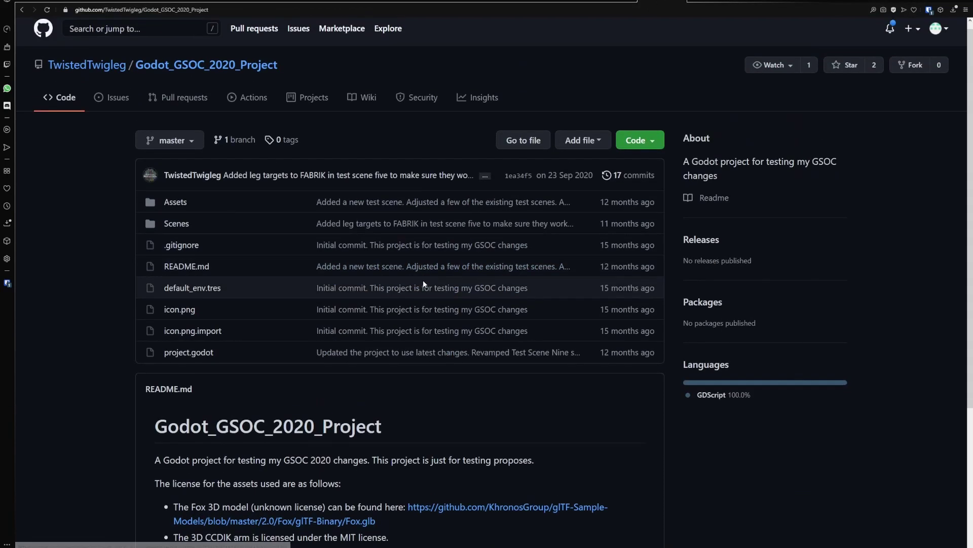
scroll(416, 291, "down", 3)
scroll(416, 291, "up", 3)
scroll(244, 109, "down", 2)
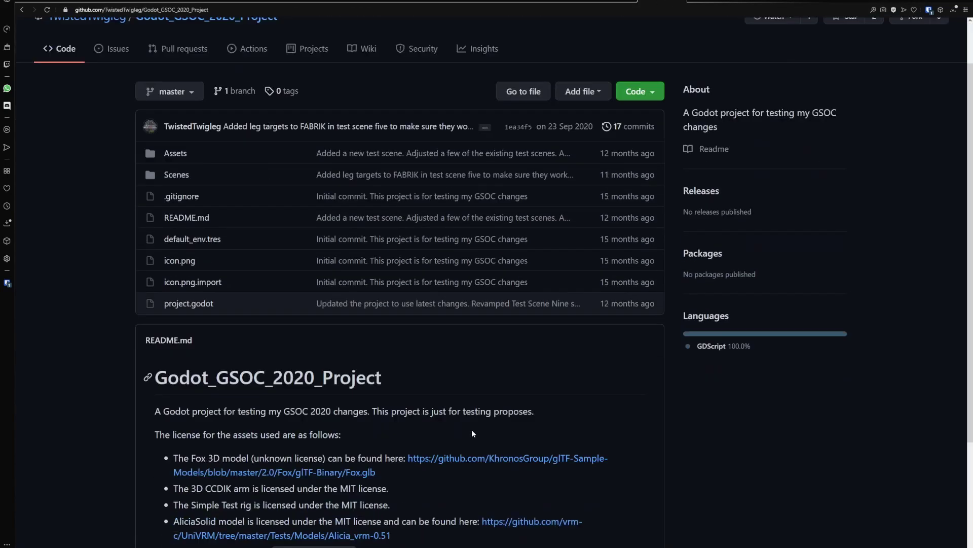
scroll(201, 187, "up", 1)
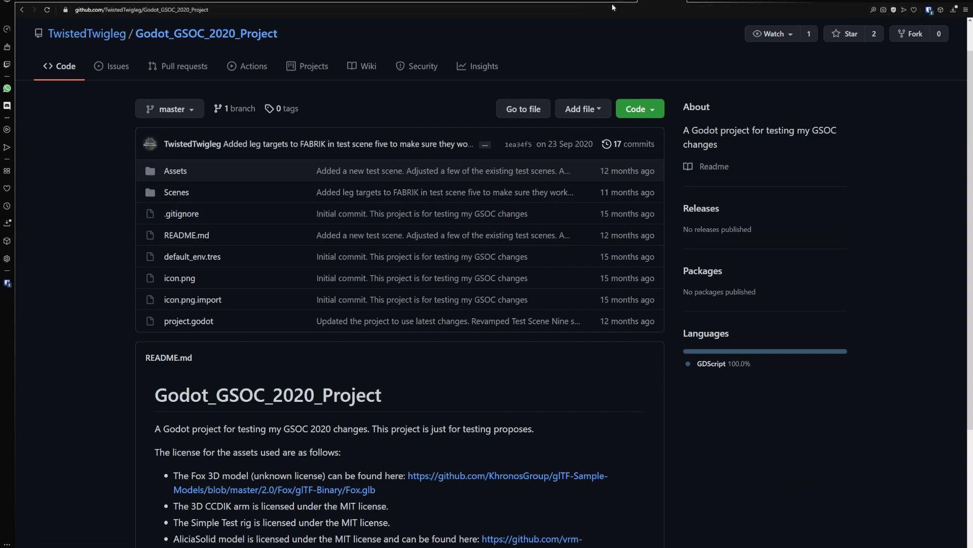
- Examine the summary of pull request #51368, "New and improved IK system for Skeleton3D - Squashed!"
left_click(611, 6)
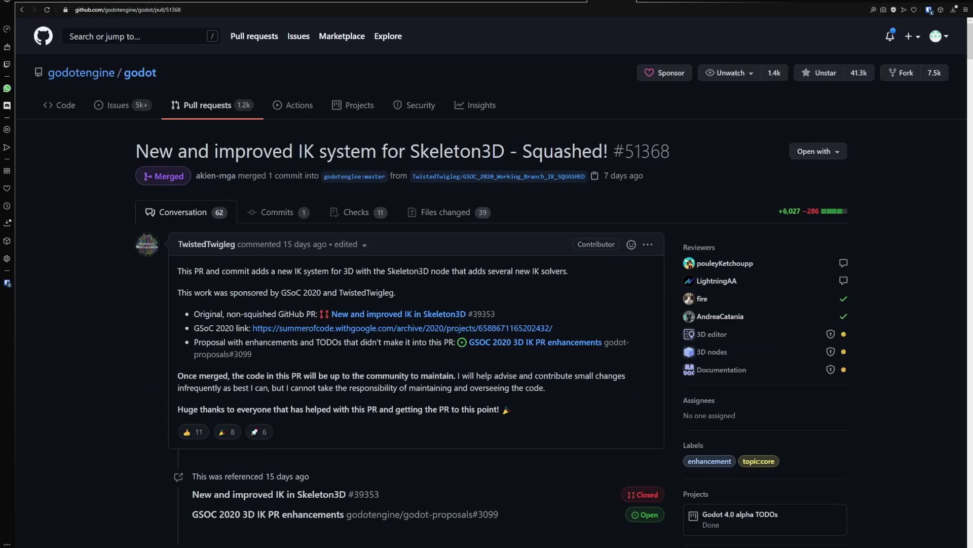
scroll(373, 298, "down", 2)
scroll(373, 298, "up", 2)
scroll(374, 300, "down", 5)
scroll(373, 299, "up", 4)
scroll(374, 299, "up", 1)
- Return to pull request #39353 and read its list of changes, including the modifier stack, LookAt and CCDIK classes
left_click(852, 3)
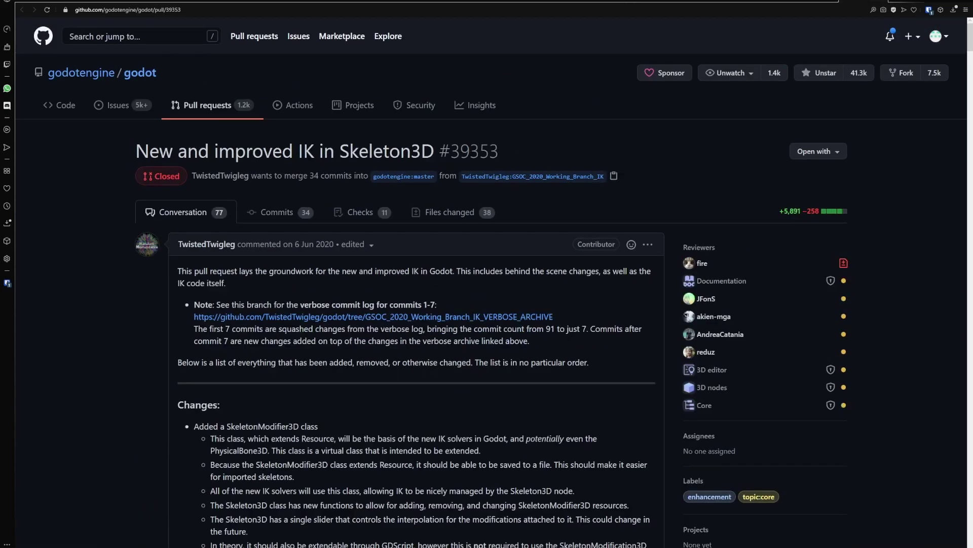
scroll(295, 388, "down", 5)
scroll(415, 299, "down", 9)
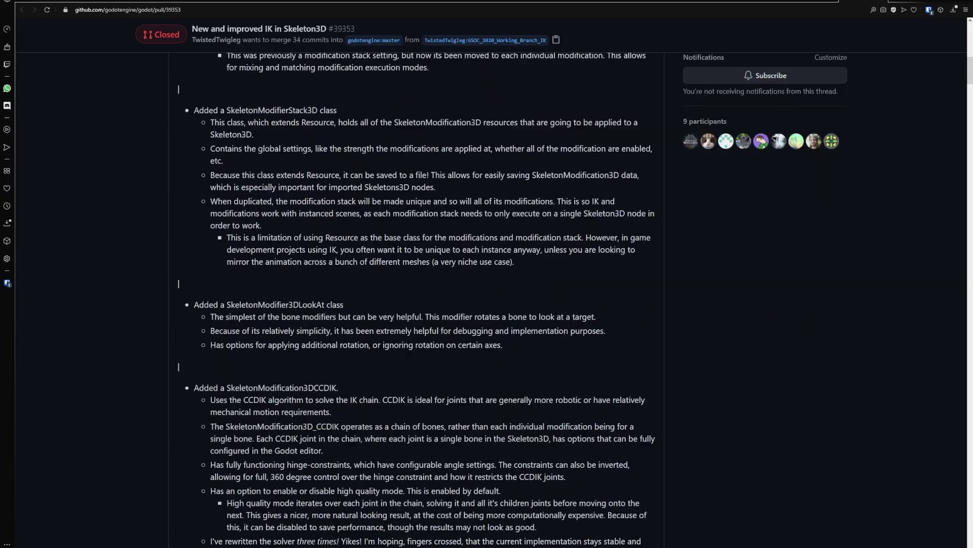
scroll(354, 358, "up", 10)
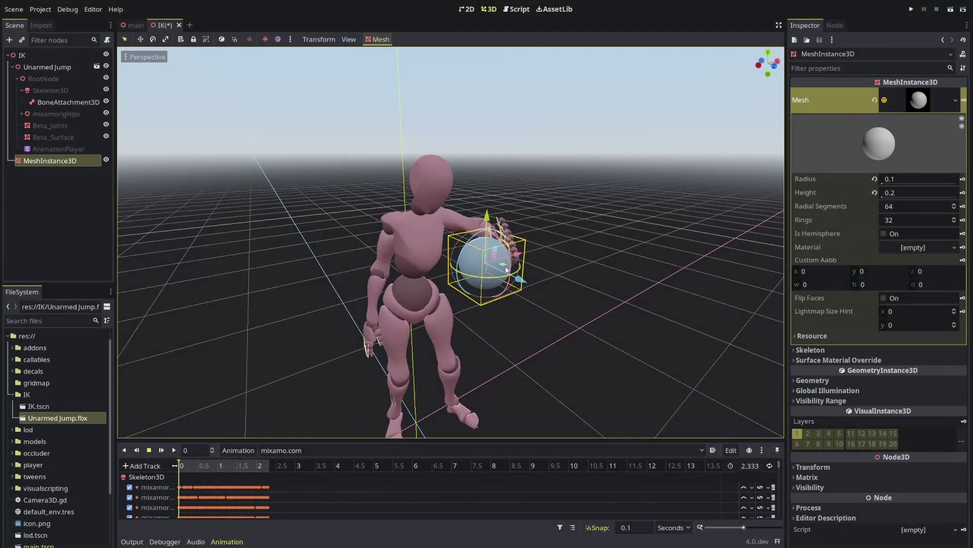
- Switch back to Godot and move the target sphere across the body and back outward to test the arm's reach
mouse_move(506, 266)
left_mouse_down()
mouse_move(498, 272)
mouse_move(513, 286)
mouse_move(496, 270)
left_mouse_up()
middle_click_drag(554, 253, 474, 226)
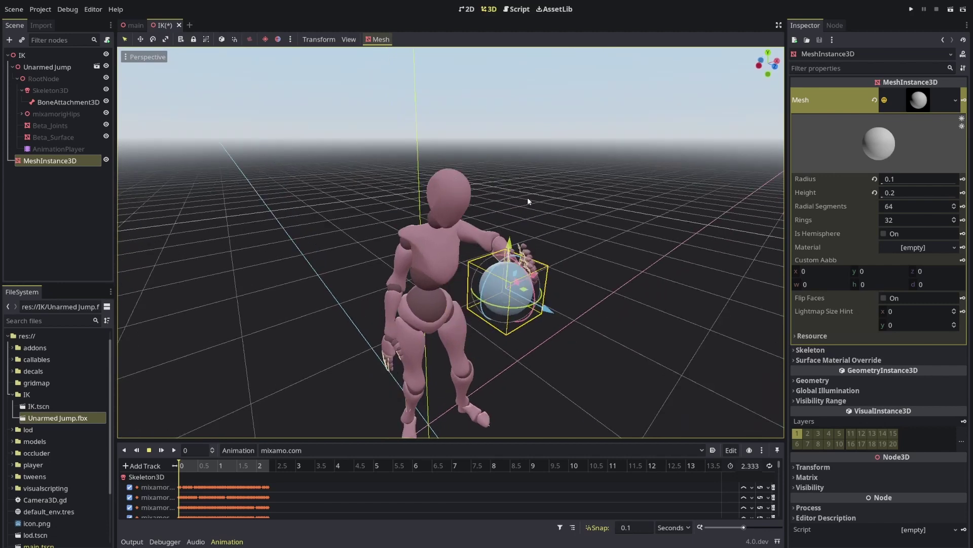
middle_click_drag(526, 200, 493, 196)
left_click_drag(395, 271, 452, 316)
middle_click_drag(477, 235, 503, 238)
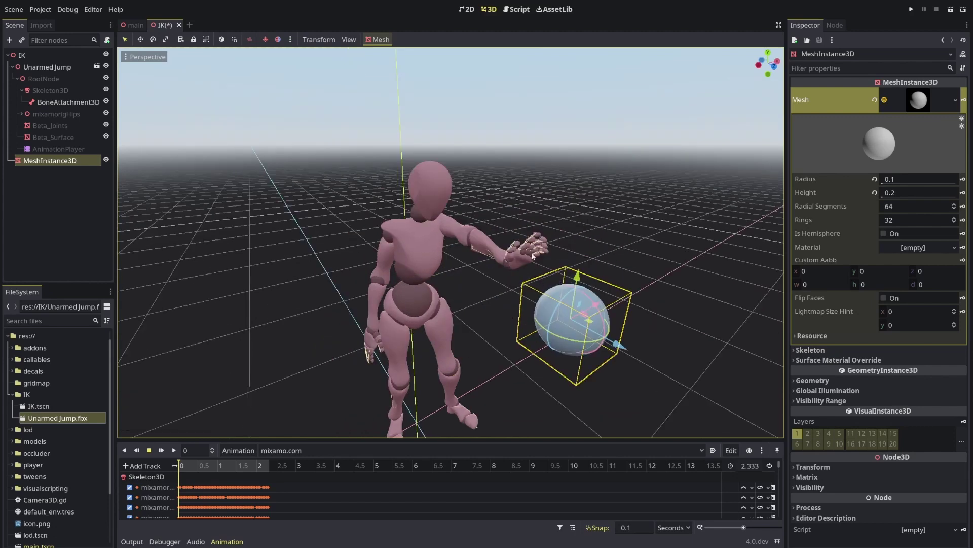
middle_click_drag(615, 322, 518, 331)
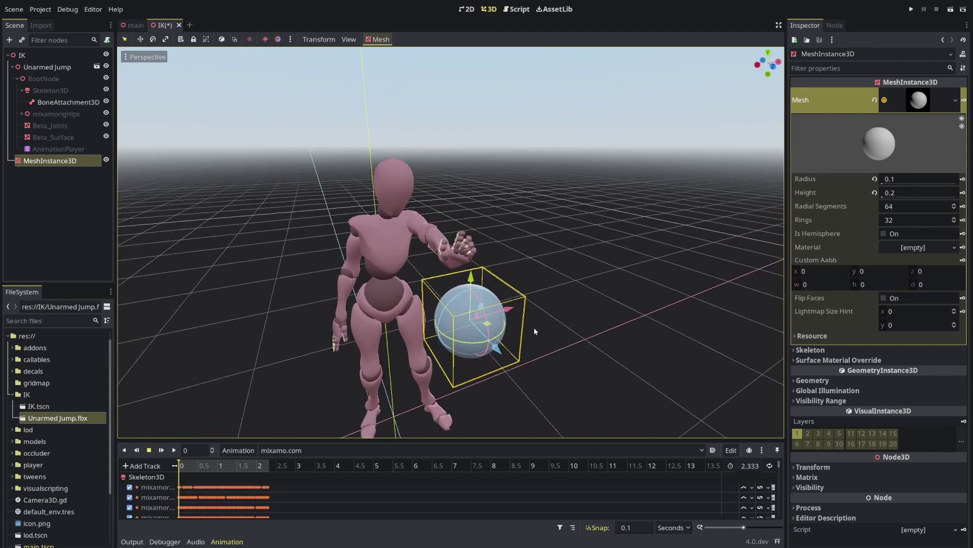
left_click_drag(488, 327, 573, 281)
- Scrub the mixamo.com animation back to 0 and nudge the target sphere beneath the hand to check the arm pose
left_click_drag(195, 463, 174, 465)
scroll(412, 363, "down", 5)
middle_click_drag(312, 383, 417, 349)
middle_click_drag(355, 370, 485, 300)
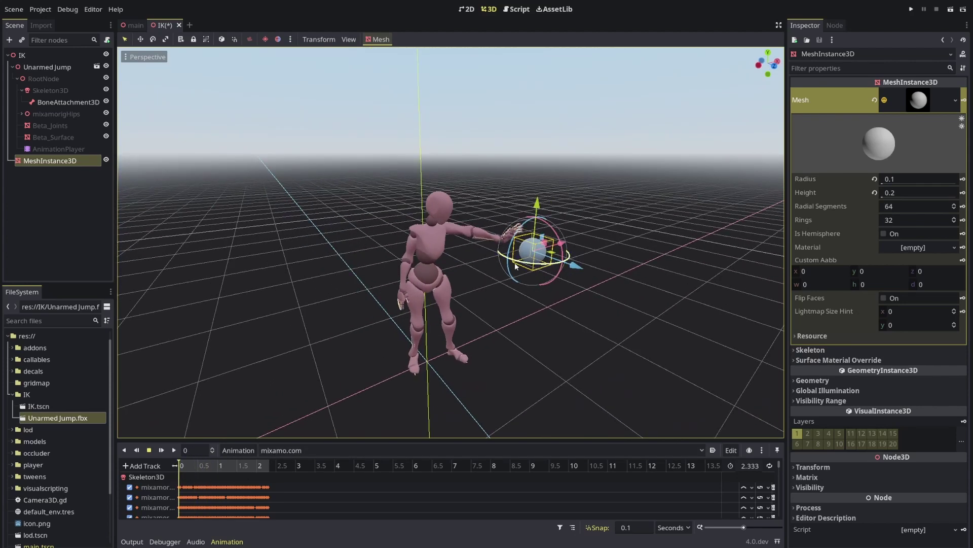
scroll(565, 285, "up", 2)
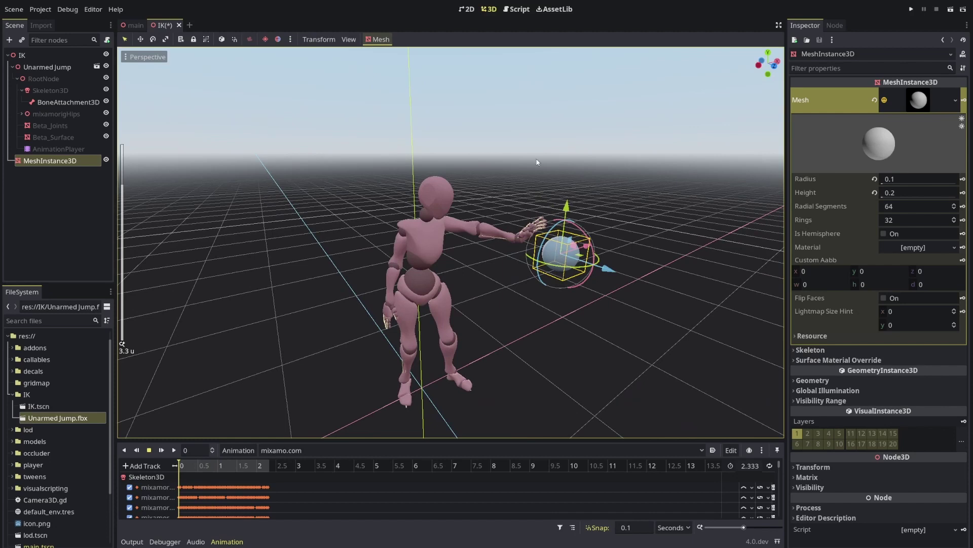
middle_click_drag(544, 205, 480, 324)
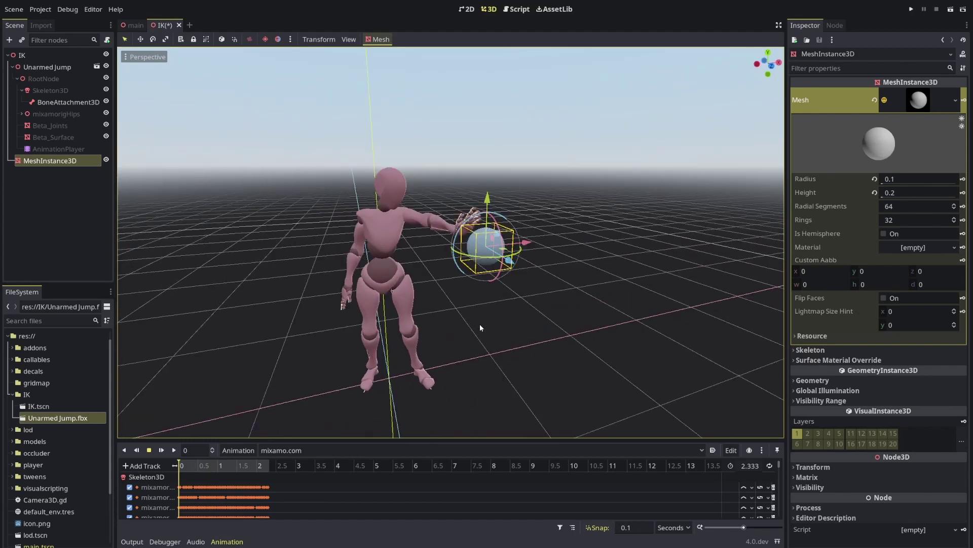
middle_click_drag(390, 273, 438, 276)
mouse_move(479, 252)
left_mouse_down()
mouse_move(463, 260)
mouse_move(490, 260)
left_mouse_up()
left_click(223, 469)
left_click_drag(223, 468, 179, 469)
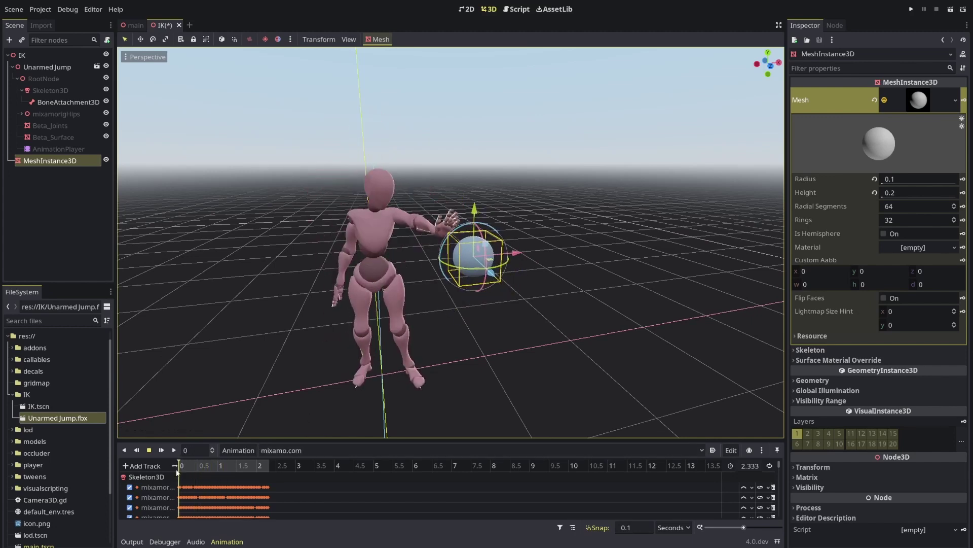
- Move the target sphere across and away from the character, leaving it in front of and below the left hand
middle_click_drag(423, 325, 434, 323)
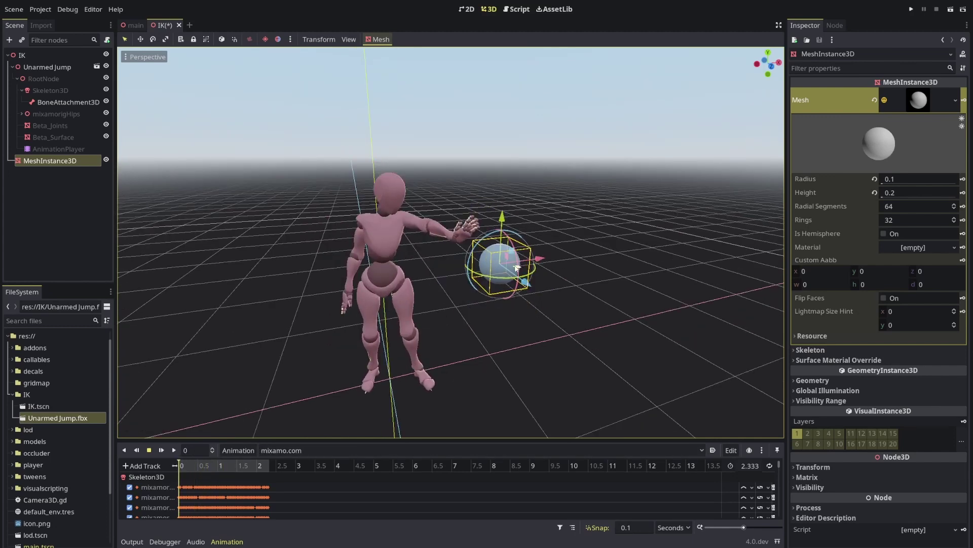
left_click_drag(517, 268, 431, 291)
middle_click_drag(501, 273, 532, 280)
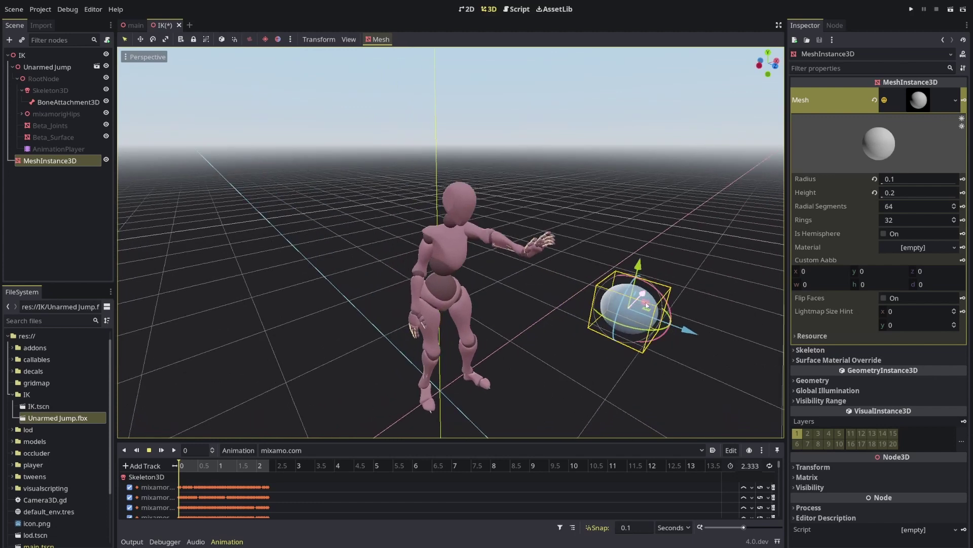
left_click_drag(651, 316, 593, 248)
middle_click_drag(593, 248, 461, 192)
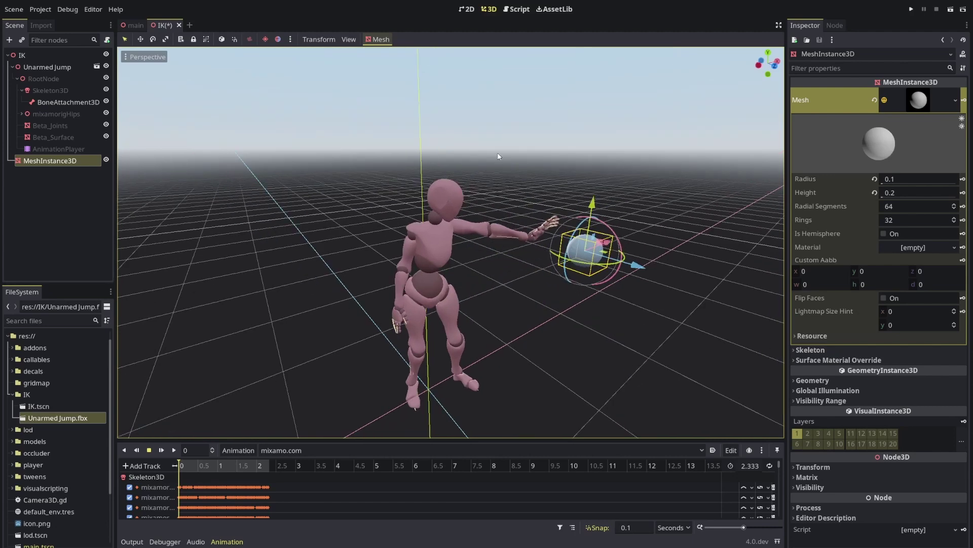
middle_click_drag(491, 155, 477, 156)
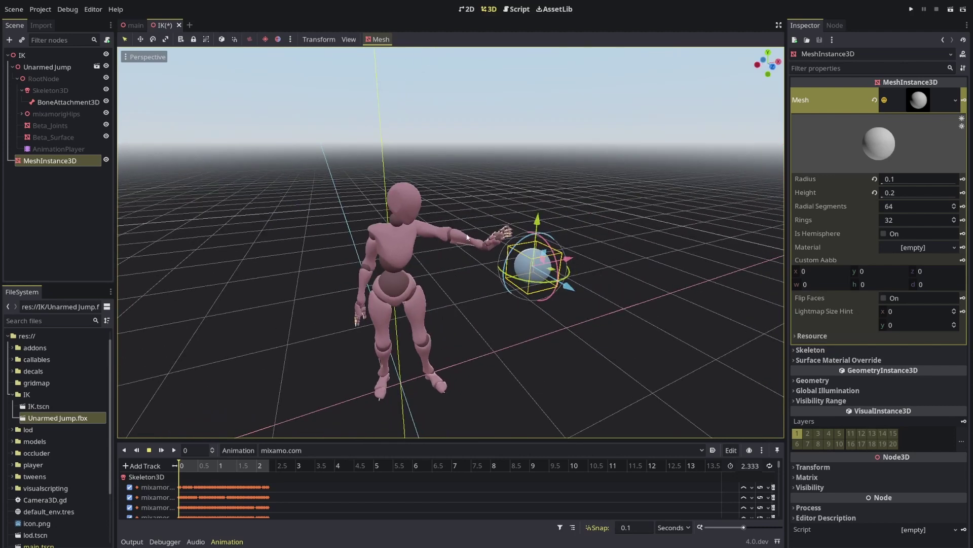
left_click_drag(545, 260, 529, 307)
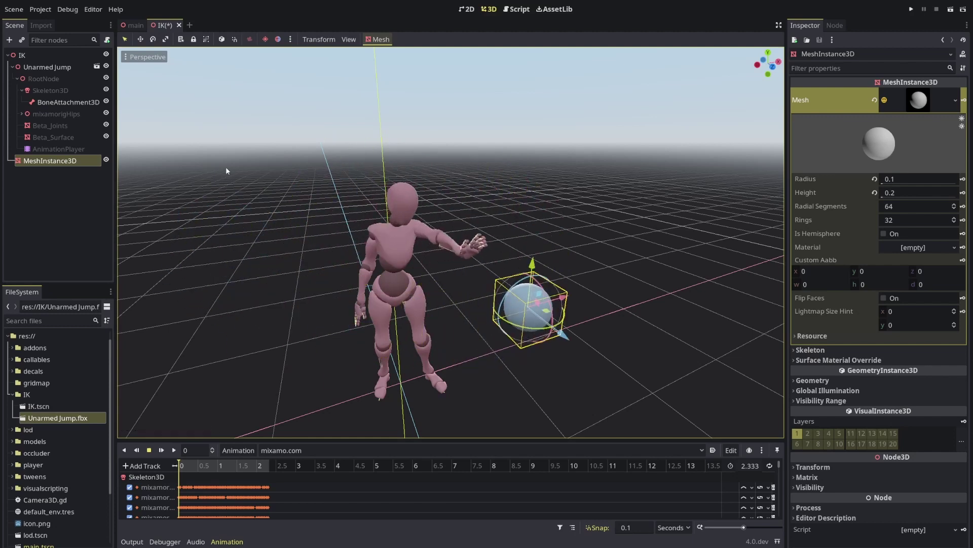
- Save the IK scene and create a new scene with a Node3D root
key("ctrl+s")
left_click(187, 27)
left_click(60, 84)
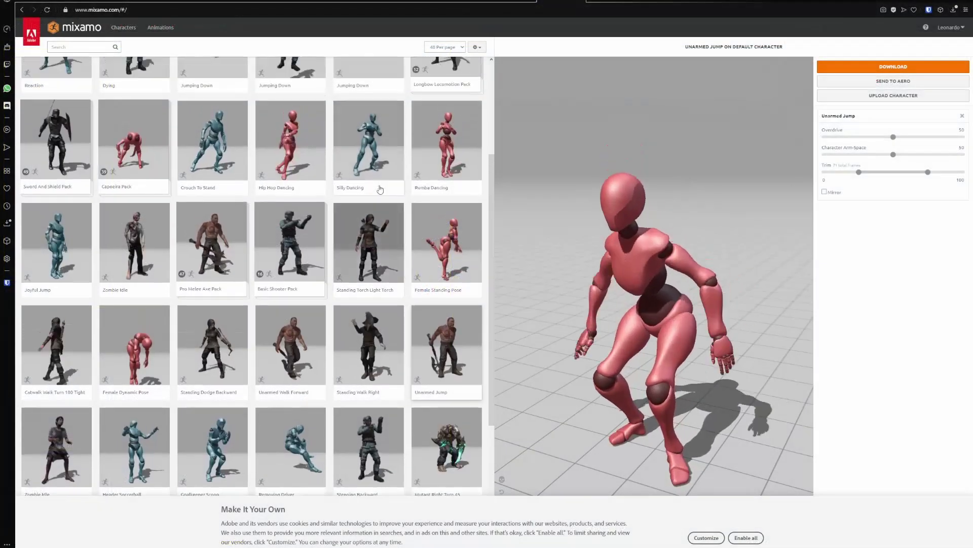
- Switch to Mixamo and look through the animation library and the Unarmed Jump preview on the default character
scroll(380, 189, "up", 3)
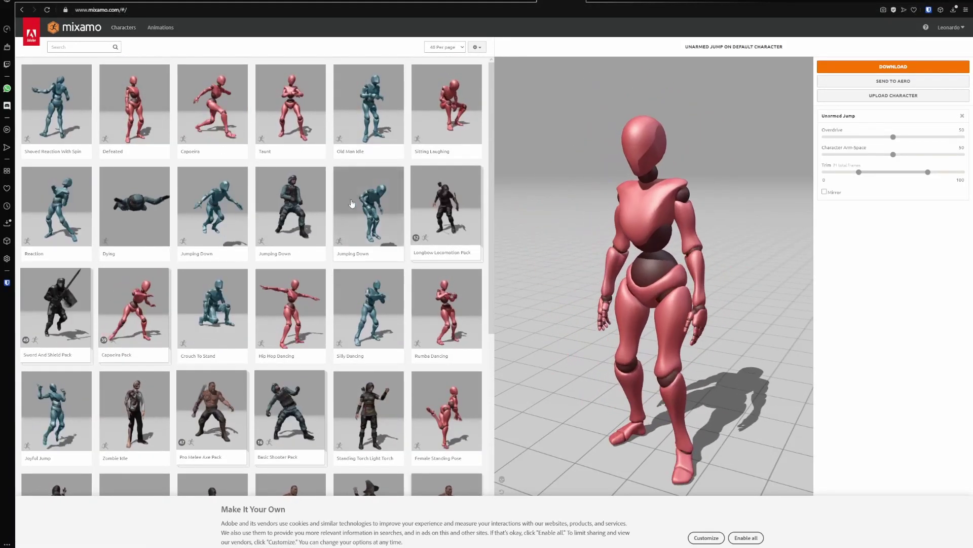
scroll(334, 244, "down", 3)
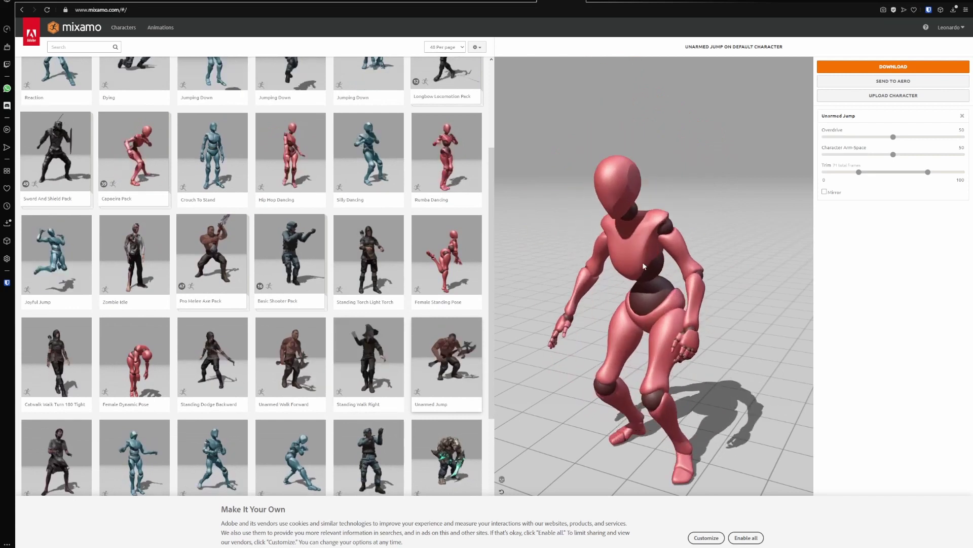
scroll(403, 260, "up", 3)
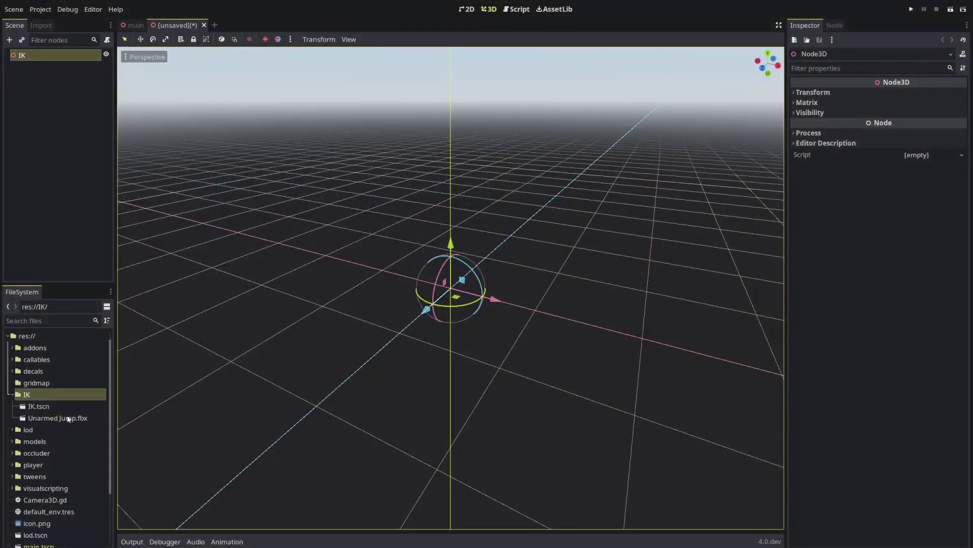
- Switch back to Godot and instance Unarmed Jump.fbx from the IK folder under the IK root node
left_click(69, 419)
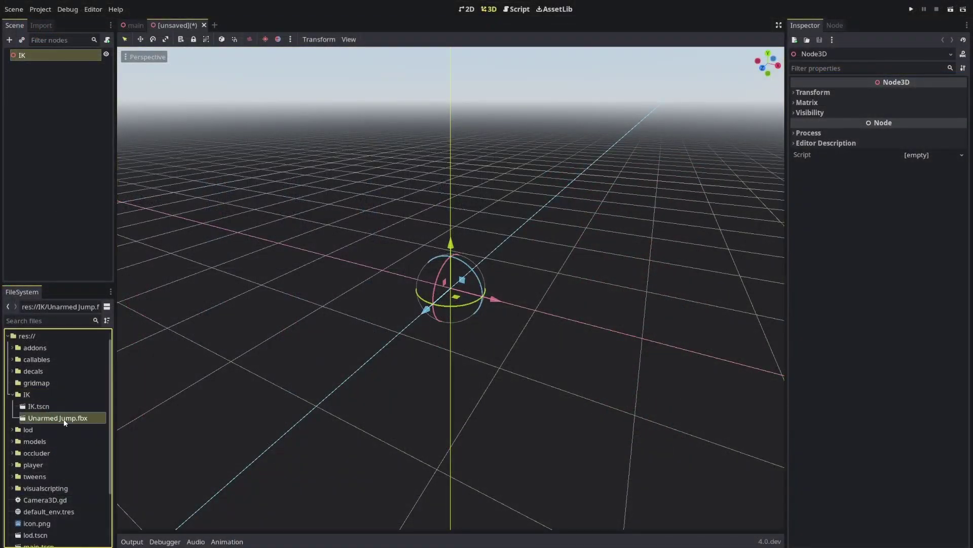
right_click(68, 419)
left_click(101, 396)
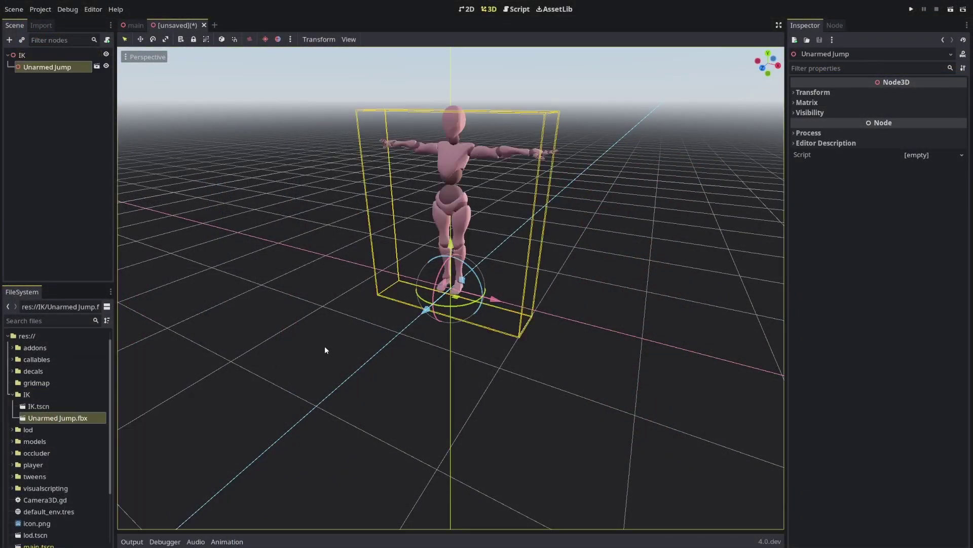
- Save the new scene as IK2.tscn in the res://IK folder
key("ctrl+s")
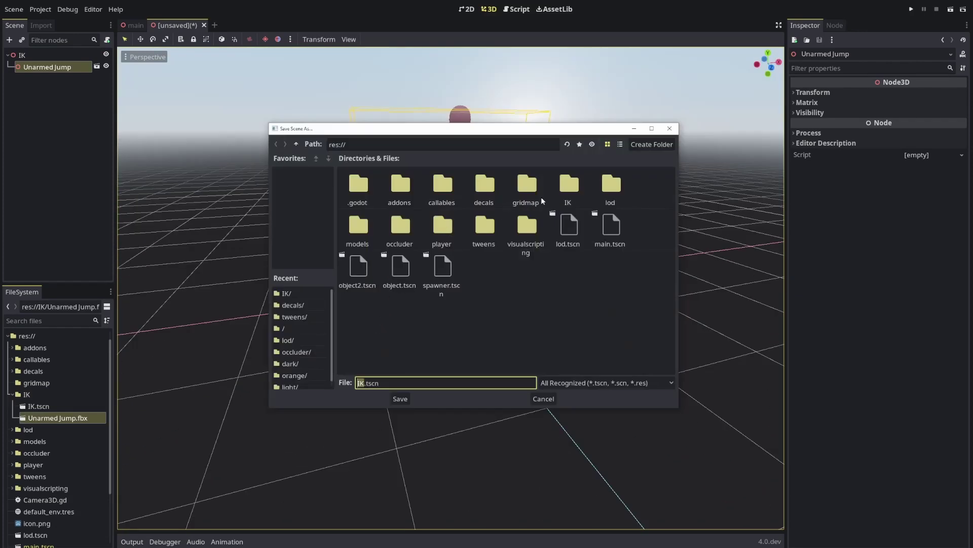
double_click(564, 191)
left_click(364, 382)
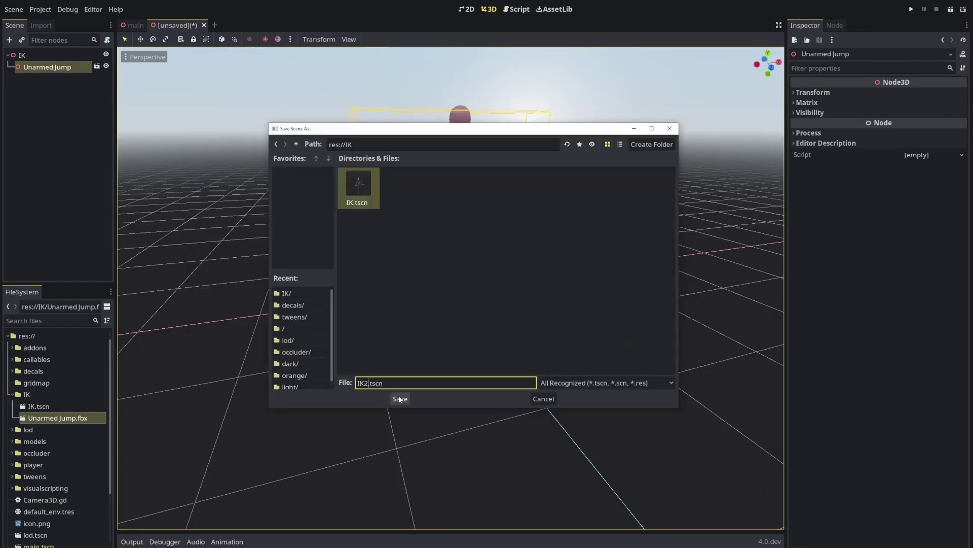
left_click(400, 399)
- Enable Editable Children on the Unarmed Jump instance
middle_click_drag(448, 327, 424, 322)
left_click(49, 71)
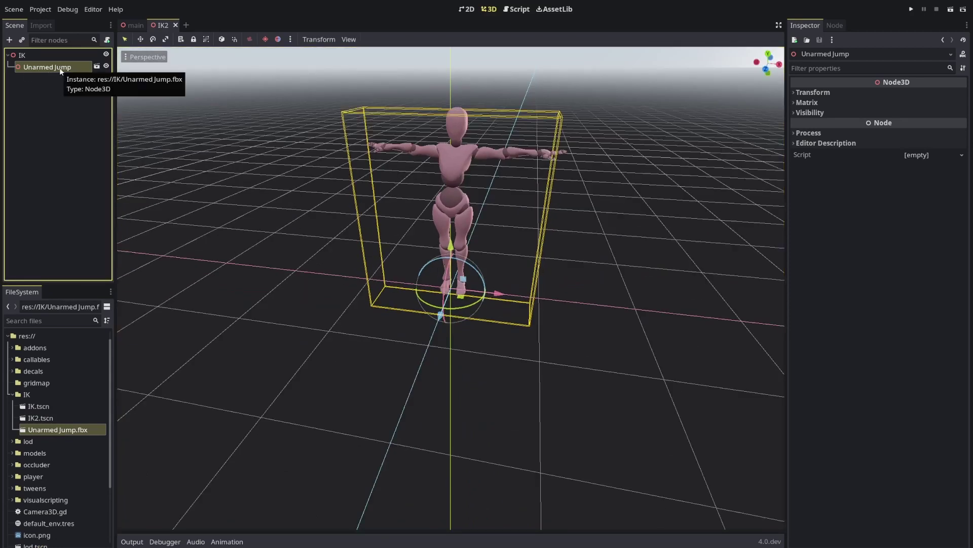
right_click(57, 69)
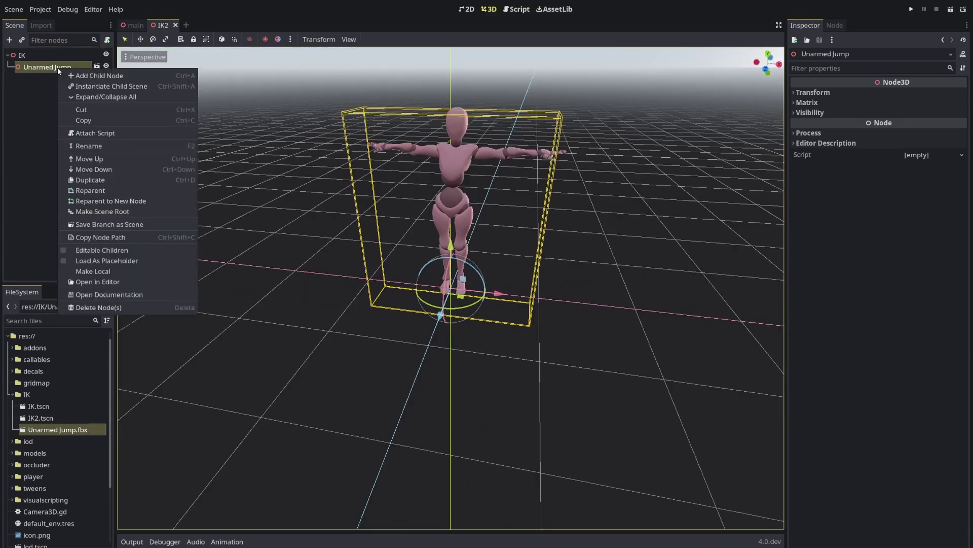
left_click(101, 250)
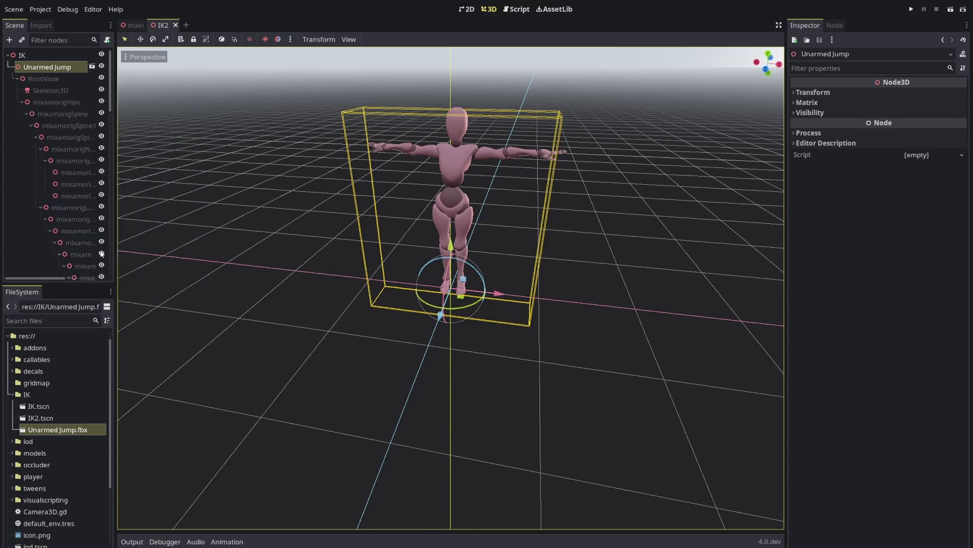
- Examine the Bone Pose, Bone Rest and Bone Custom Pose properties of the mixamorigHips bone in Skeleton3D
left_click(21, 102)
left_click(56, 91)
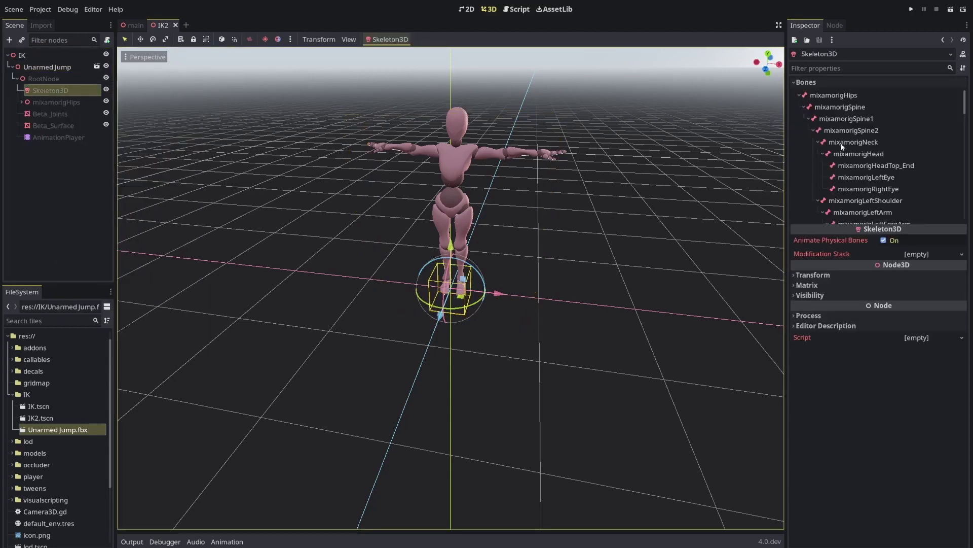
left_click(834, 229)
left_click(831, 229)
left_click(826, 230)
left_click(826, 230)
left_click(830, 239)
left_click(830, 239)
left_click(831, 249)
left_click(831, 249)
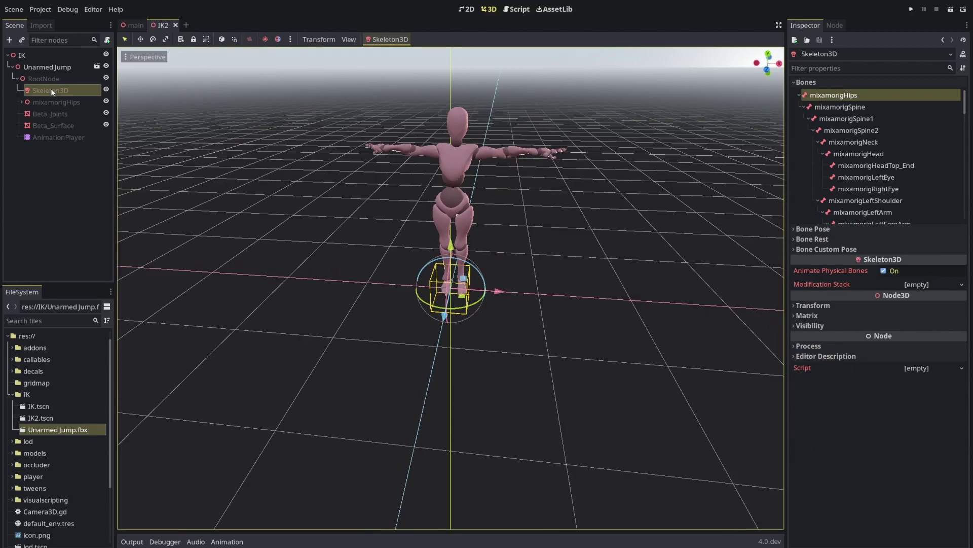
- Add a BoneAttachment3D node as a child of Skeleton3D
right_click(50, 90)
left_click(91, 96)
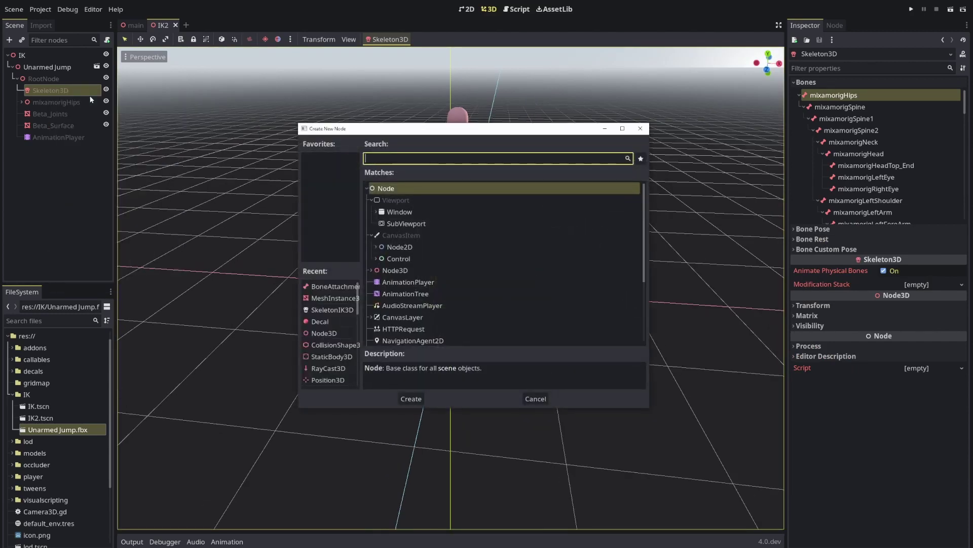
type("bone")
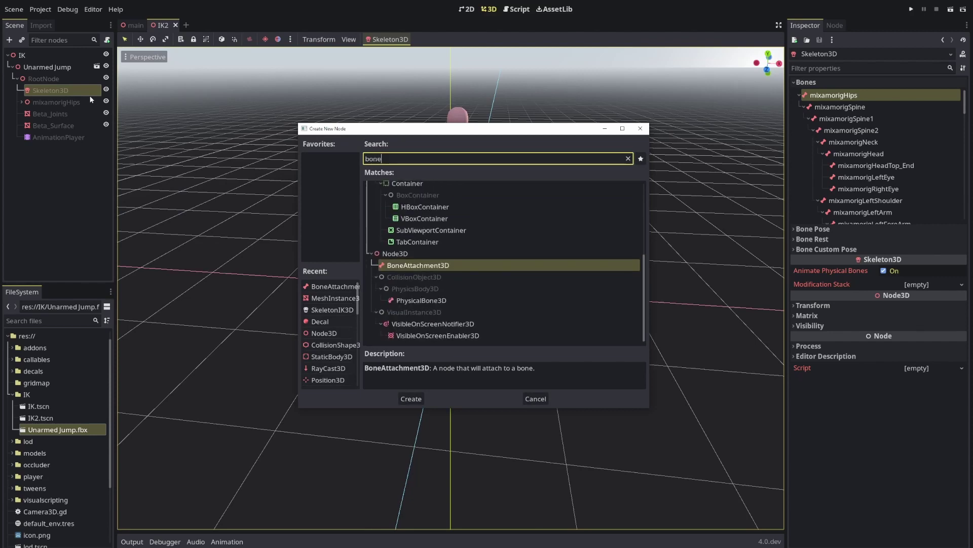
key("Return")
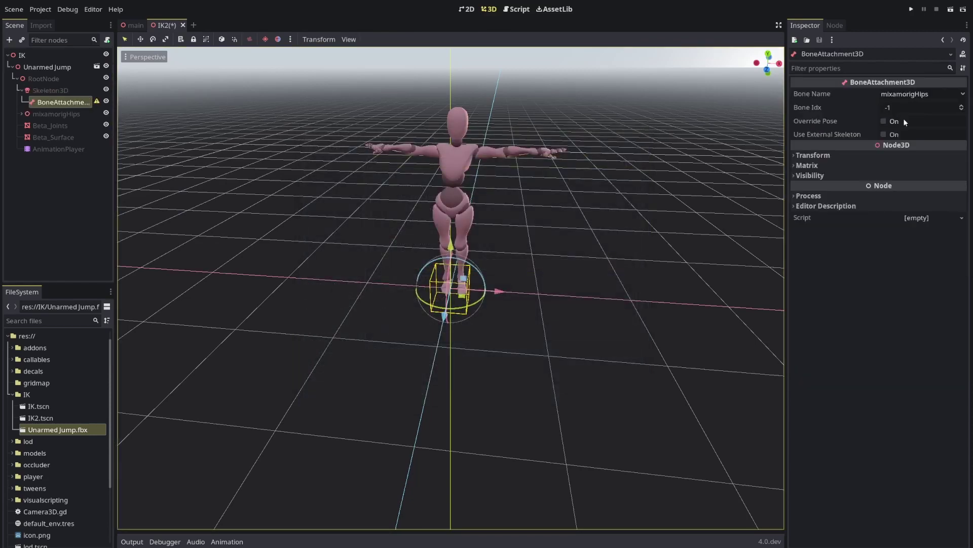
- Set the BoneAttachment3D's Bone Name to mixamorigHead
left_click(883, 121)
left_click(883, 121)
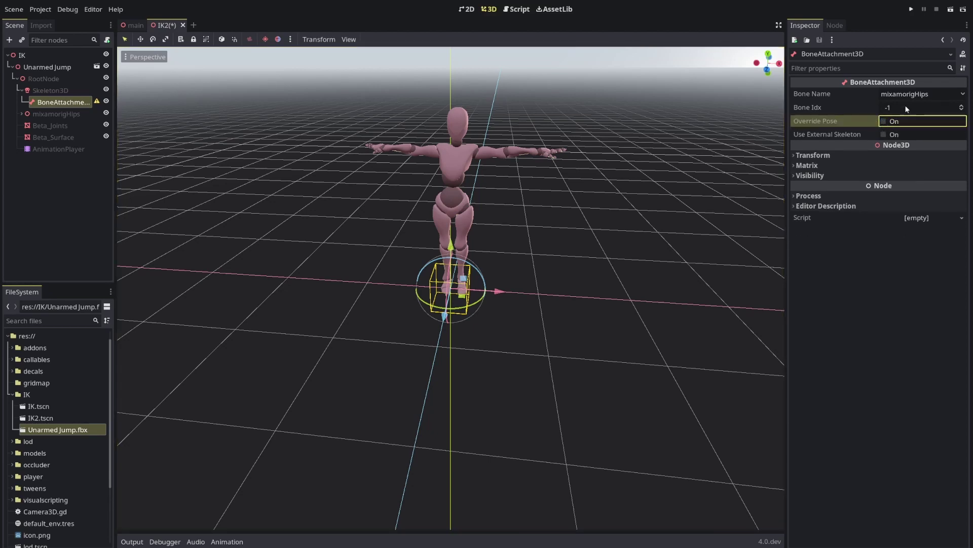
left_click(911, 95)
left_click(865, 116)
left_click(901, 94)
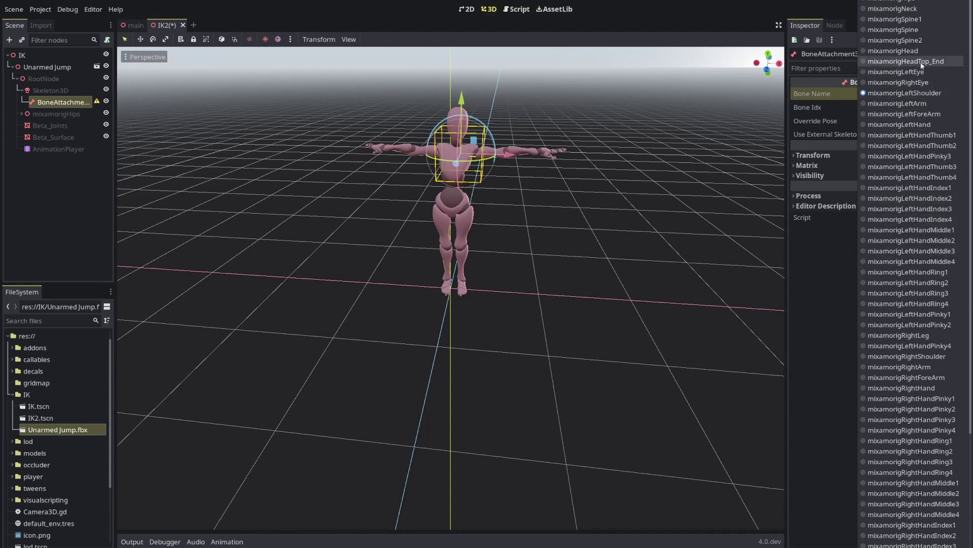
left_click(907, 51)
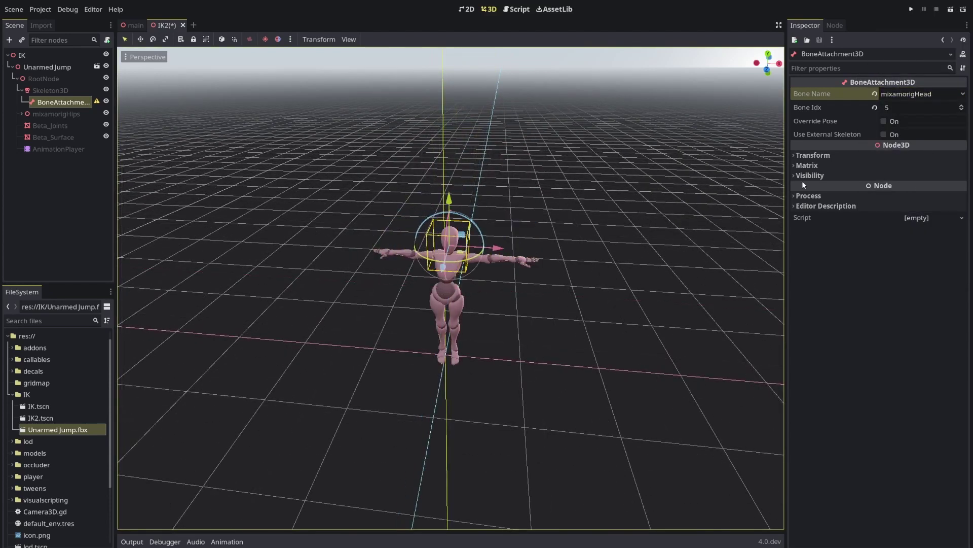
- Enable Override Pose on the BoneAttachment3D and move the head bone sideways along the X axis, away from the body
left_click(895, 123)
left_click_drag(498, 248, 399, 246)
scroll(398, 247, "up", 4)
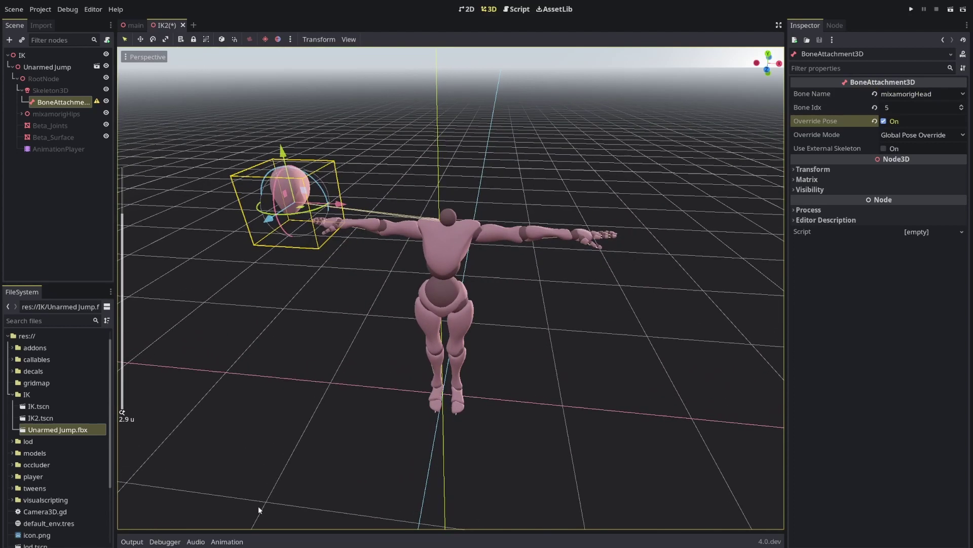
- Select the mixamo.com animation in the AnimationPlayer and scrub its timeline, returning to frame 0
left_click(39, 151)
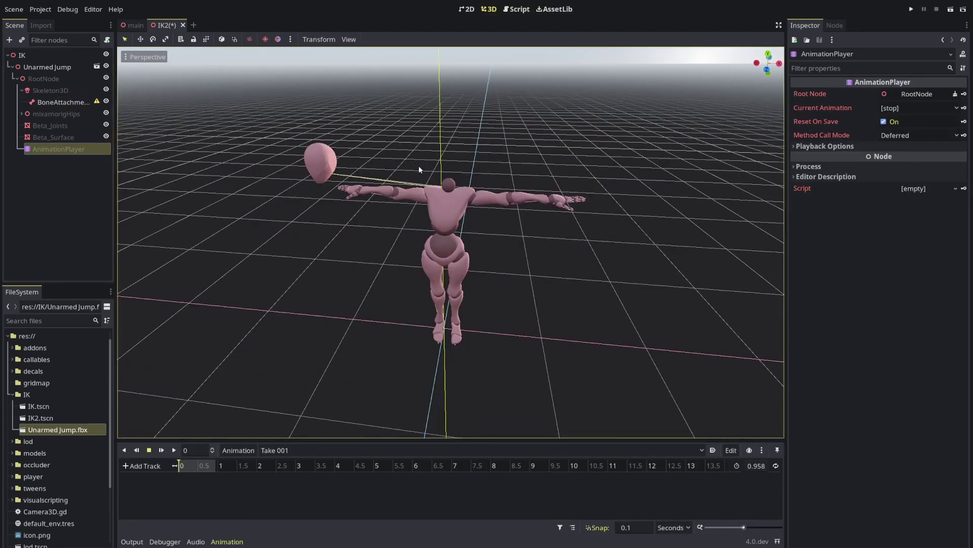
left_click(297, 450)
left_click(297, 473)
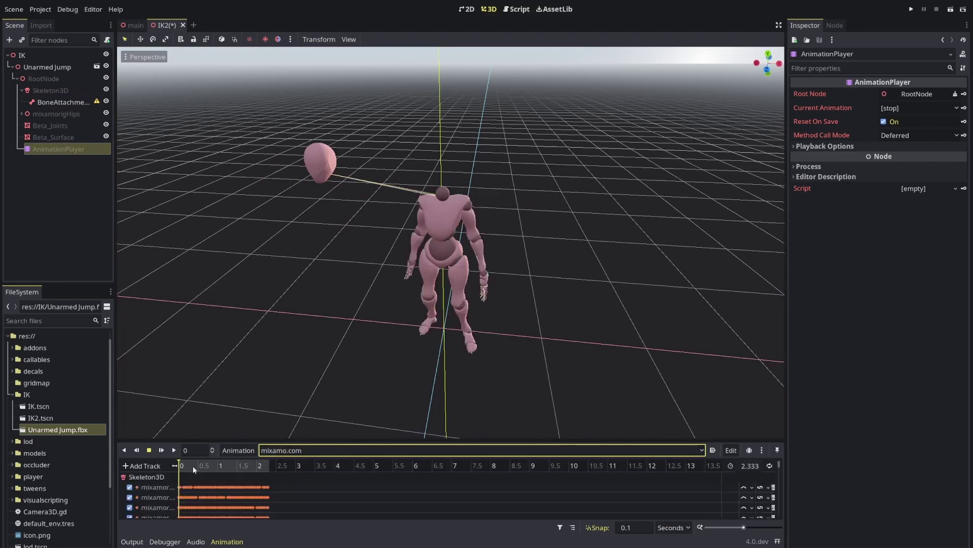
mouse_move(189, 467)
left_mouse_down()
mouse_move(257, 468)
mouse_move(177, 467)
left_mouse_up()
- Turn off Override Pose on the BoneAttachment3D
left_click(60, 104)
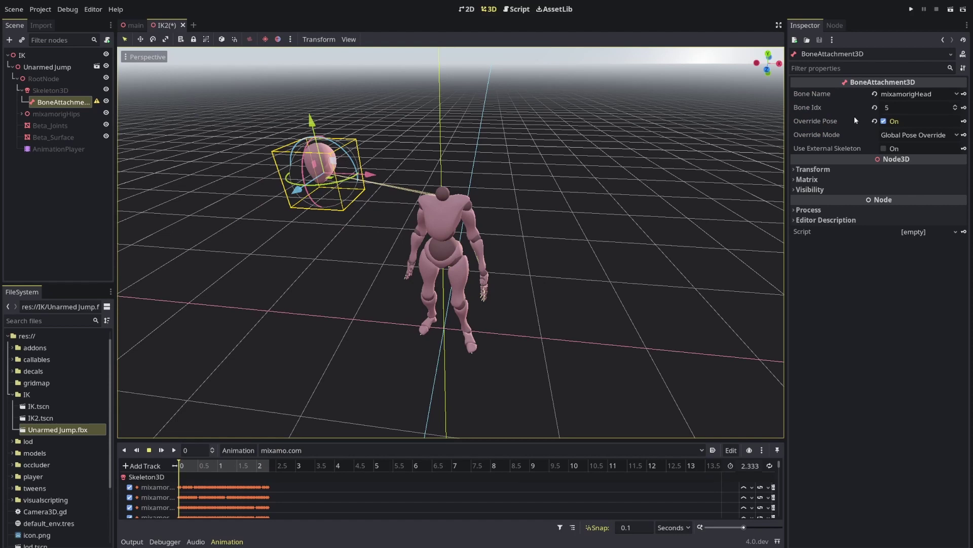
left_click(884, 121)
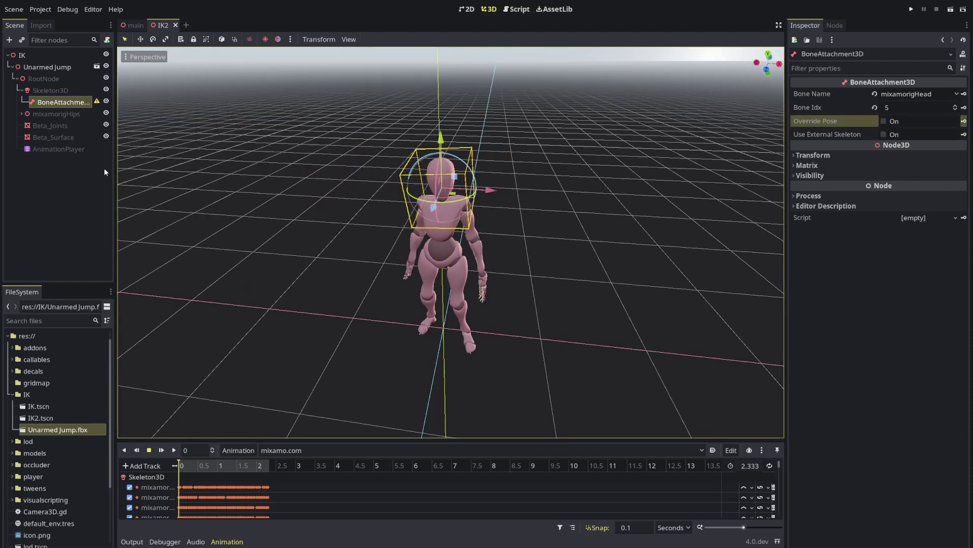
- Assign a new SkeletonModificationStack3D to the Skeleton3D's Modification Stack and expand its properties in a widened Inspector
left_click(51, 91)
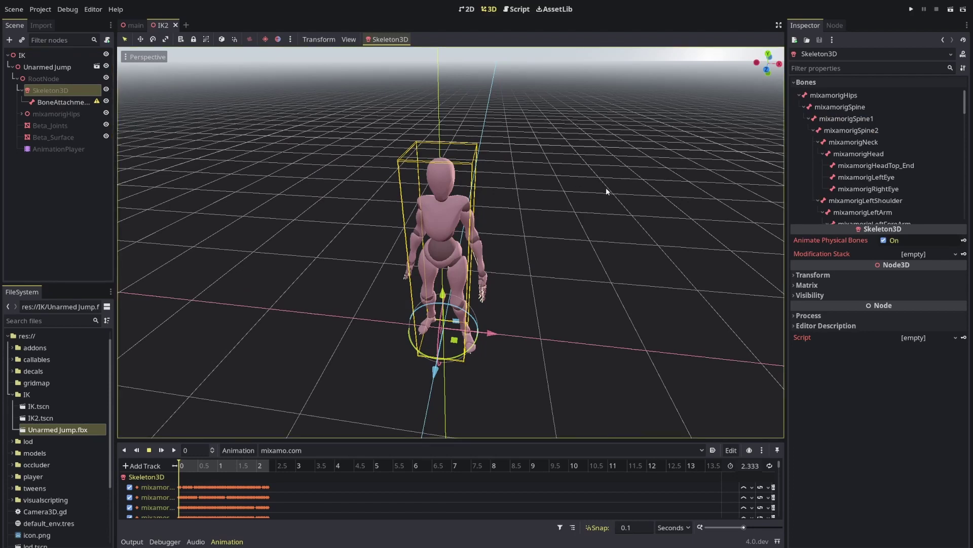
right_click(26, 396)
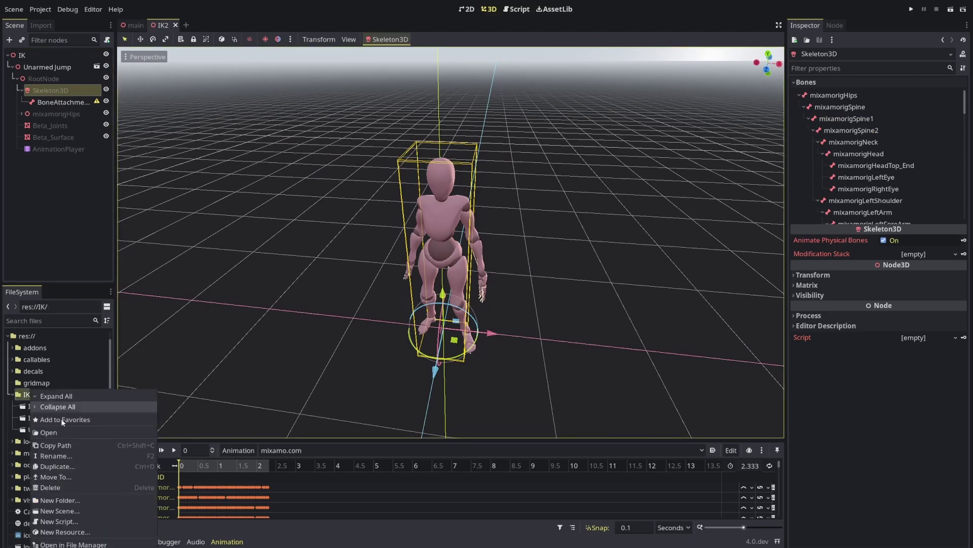
left_click(27, 396)
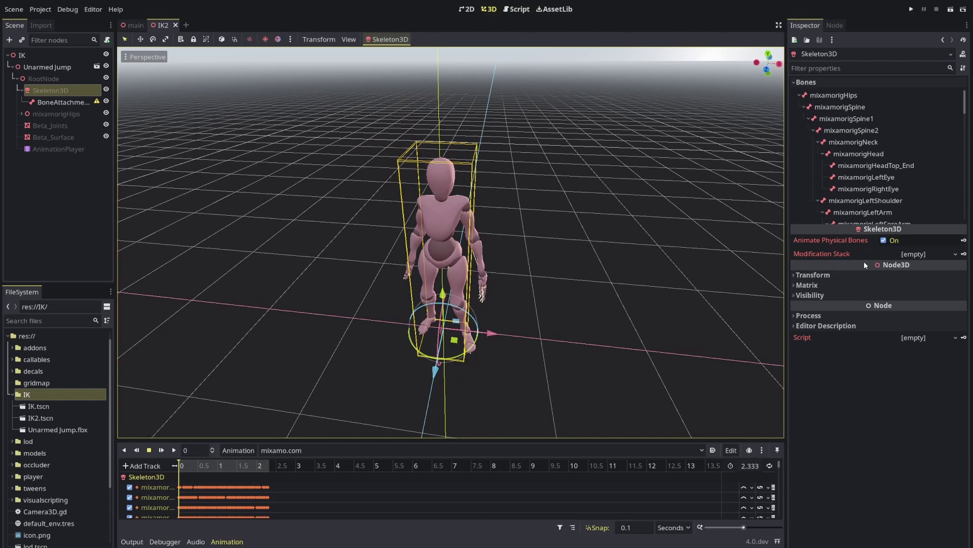
left_click(834, 257)
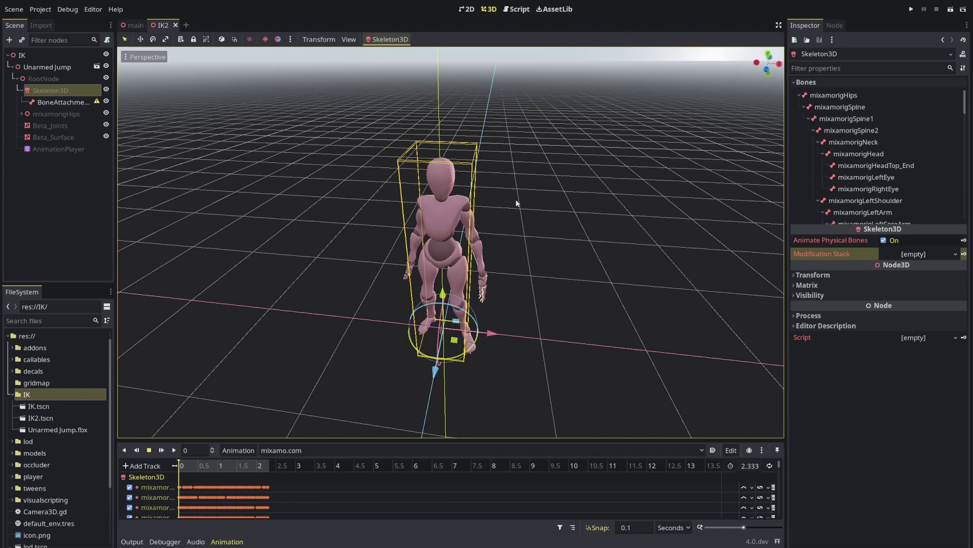
left_click_drag(215, 467, 168, 467)
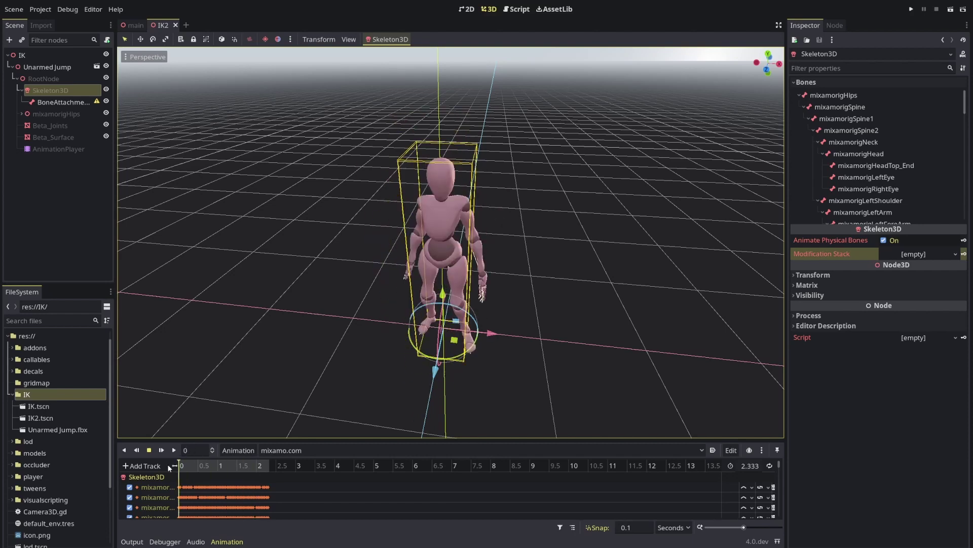
left_click(910, 255)
left_click(880, 269)
left_click(910, 256)
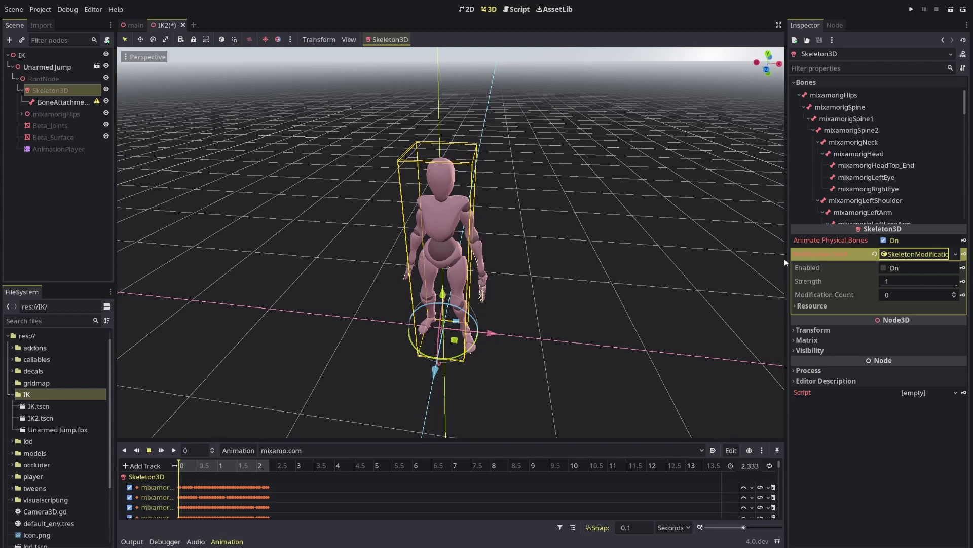
left_click_drag(786, 258, 686, 258)
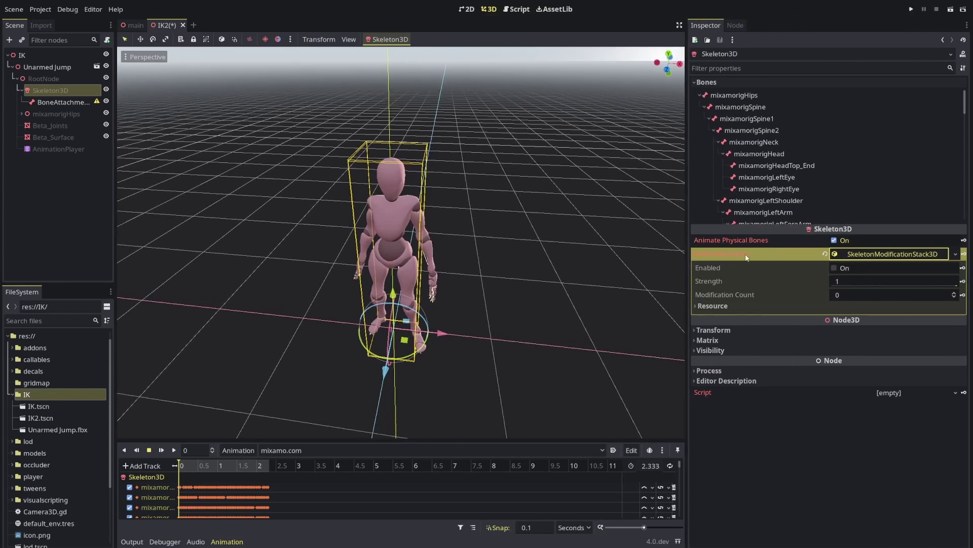
- Enable the skeleton modification stack and set its Modification Count to 1
left_click(835, 267)
left_click(740, 306)
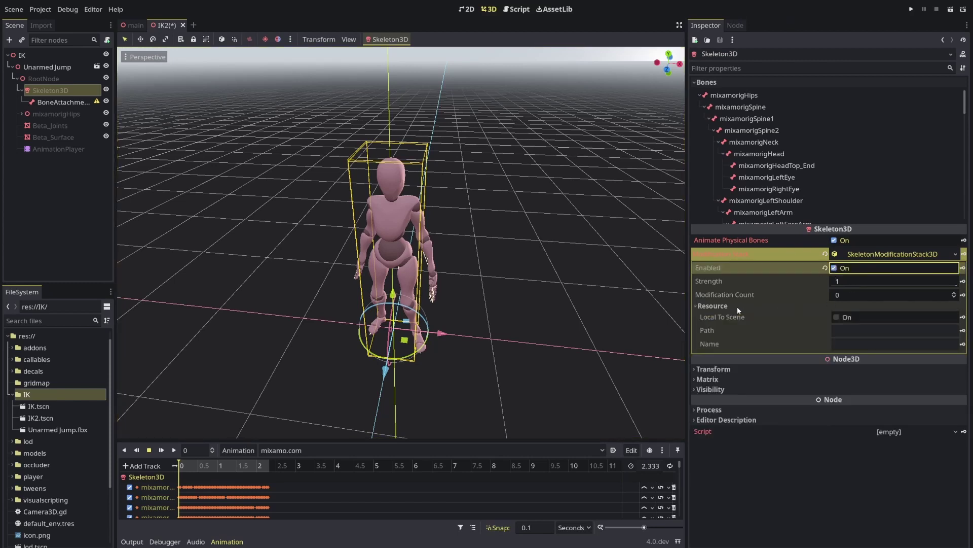
left_click(843, 301)
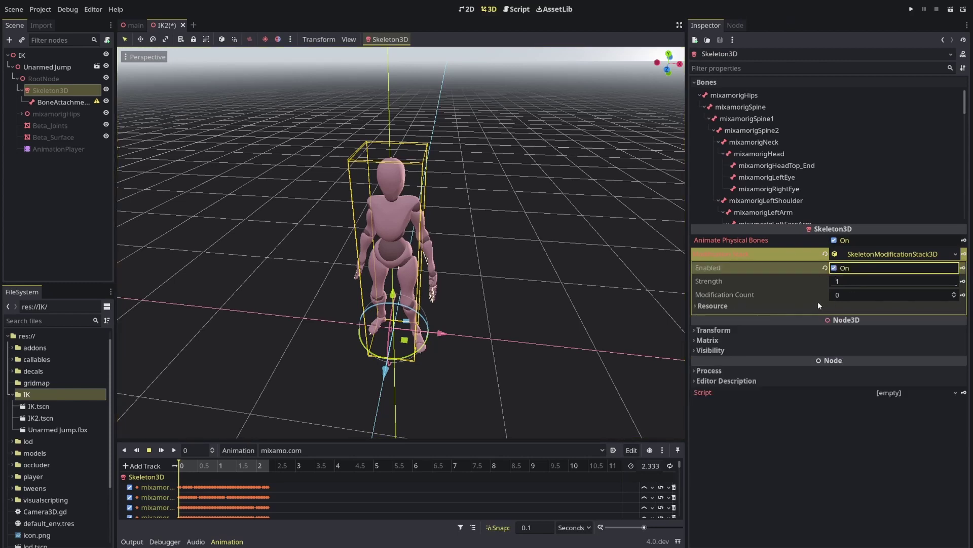
left_click(953, 293)
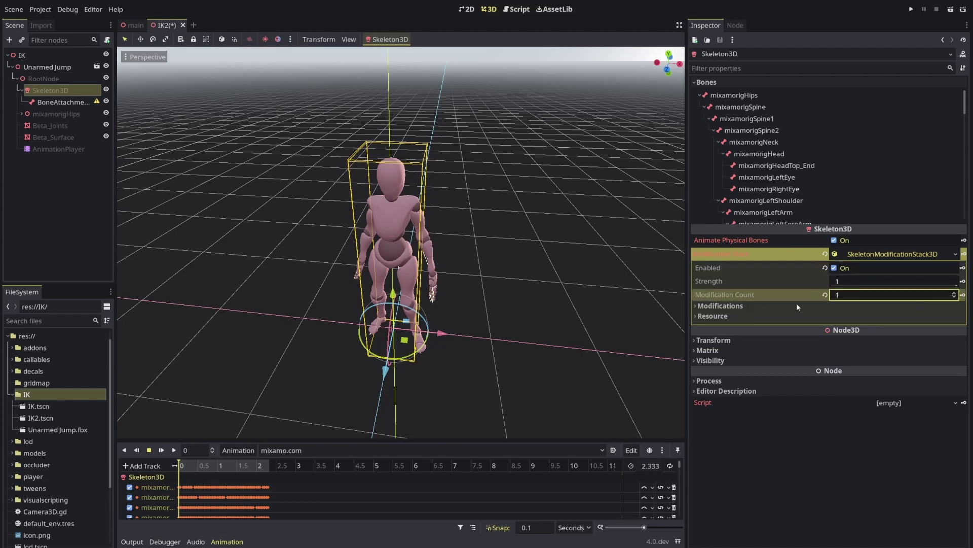
- Assign a new SkeletonModification3DLookAt to modification slot 0 of the stack
left_click(740, 306)
left_click(952, 319)
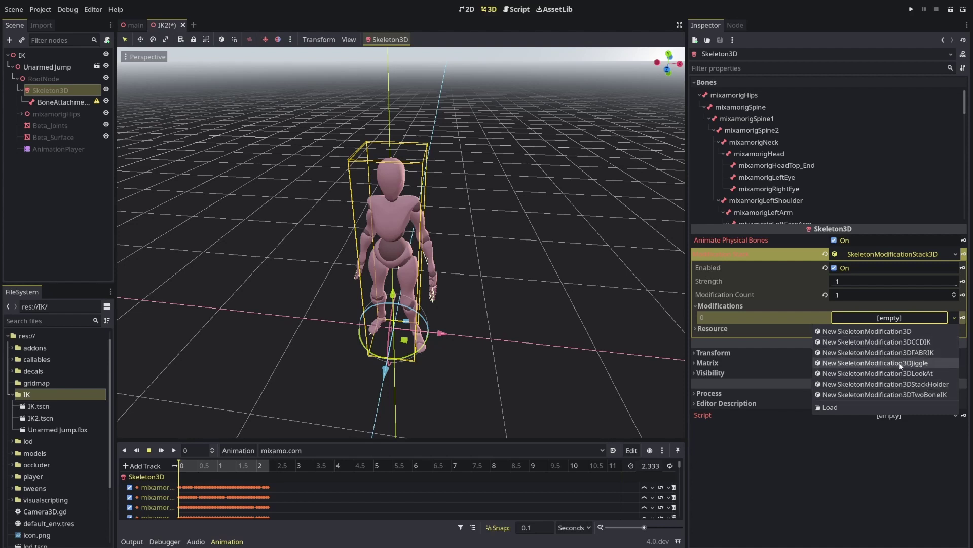
left_click(915, 373)
- Add a MeshInstance3D under the IK root with a sphere mesh of radius 0.1 and height 0.2, placed in front of the character
scroll(546, 264, "down", 3)
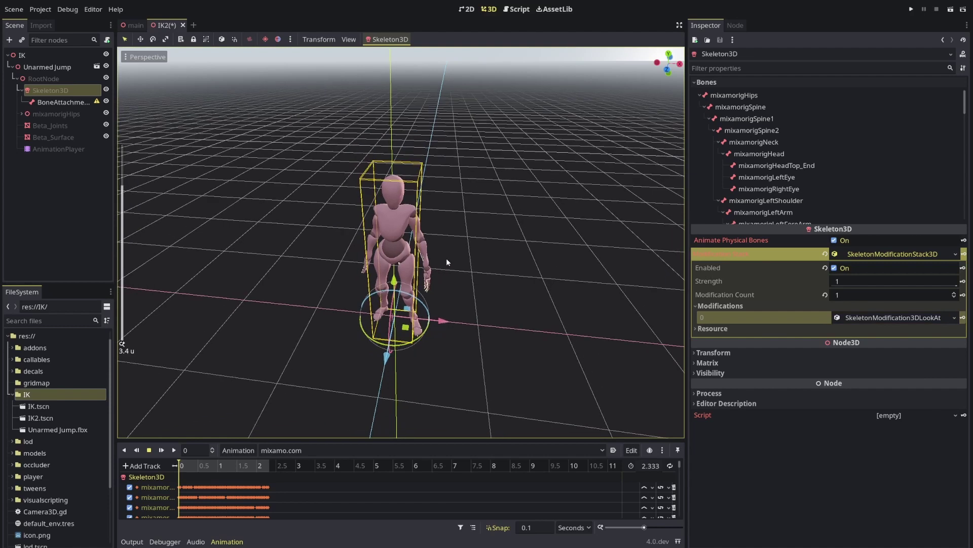
right_click(27, 55)
left_click(77, 66)
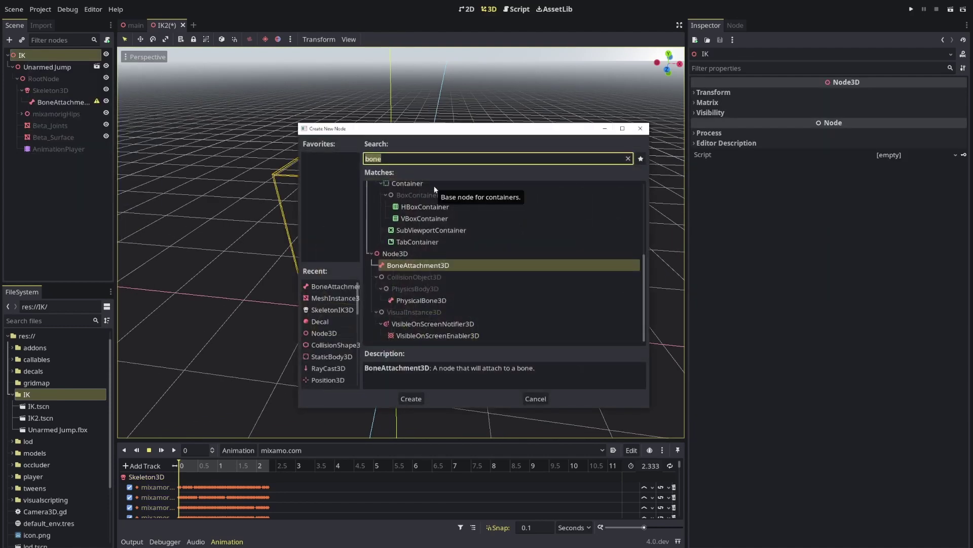
type("mes")
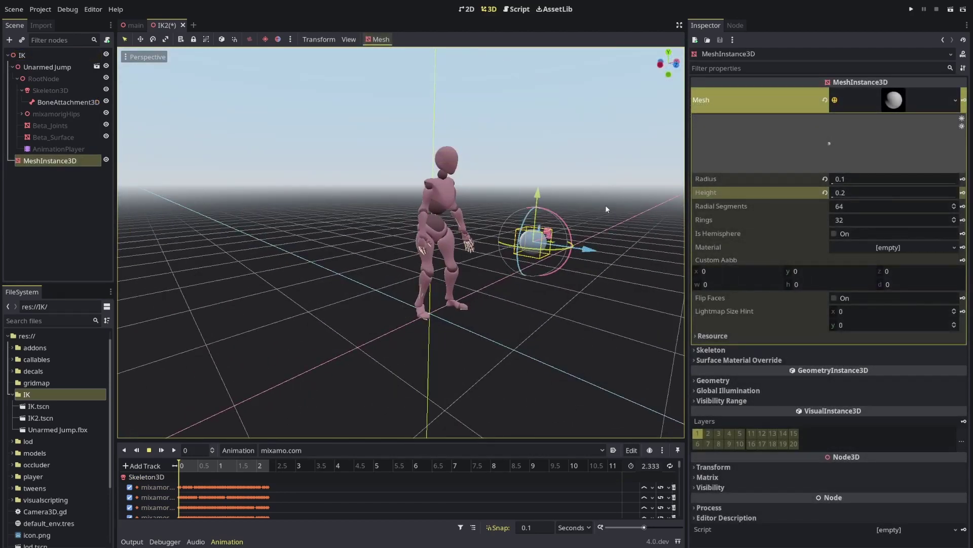
middle_click_drag(605, 208, 569, 210)
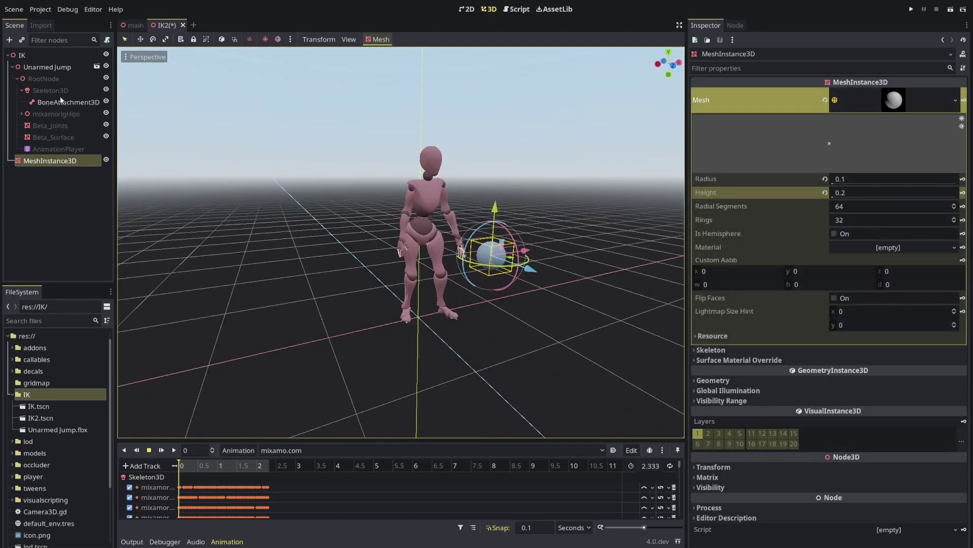
- Expand the LookAt modification's settings on Skeleton3D and check the head's bone index on the BoneAttachment3D
left_click(41, 90)
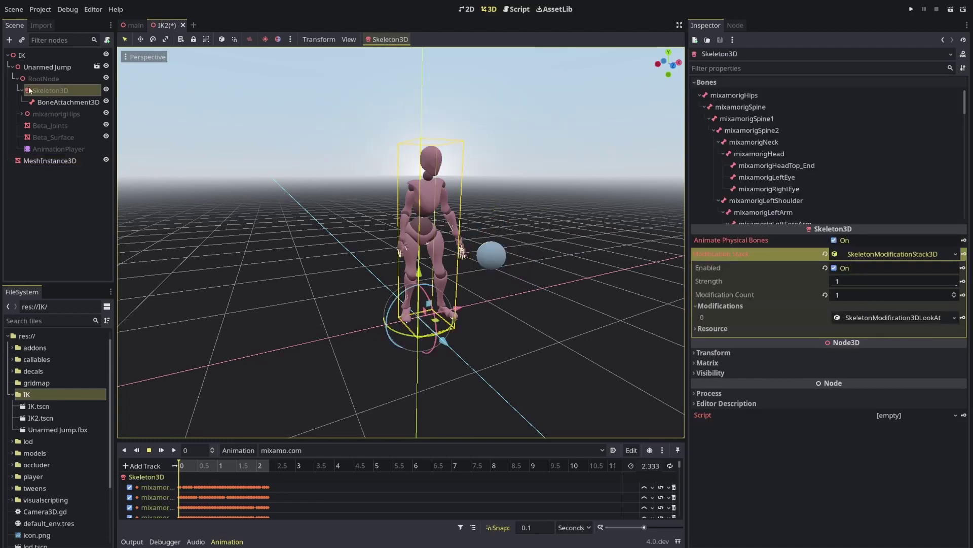
left_click(871, 318)
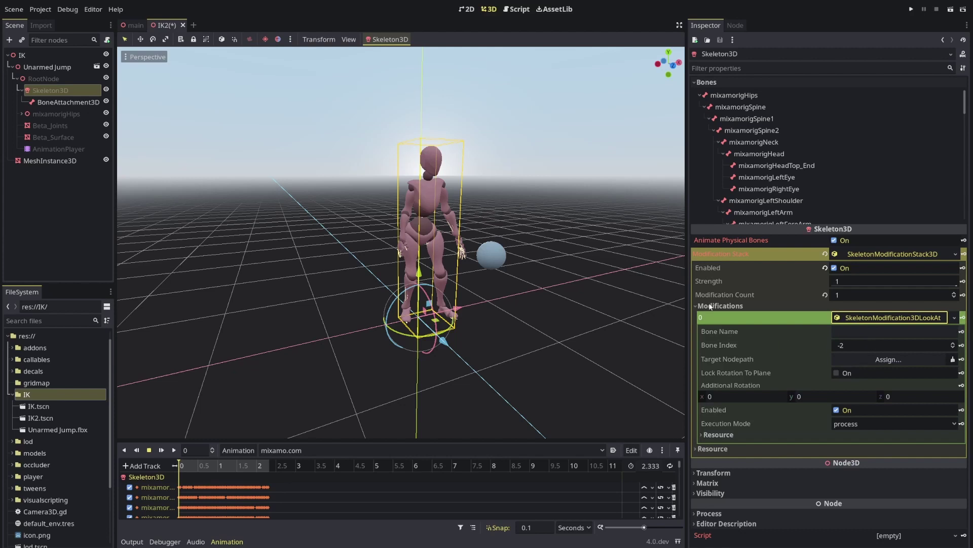
left_click(869, 331)
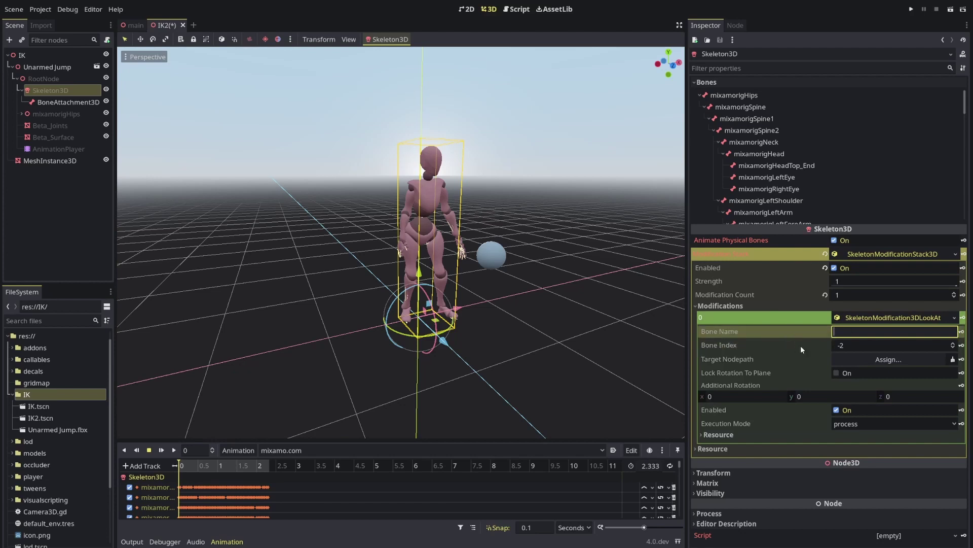
left_click(76, 104)
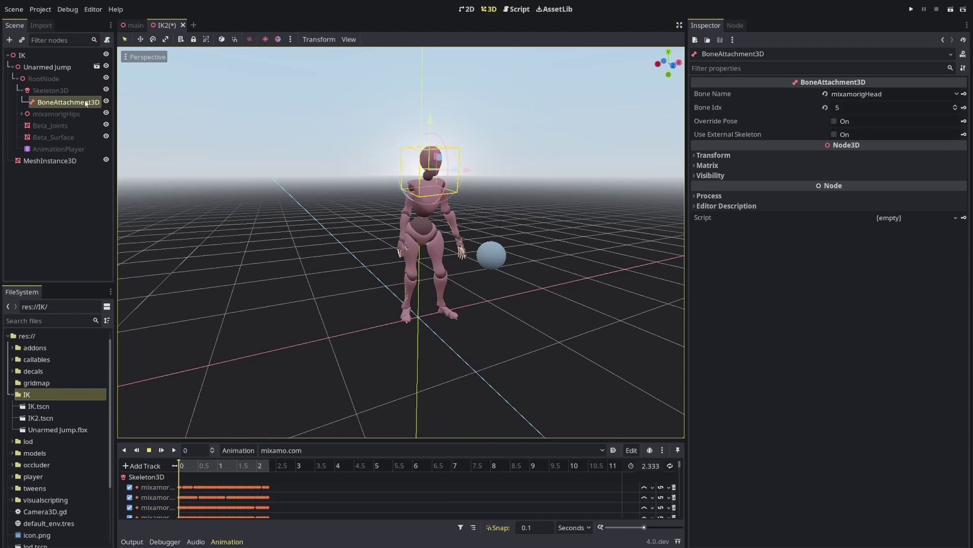
left_click(55, 161)
left_click(60, 114)
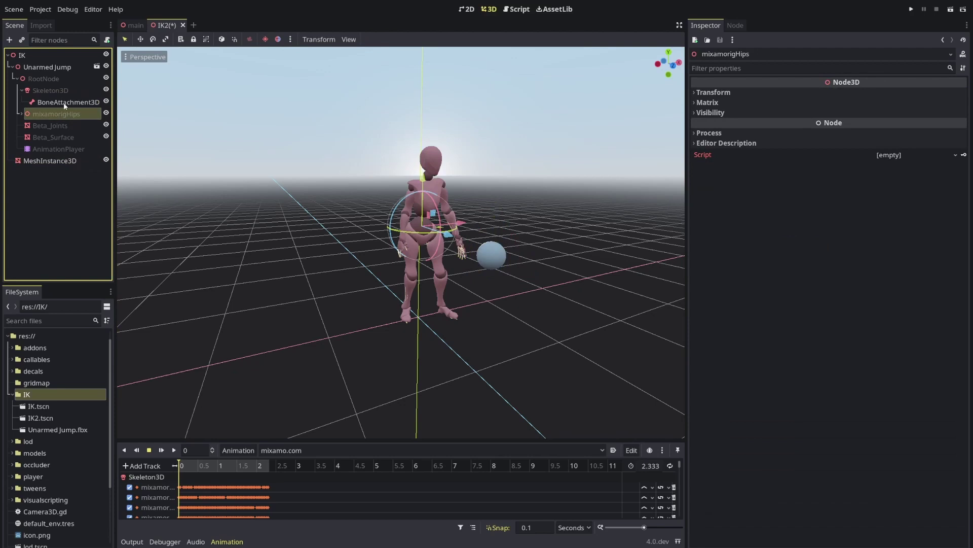
- Set the LookAt modification's Bone Index to 5 on Skeleton3D
left_click(50, 90)
left_click(858, 346)
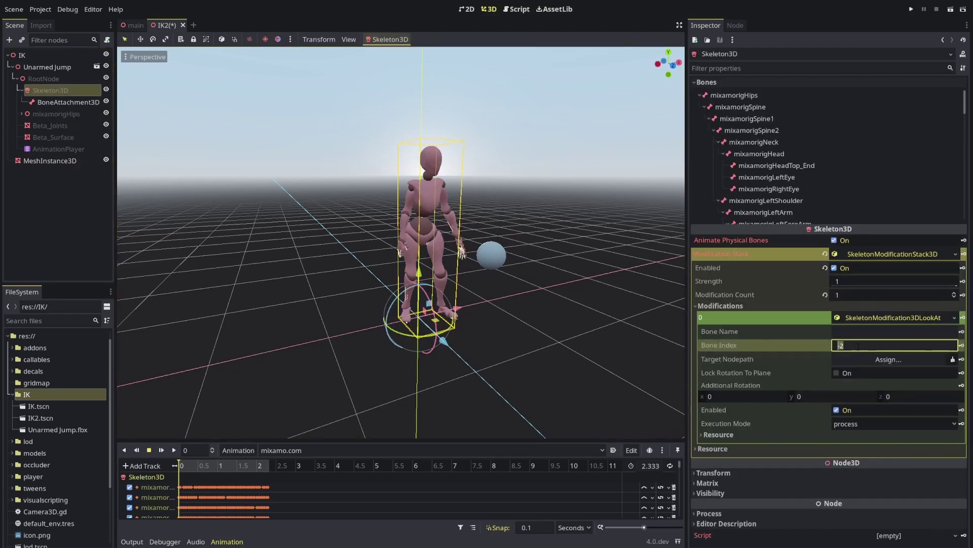
type("5")
key("Return")
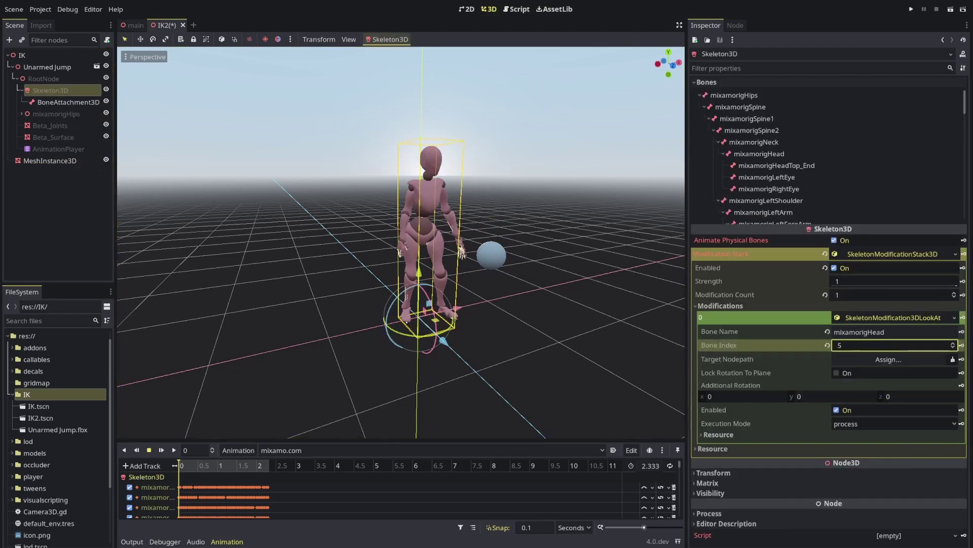
- Assign the MeshInstance3D sphere as the Target Nodepath of the LookAt modification for mixamorigHead
left_click(893, 331)
left_click(889, 359)
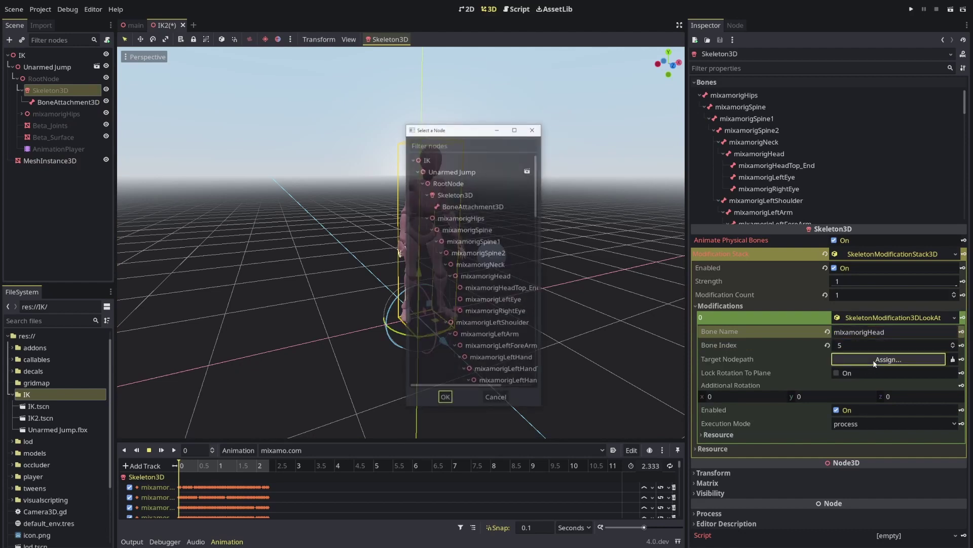
scroll(484, 294, "down", 10)
left_click(450, 379)
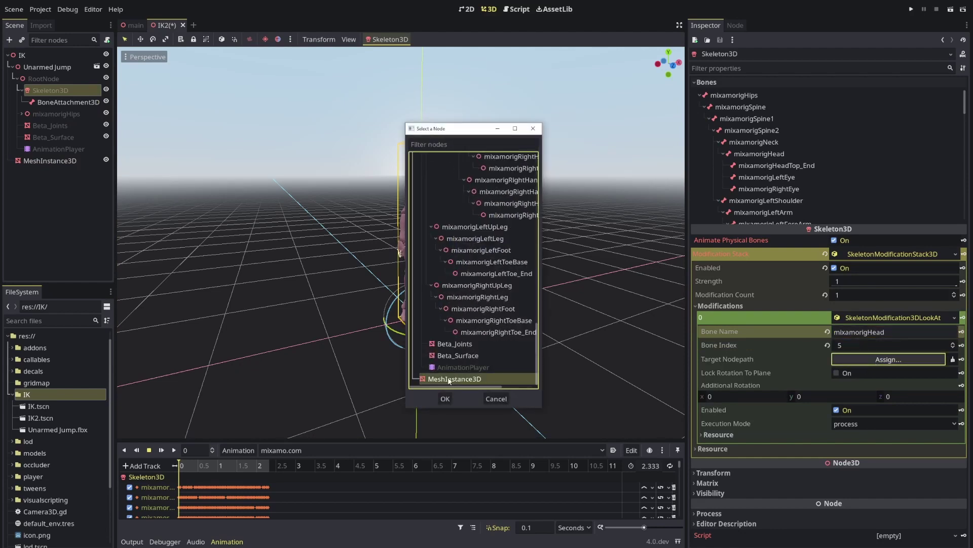
left_click(445, 398)
- Move the target sphere around in front of the character to test how the head follows it
middle_click_drag(474, 369, 462, 187)
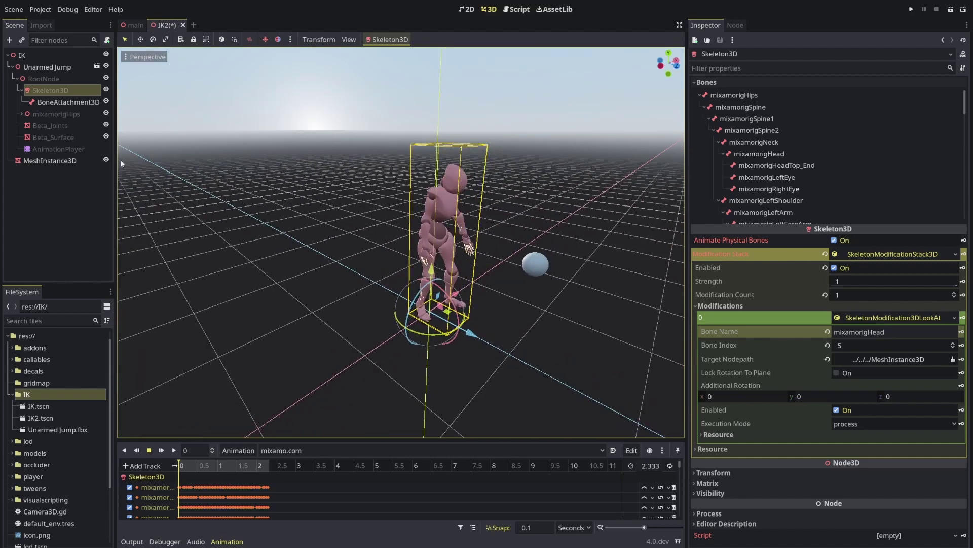
left_click(62, 161)
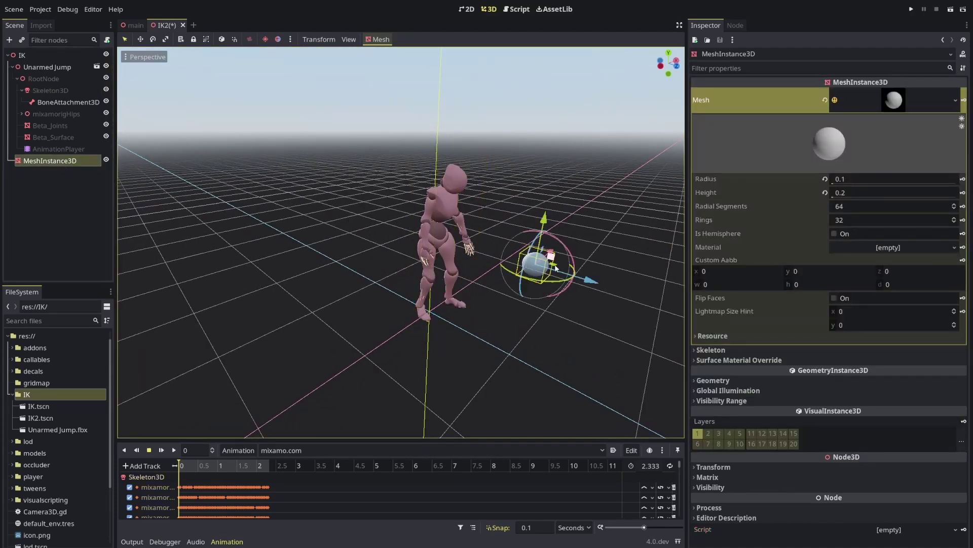
middle_click_drag(581, 246, 500, 285)
left_click_drag(491, 306, 495, 337)
- Set the LookAt modification's Additional Rotation to x 90 and y 180 on Skeleton3D
left_click(50, 90)
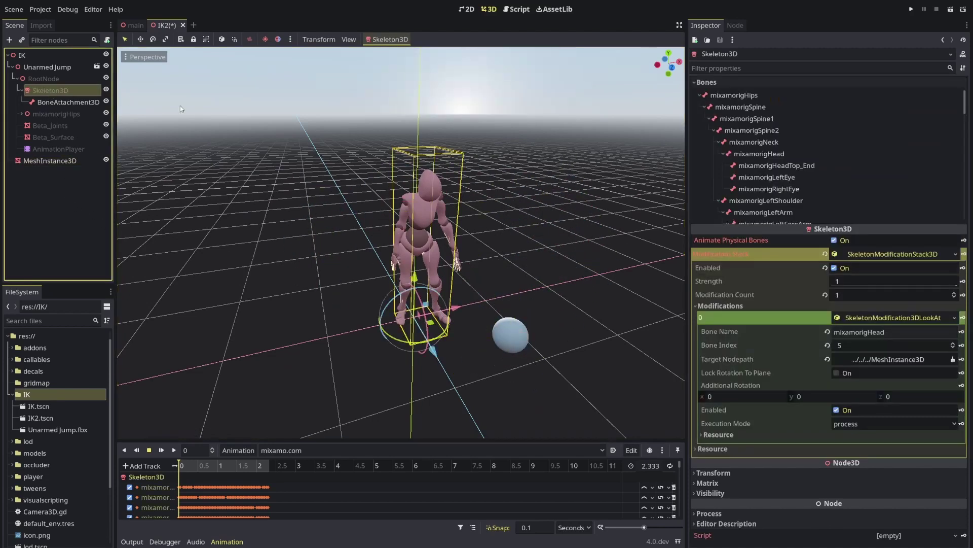
left_click(758, 397)
left_click(823, 398)
left_click_drag(893, 397, 898, 398)
left_click(831, 398)
- Fine-tune the LookAt modification's Additional Rotation x to 73.532 while checking the head from several angles
mouse_move(563, 287)
middle_mouse_down()
mouse_move(588, 288)
mouse_move(548, 287)
mouse_move(572, 288)
middle_mouse_up()
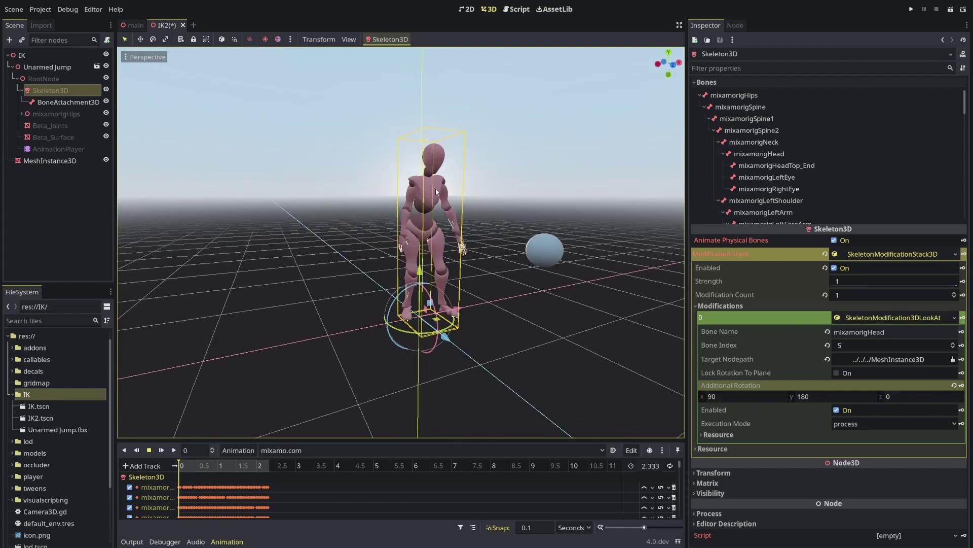
middle_click_drag(474, 213, 459, 215)
middle_click_drag(545, 275, 553, 289)
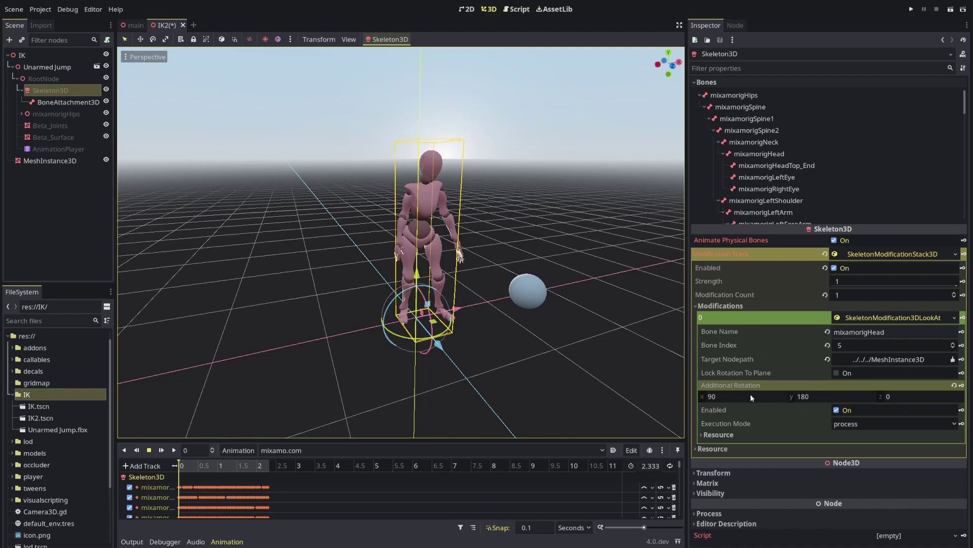
left_click_drag(747, 398, 725, 398)
middle_click_drag(412, 226, 552, 187)
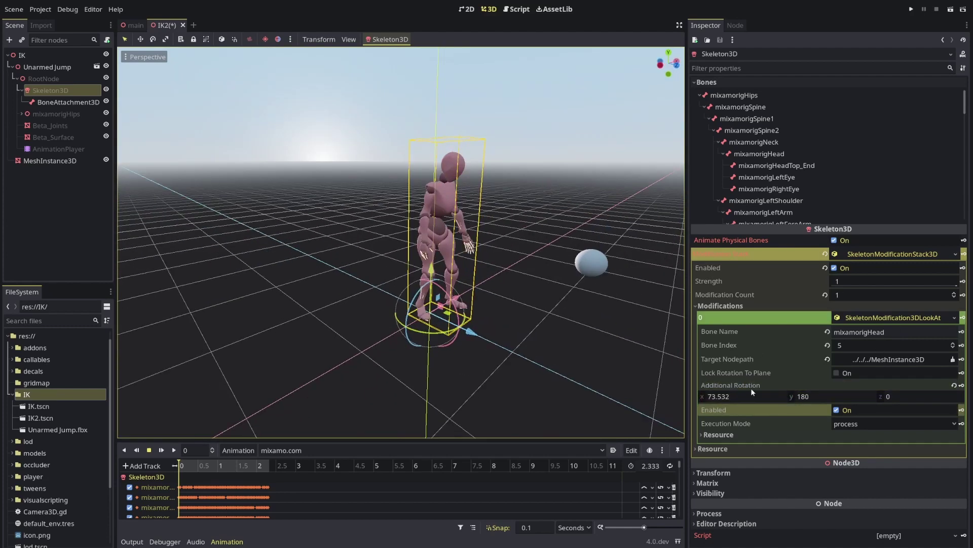
middle_click_drag(528, 274, 513, 269)
- Reposition the MeshInstance3D sphere near the character to check the head's corrected orientation
left_click(62, 162)
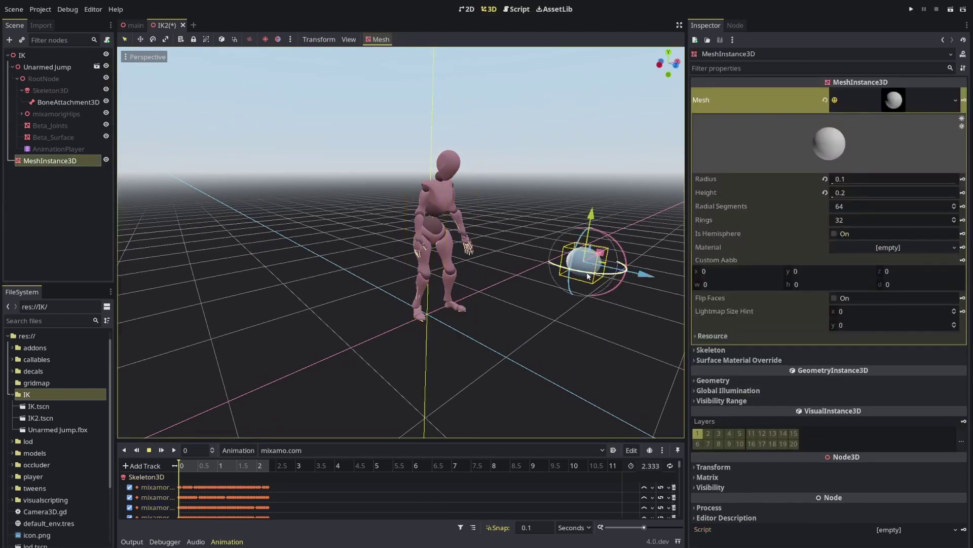
middle_click_drag(591, 278, 568, 283)
mouse_move(574, 282)
left_mouse_down()
mouse_move(409, 287)
mouse_move(604, 296)
mouse_move(304, 299)
mouse_move(568, 300)
mouse_move(578, 218)
mouse_move(540, 330)
mouse_move(582, 294)
left_mouse_up()
- Play the mixamo.com animation in a loop and move the sphere around the character to test head tracking during motion
mouse_move(229, 467)
left_mouse_down()
mouse_move(256, 466)
mouse_move(234, 465)
left_mouse_up()
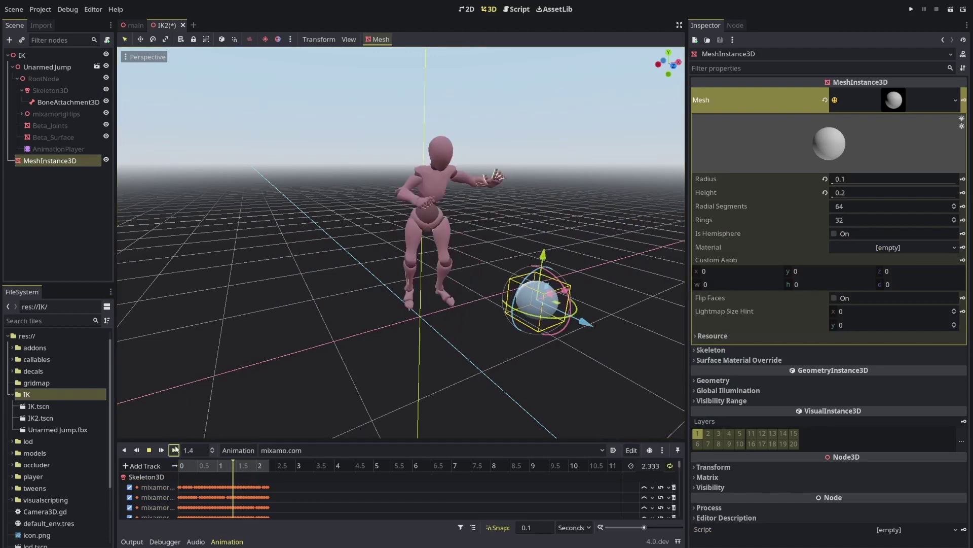
left_click_drag(563, 297, 646, 291)
middle_click_drag(527, 327, 504, 325)
scroll(553, 333, "down", 4)
left_click_drag(494, 304, 529, 243)
middle_click_drag(485, 290, 495, 296)
scroll(495, 296, "up", 4)
middle_click_drag(509, 201, 466, 206)
middle_click_drag(443, 273, 432, 269)
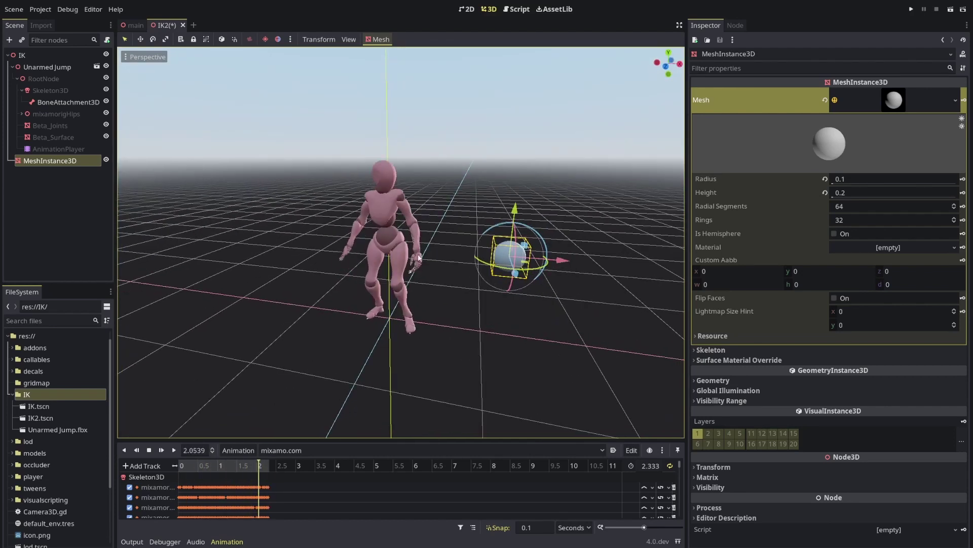
left_click_drag(523, 264, 452, 357)
scroll(543, 293, "down", 5)
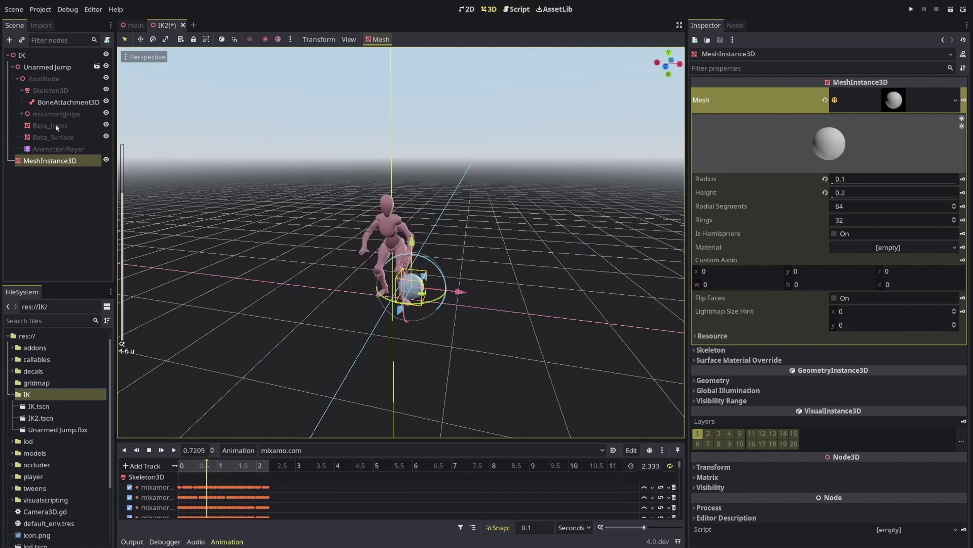
- Lower the Strength of Skeleton3D's modification stack to 0.33
left_click(50, 90)
left_click_drag(853, 285, 514, 286)
scroll(410, 314, "up", 2)
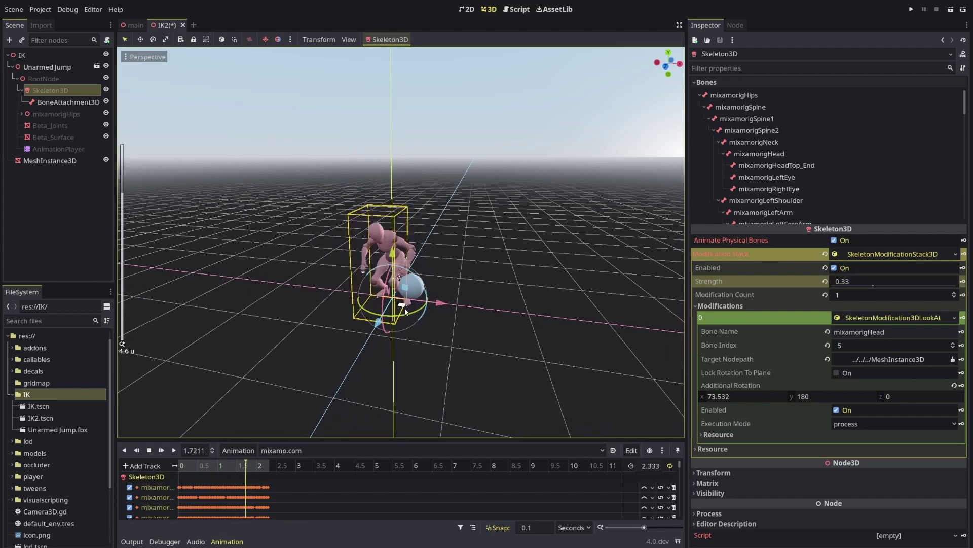
- Move the sphere away from the character and back in front to compare head tracking at reduced strength
left_click(410, 314)
left_click_drag(410, 314, 511, 315)
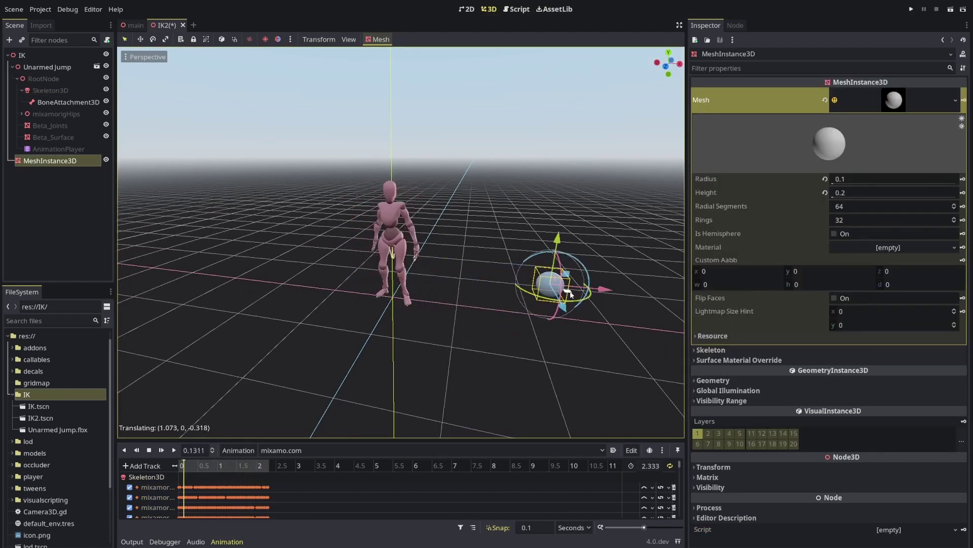
left_click_drag(573, 291, 526, 285)
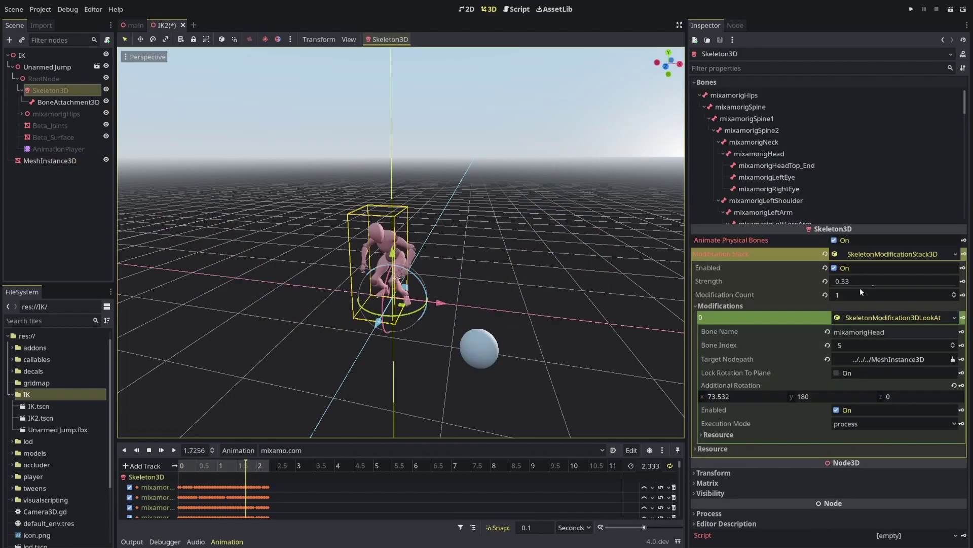
- Set the modification stack's Strength to 0.7
left_click(877, 281)
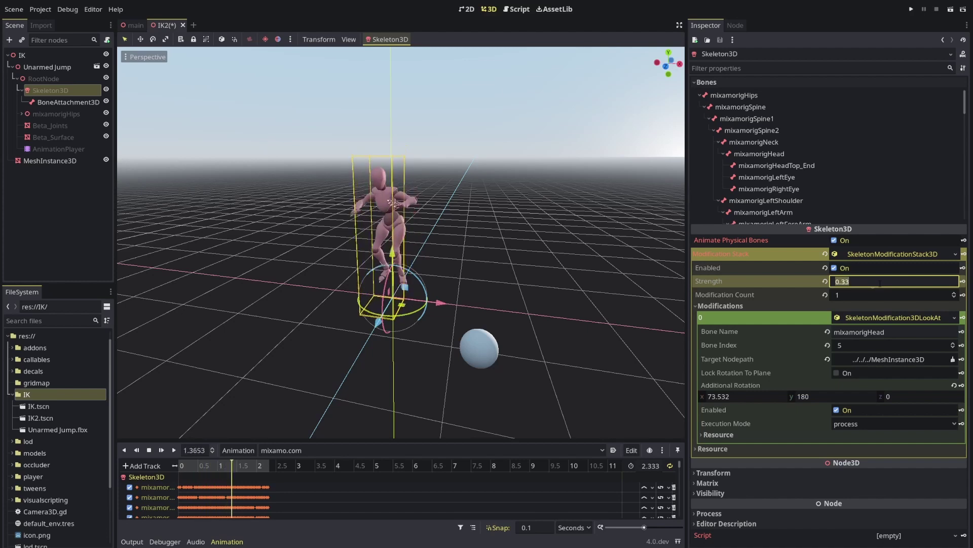
type("0.7")
key("Return")
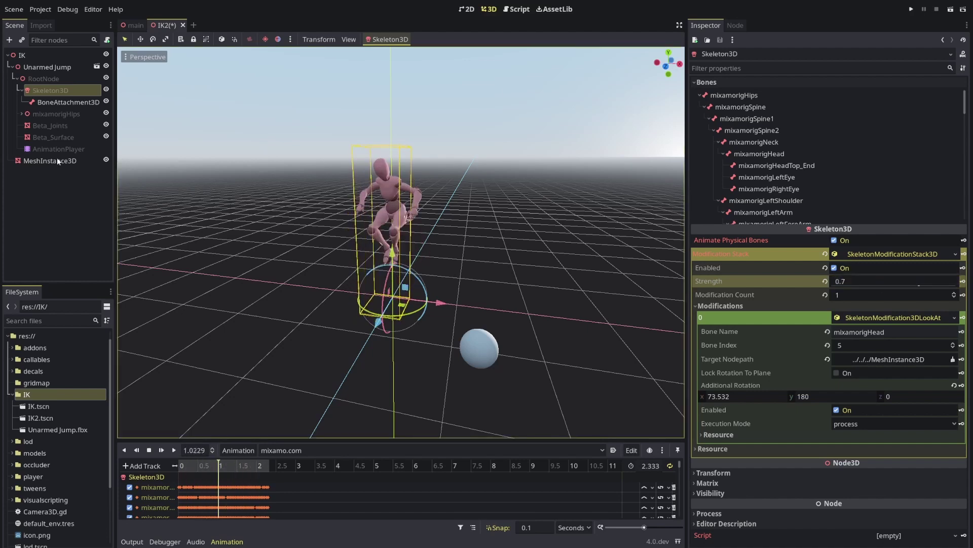
- Shift the sphere sideways in front of the jumping character to check head tracking at 0.7 strength
left_click(50, 161)
left_click_drag(486, 352, 453, 354)
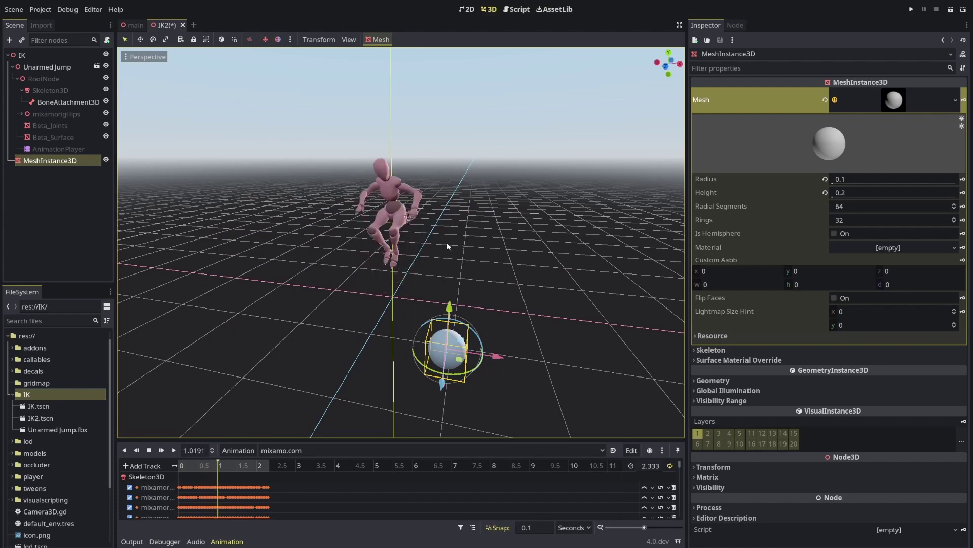
scroll(494, 296, "up", 3)
scroll(494, 297, "down", 3)
- Stop the animation and save Skeleton3D's LookAt modification as headlook.tres in the res://IK folder
left_click(55, 114)
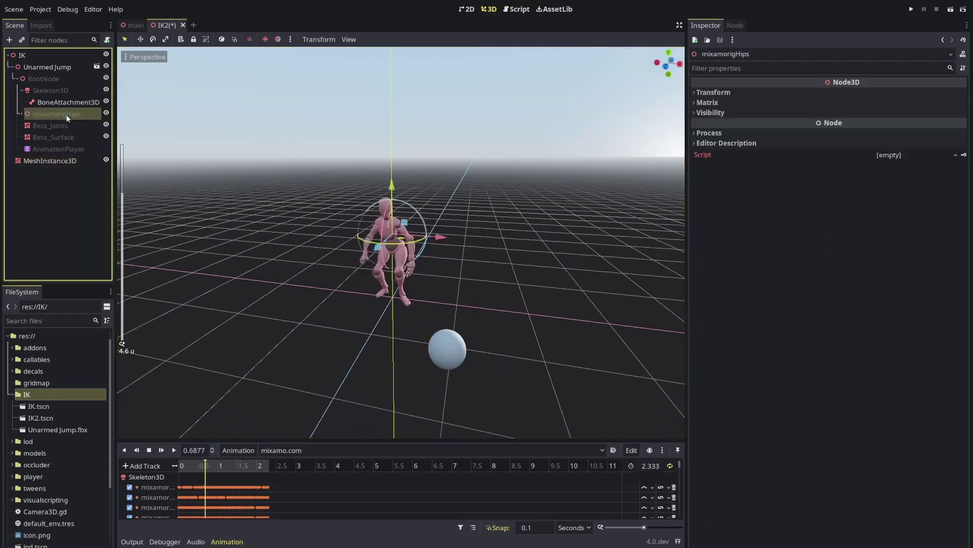
left_click(149, 451)
left_click(51, 90)
left_click(879, 318)
left_click(872, 318)
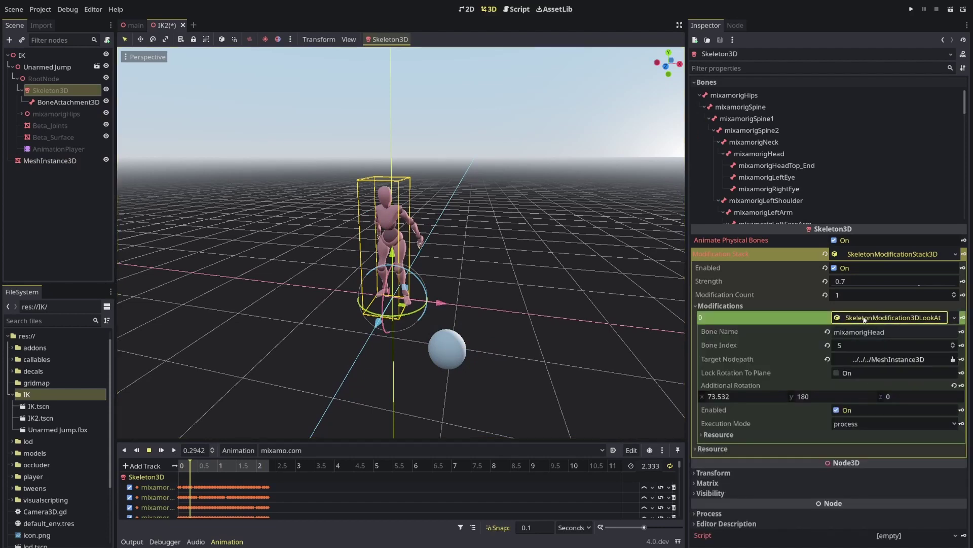
left_click(955, 317)
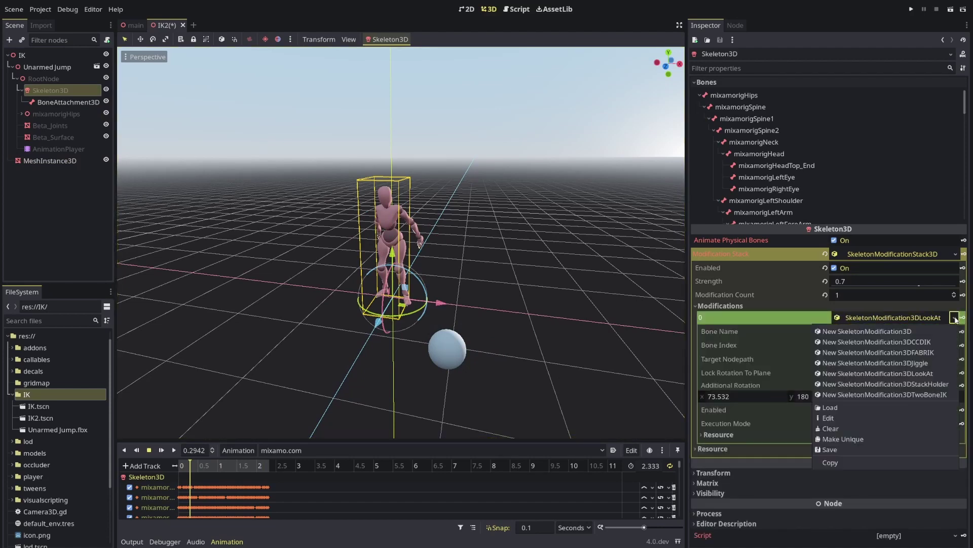
left_click(847, 448)
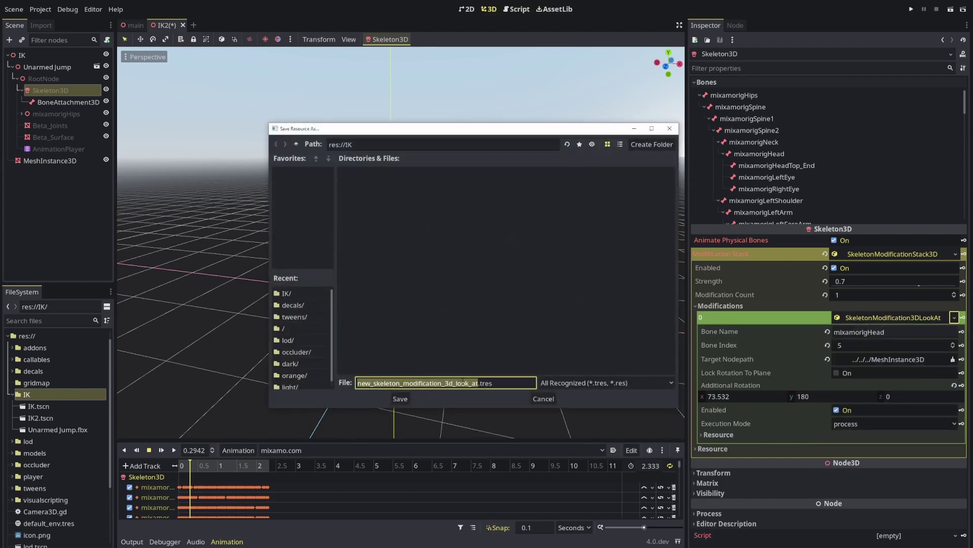
type("headlook")
left_click(399, 399)
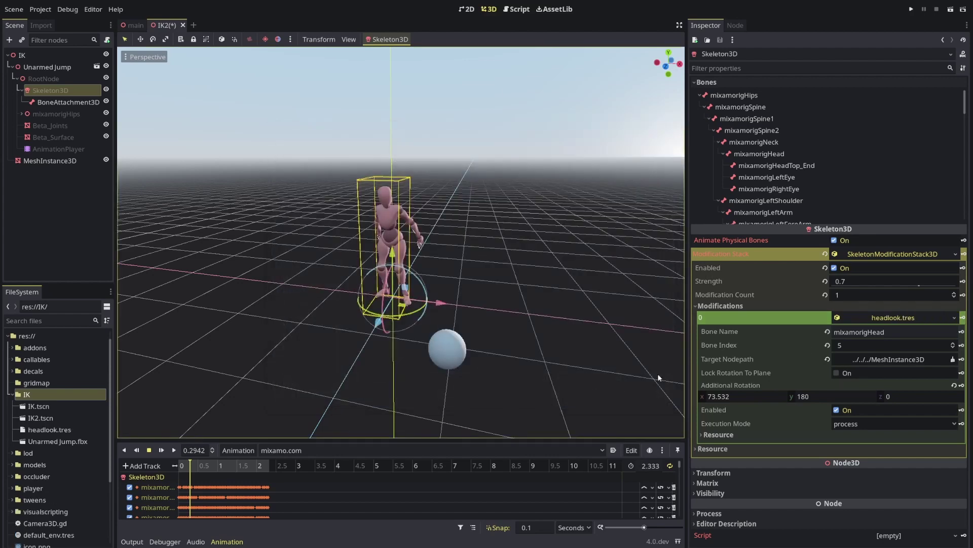
- Replace modification slot 0 with a new SkeletonModification3DStackHolder and save it as reachout.tres
left_click(955, 318)
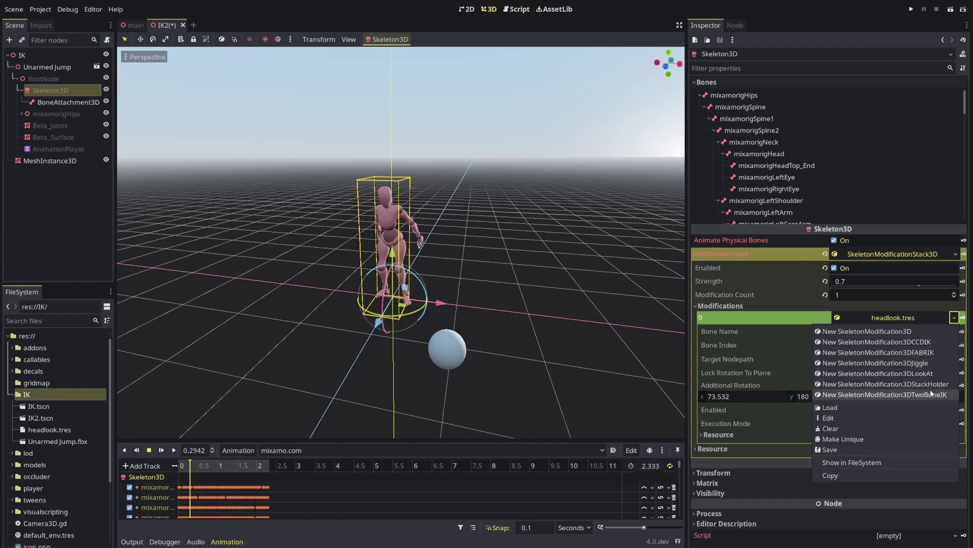
left_click(917, 384)
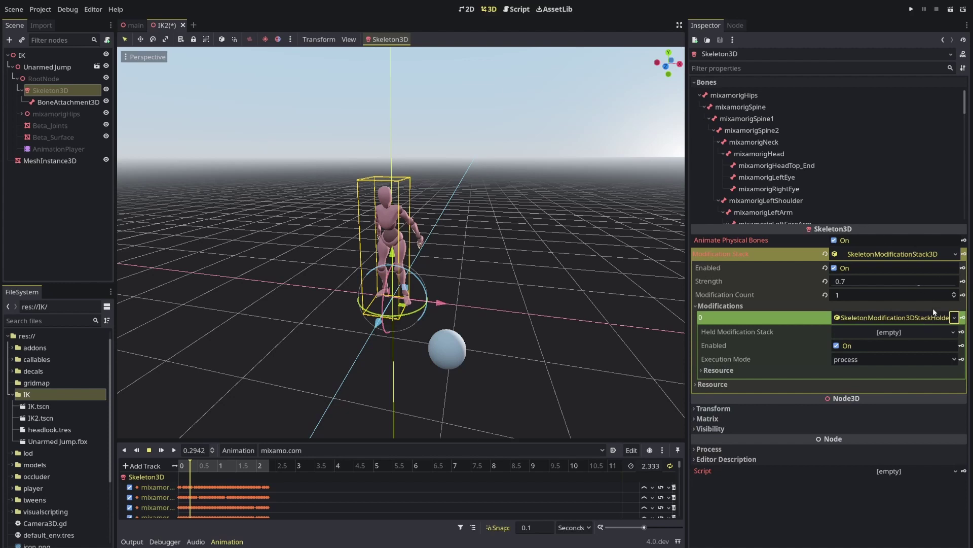
left_click(955, 318)
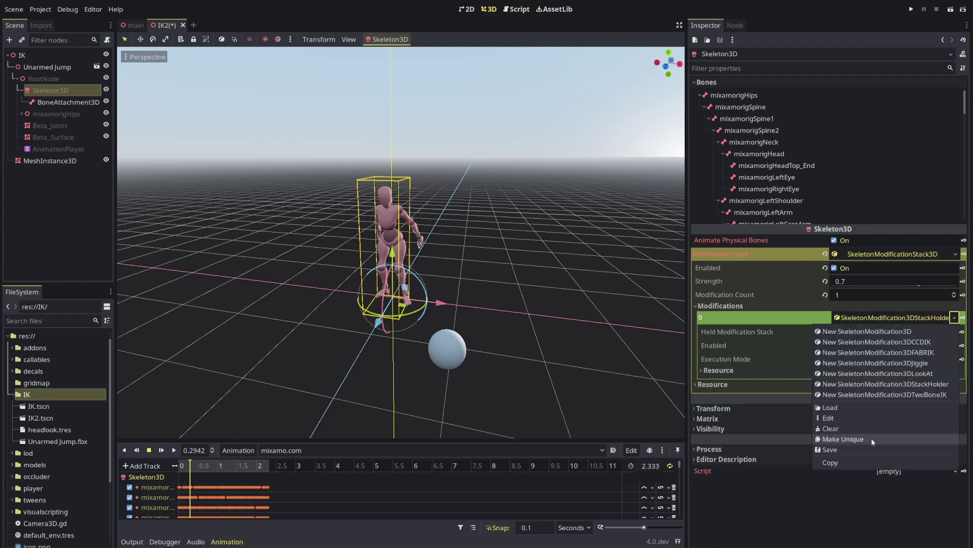
left_click(850, 424)
type("reachout.tres")
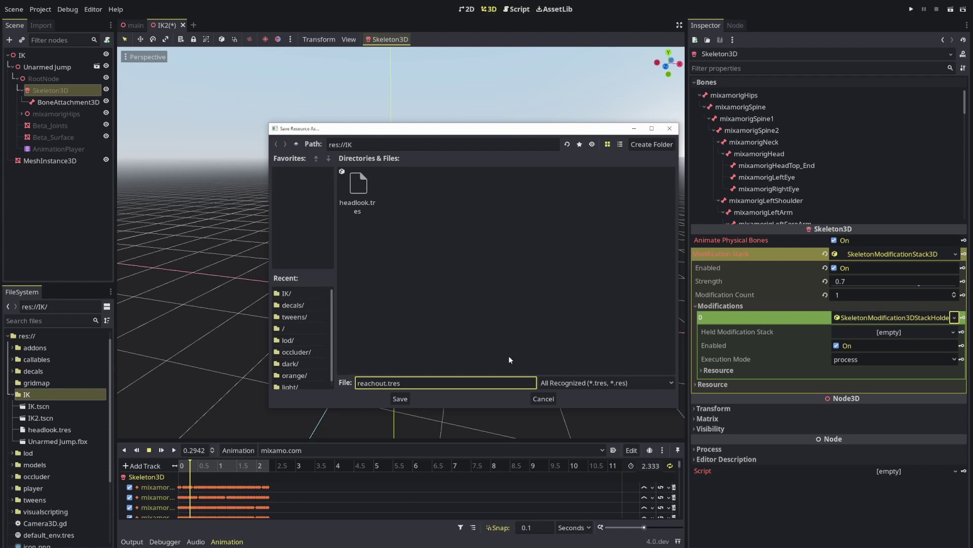
left_click(400, 398)
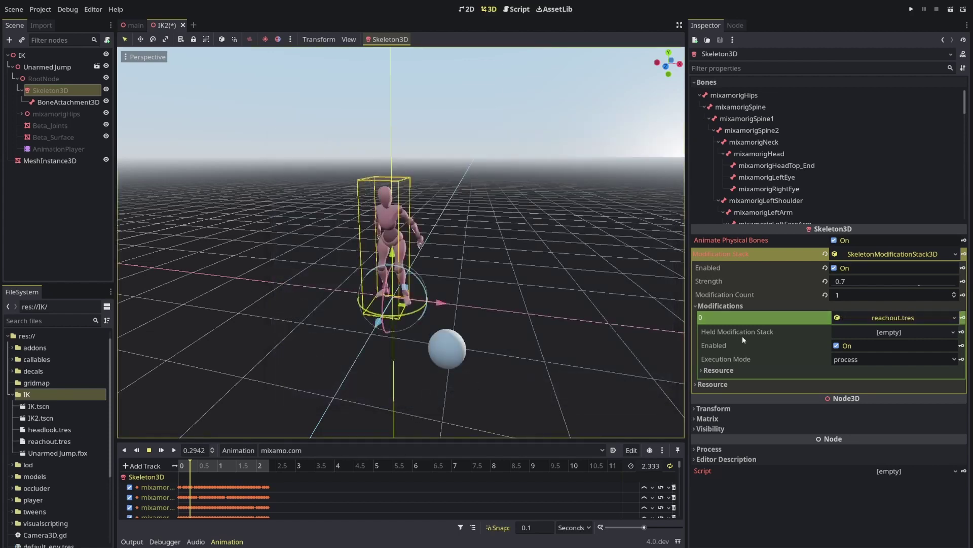
- Create a new SkeletonModificationStack3D as the holder's Held Modification Stack and enable it
left_click(897, 333)
left_click(776, 345)
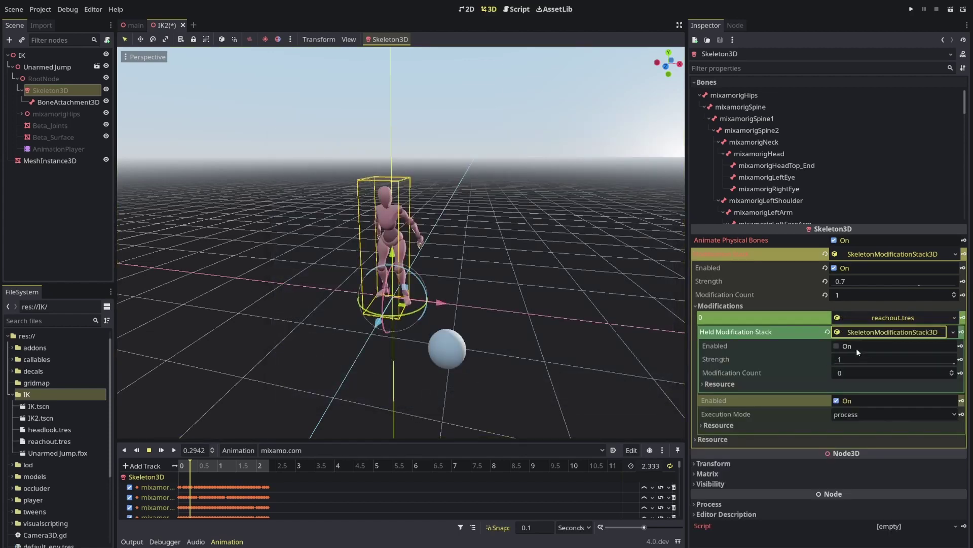
left_click(846, 347)
- Add headlook.tres to slot 0 of the held stack and raise its Modification Count to 2
left_click(952, 371)
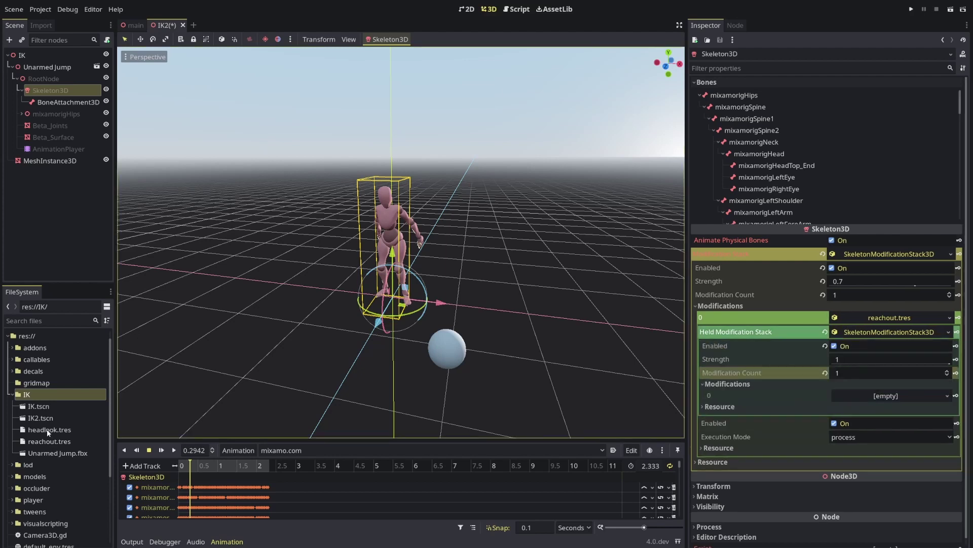
left_click_drag(49, 430, 849, 399)
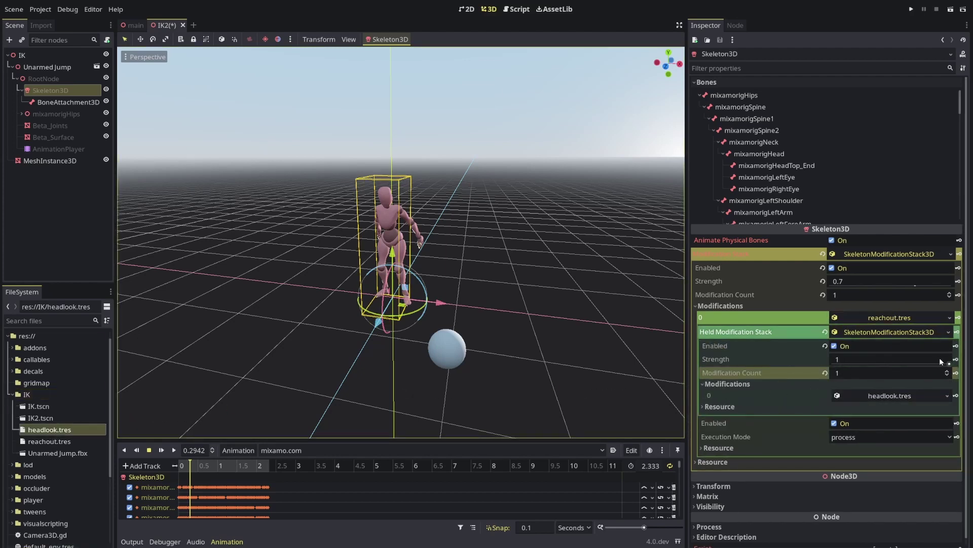
left_click(948, 371)
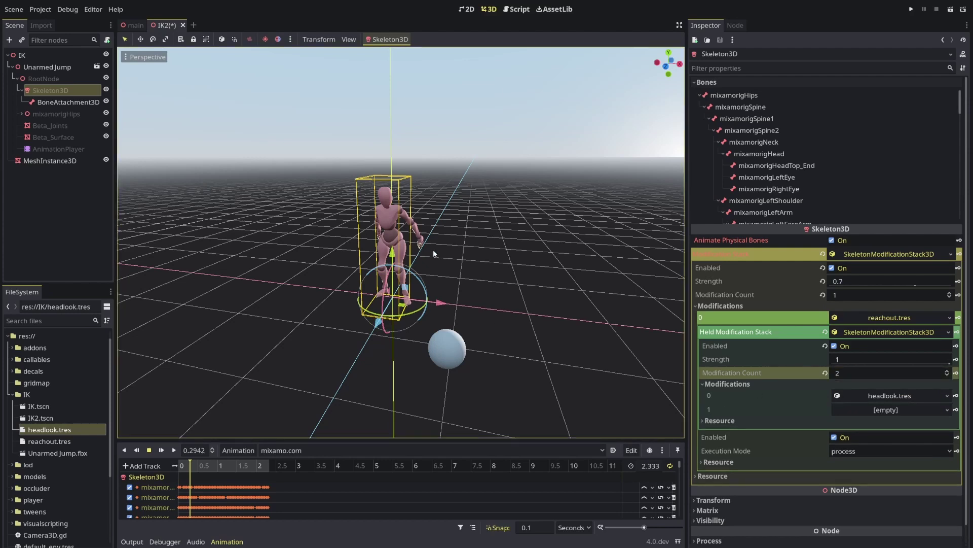
- Fill slot 1 of reachout.tres's held stack with a new SkeletonModification3DStackHolder and save it as handreachout.tres
middle_click_drag(436, 251, 450, 246)
scroll(884, 415, "down", 1)
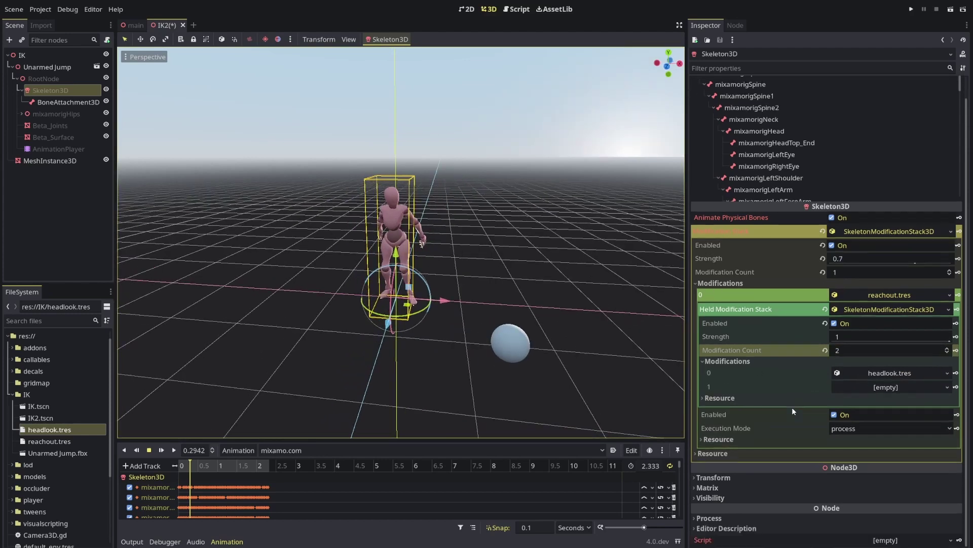
left_click(874, 388)
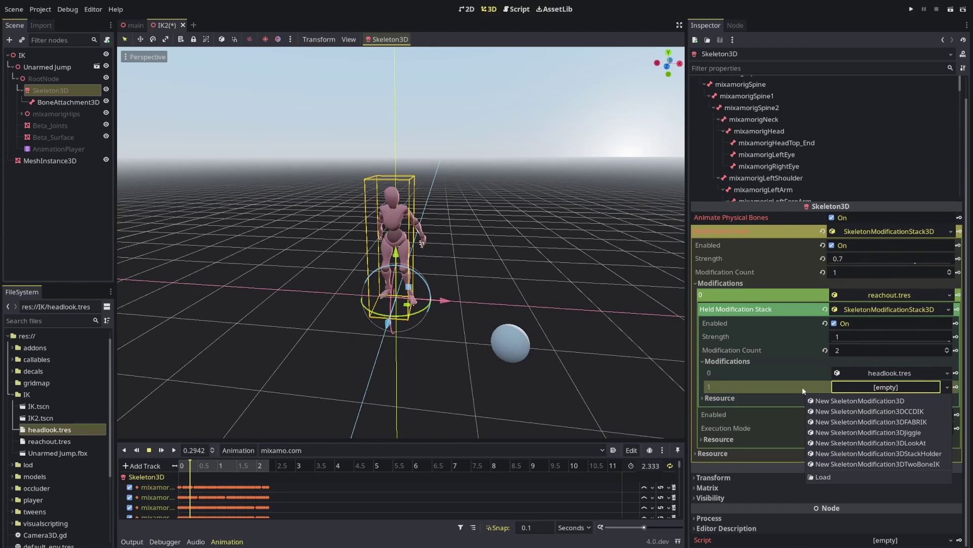
left_click(947, 387)
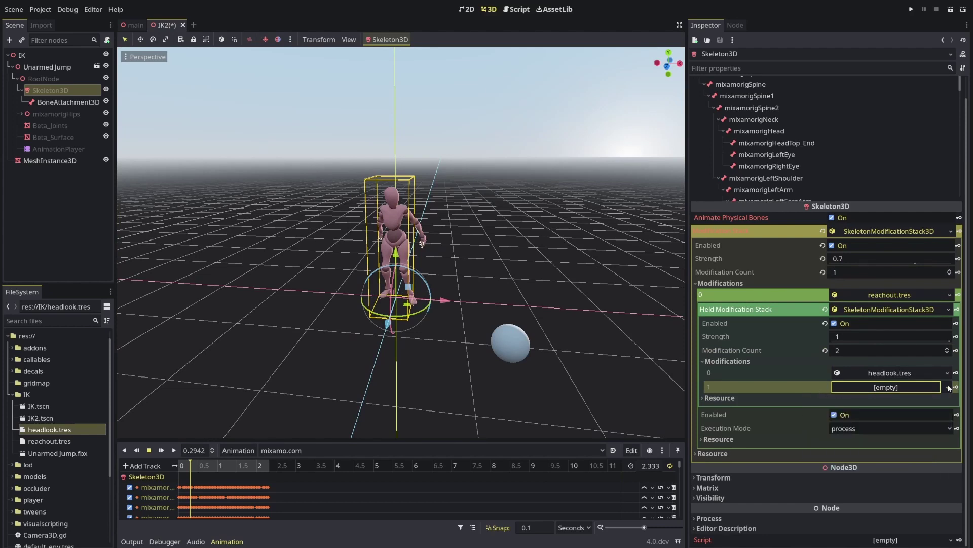
left_click(947, 387)
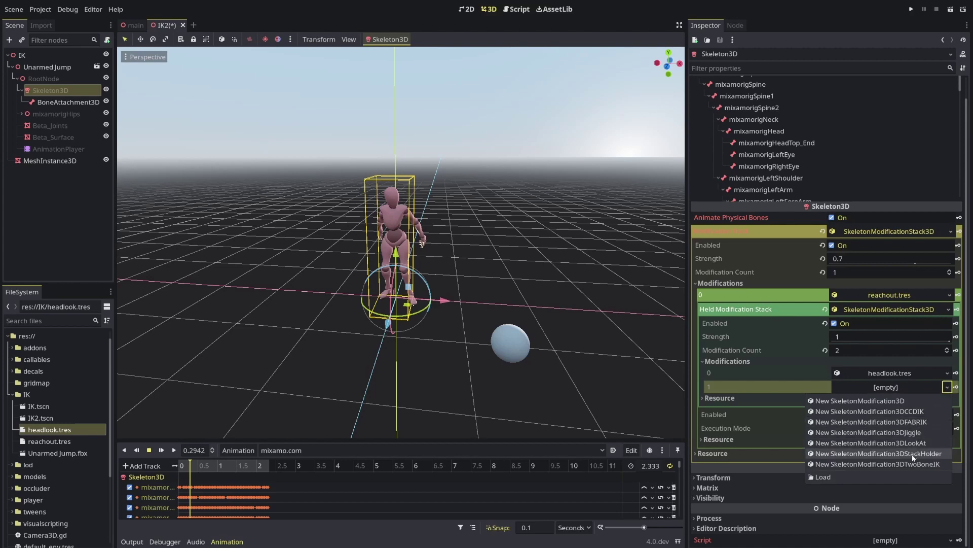
left_click(913, 455)
left_click(948, 388)
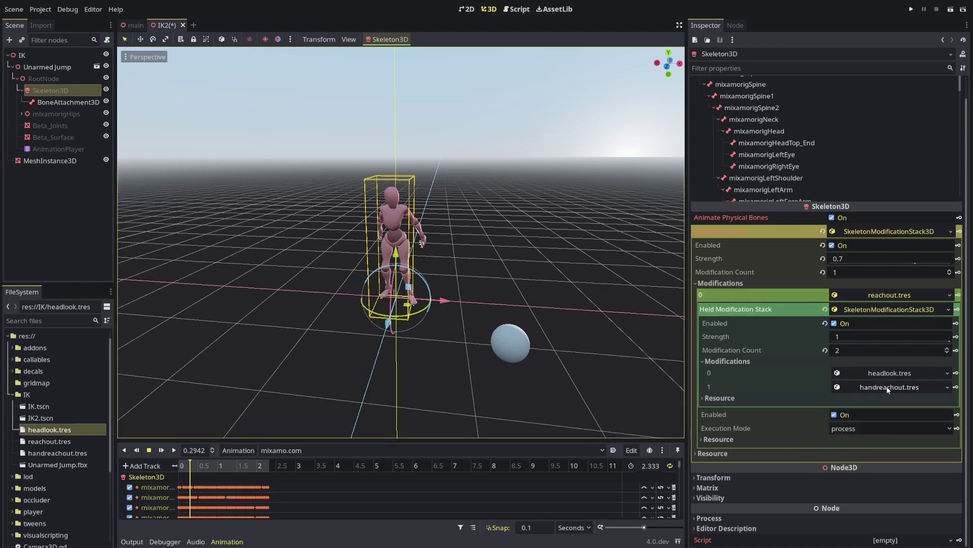
- Give handreachout.tres an enabled SkeletonModificationStack3D as its held stack, with a Modification Count of 2
left_click(889, 387)
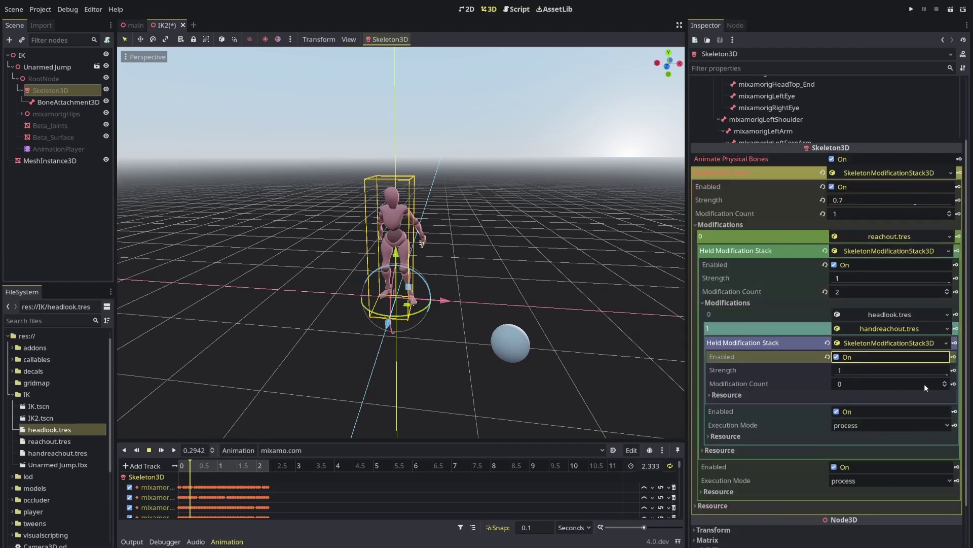
double_click(945, 382)
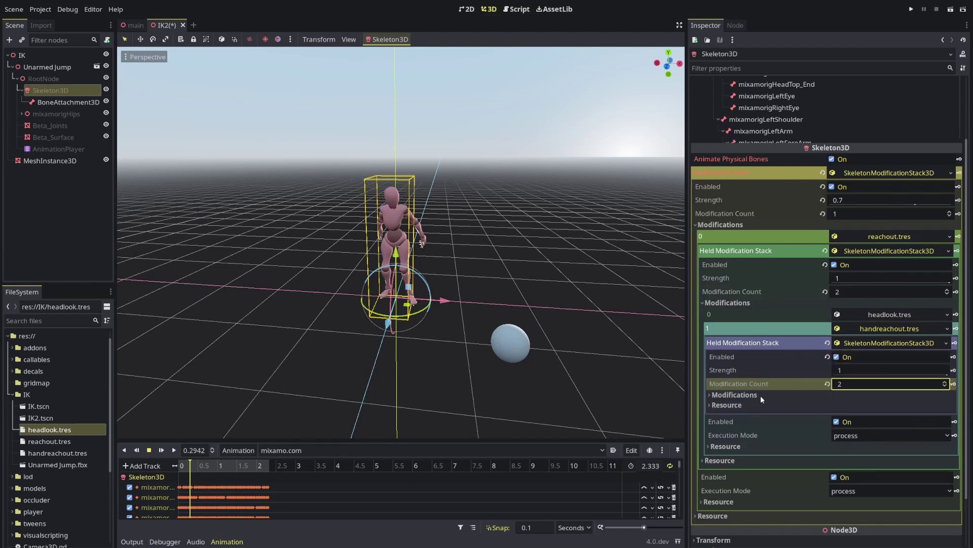
left_click(737, 394)
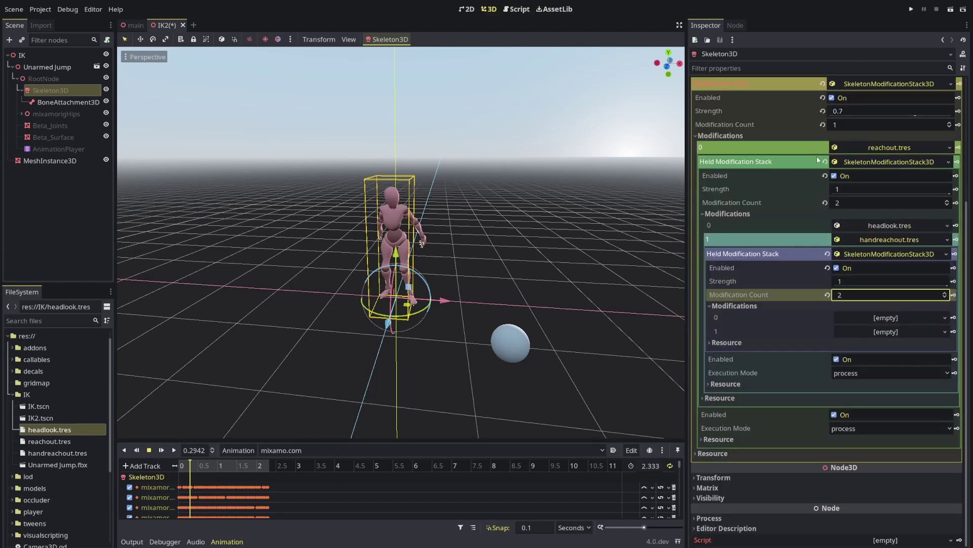
scroll(869, 169, "up", 2)
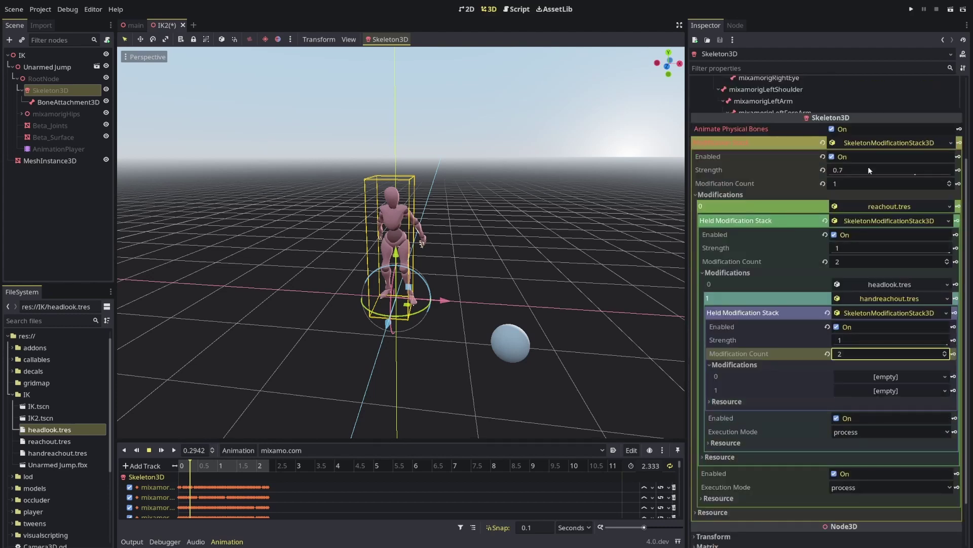
- Open handreachout.tres on its own and add a SkeletonModification3DFABRIK in slot 0 and a SkeletonModification3DLookAt in slot 1
left_click(50, 452)
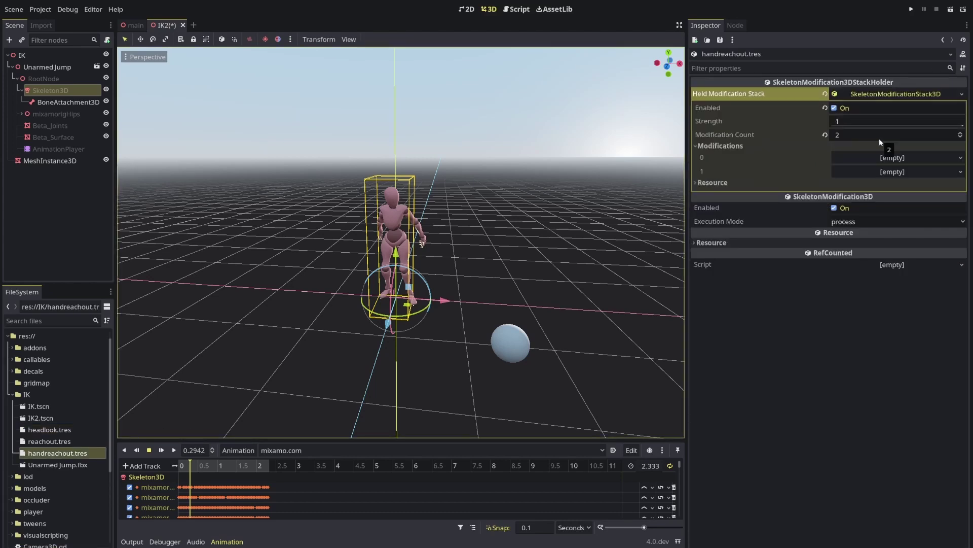
left_click(899, 159)
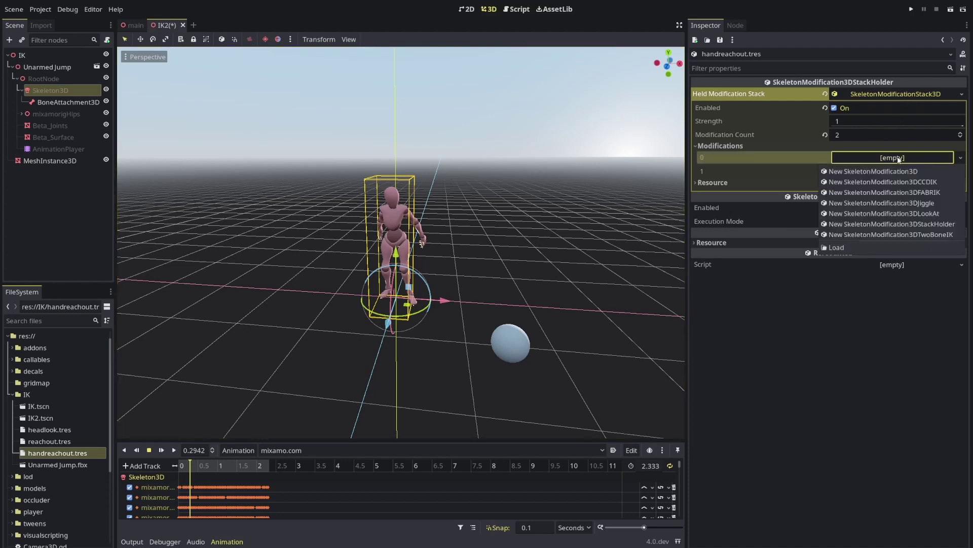
left_click(918, 190)
left_click(904, 173)
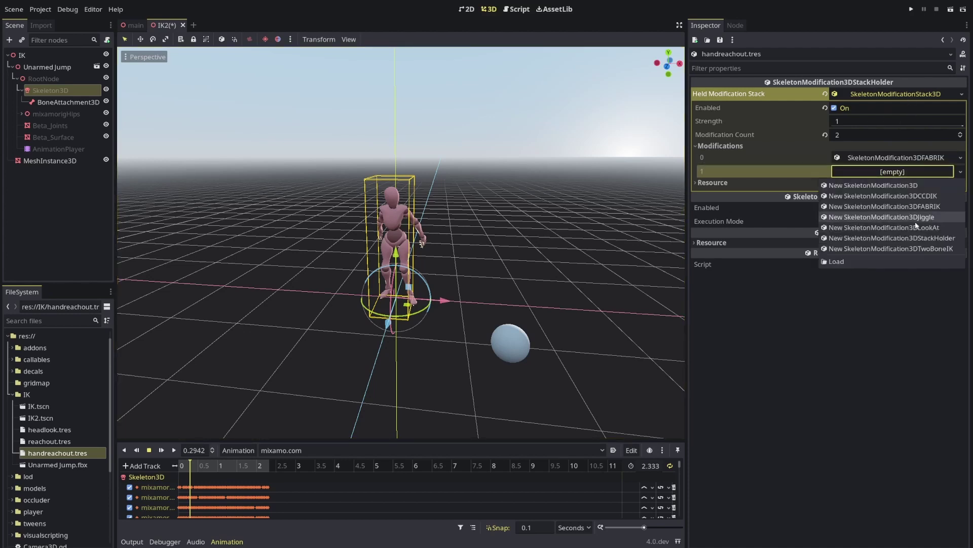
left_click(923, 227)
left_click(891, 159)
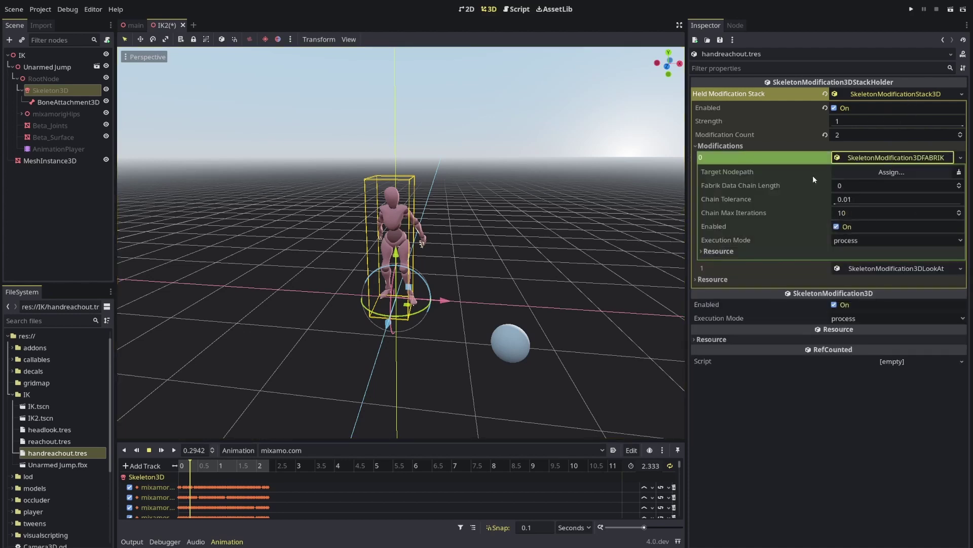
left_click(895, 172)
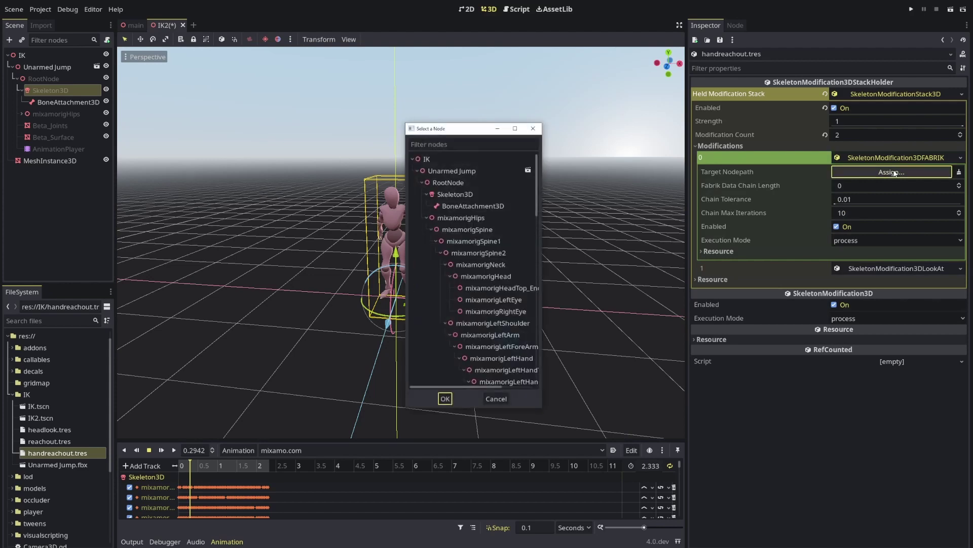
left_click(509, 336)
left_click(514, 347)
left_click(522, 359)
scroll(523, 330, "down", 1)
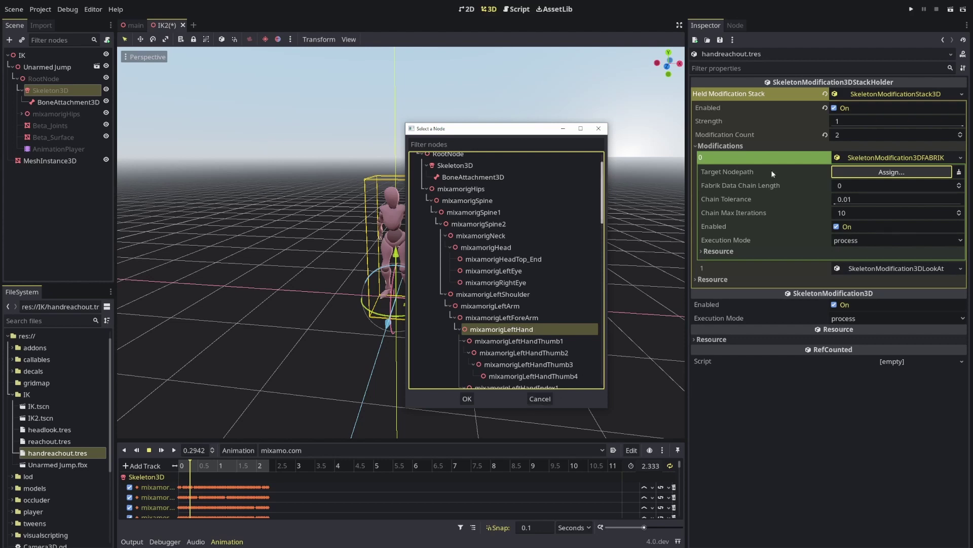
left_click(513, 307)
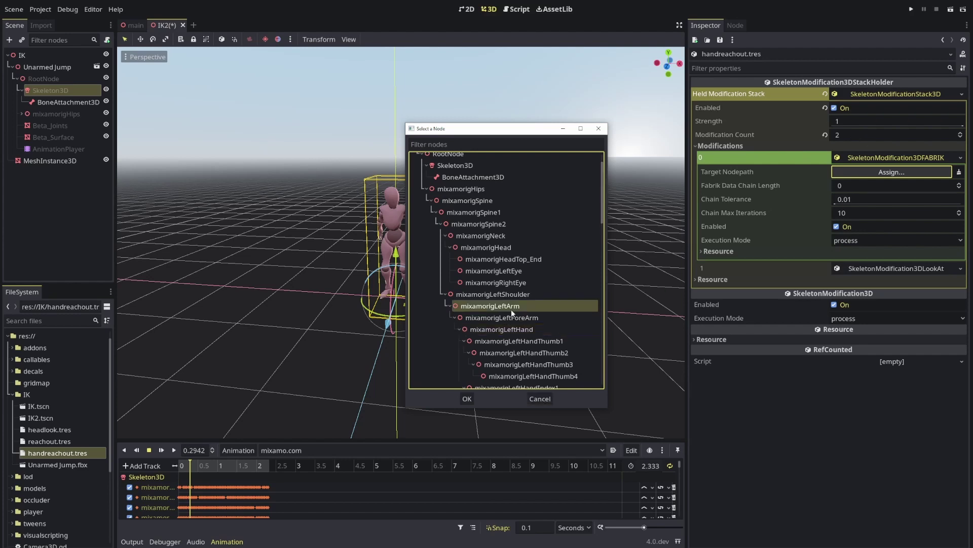
left_click(546, 398)
- Change BoneAttachment3D's bone to mixamorigLeftArm to look up its bone index
left_click(71, 102)
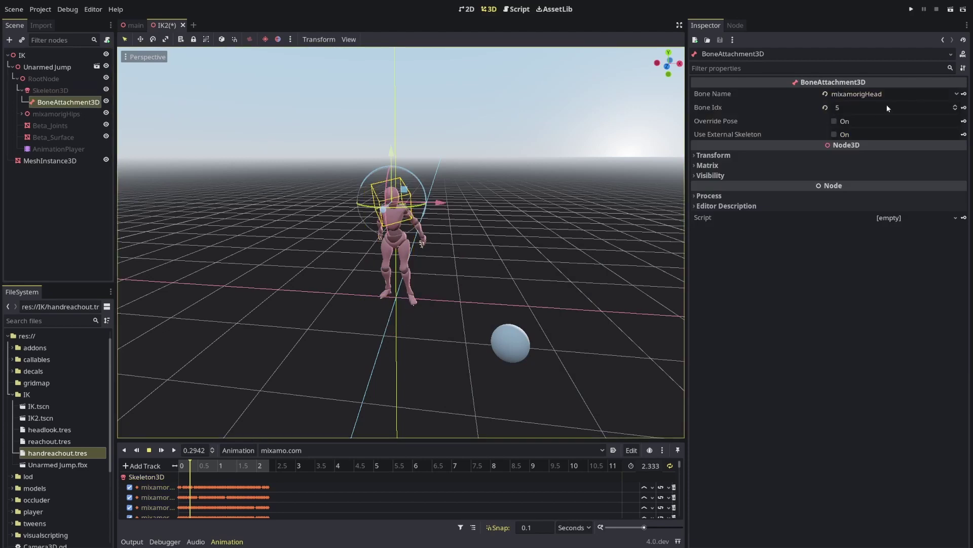
left_click(899, 94)
left_click(899, 103)
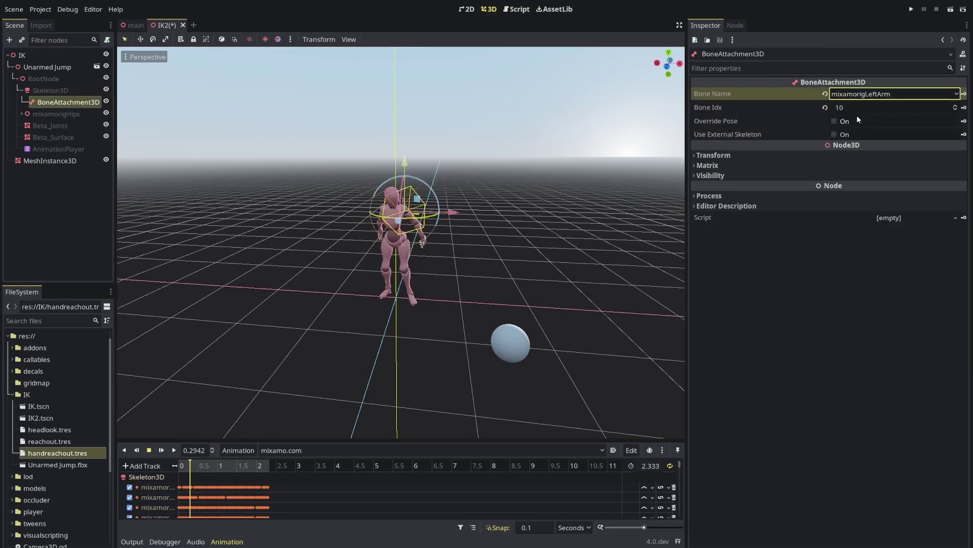
left_click(867, 94)
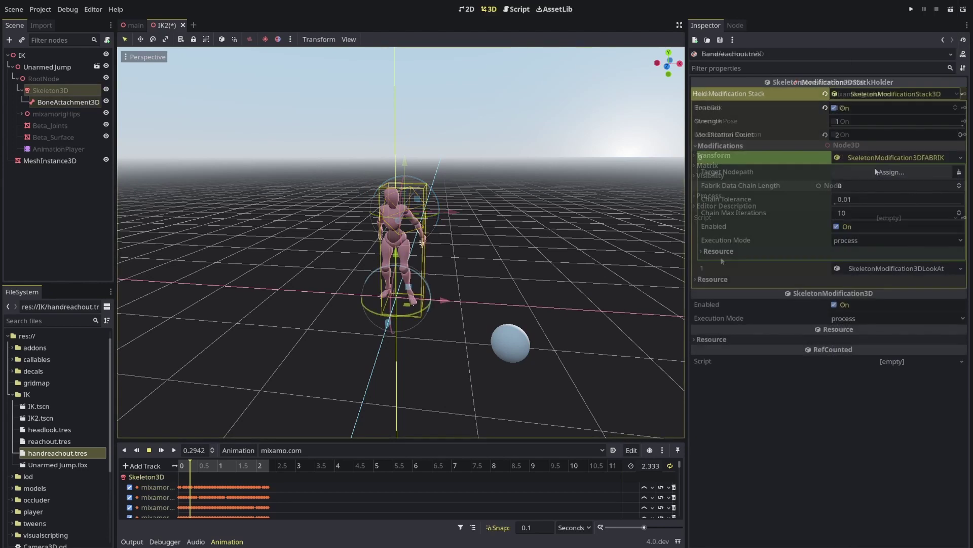
- Set the FABRIK modification's target node to MeshInstance3D and its Fabrik Data Chain Length to 3
left_click(881, 173)
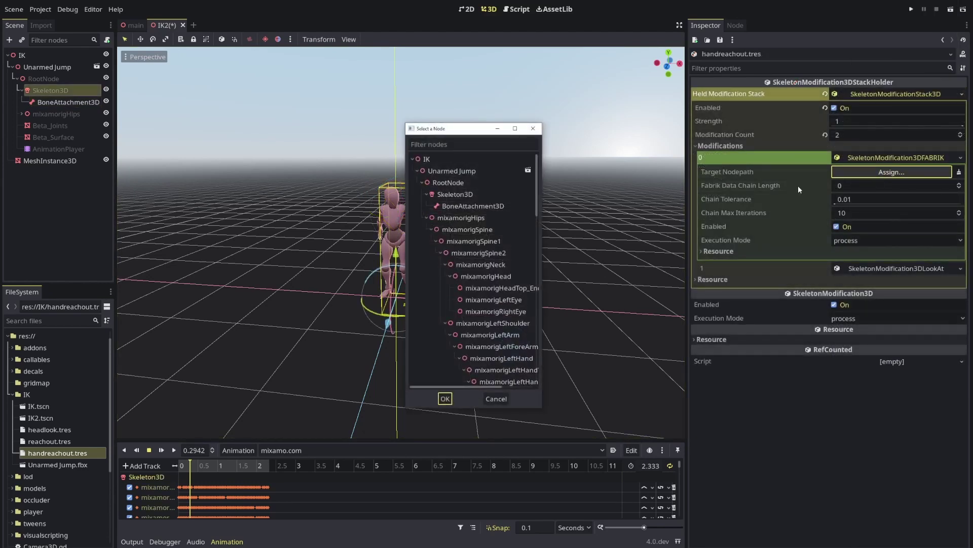
scroll(483, 330, "down", 10)
double_click(456, 379)
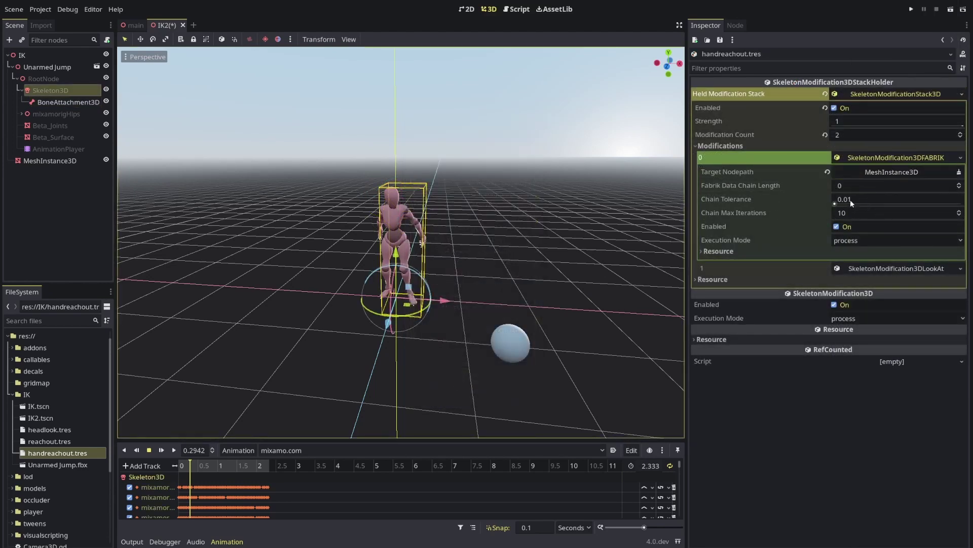
left_click(853, 185)
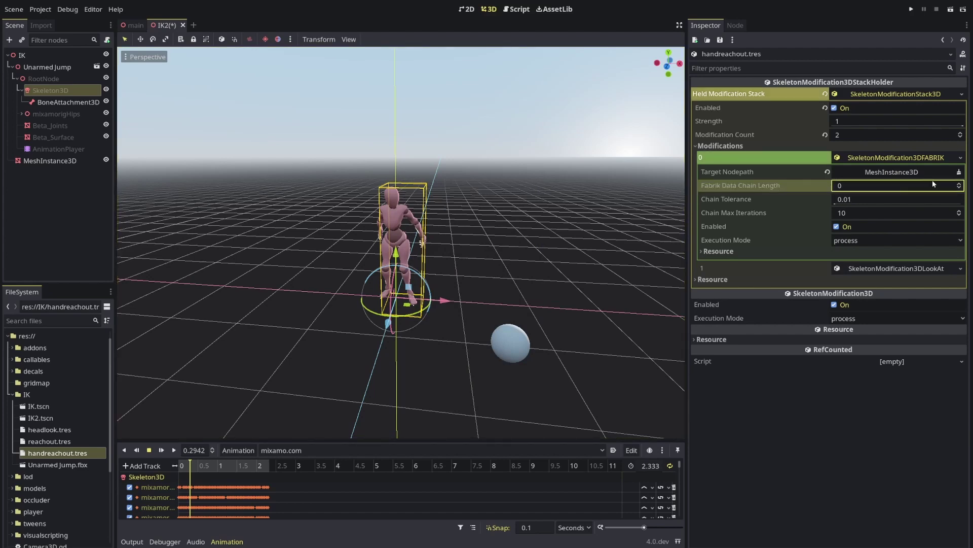
double_click(959, 184)
left_click(954, 186)
type("3")
key("Return")
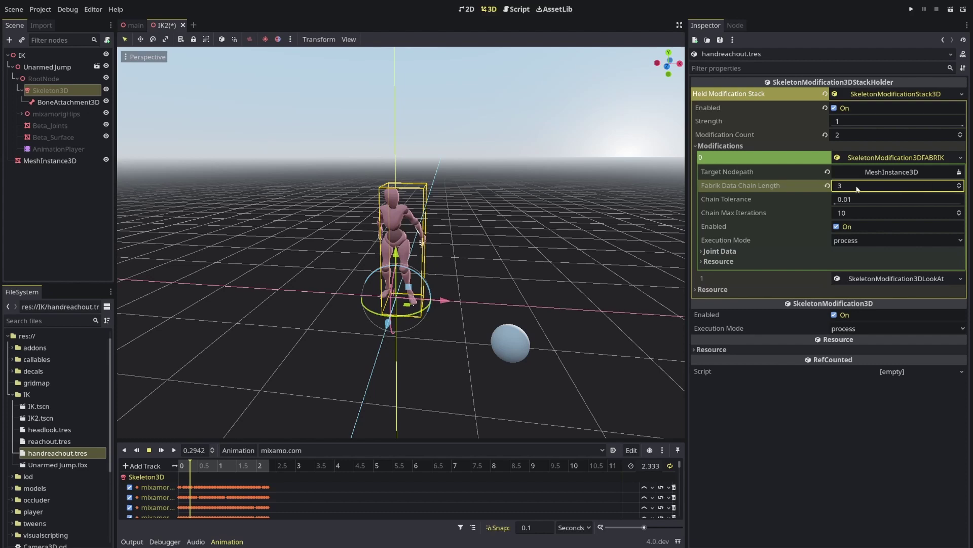
- In the FABRIK joint data, set the Bone Index of joint 0 to 10 and of joint 1 to 11
left_click(729, 252)
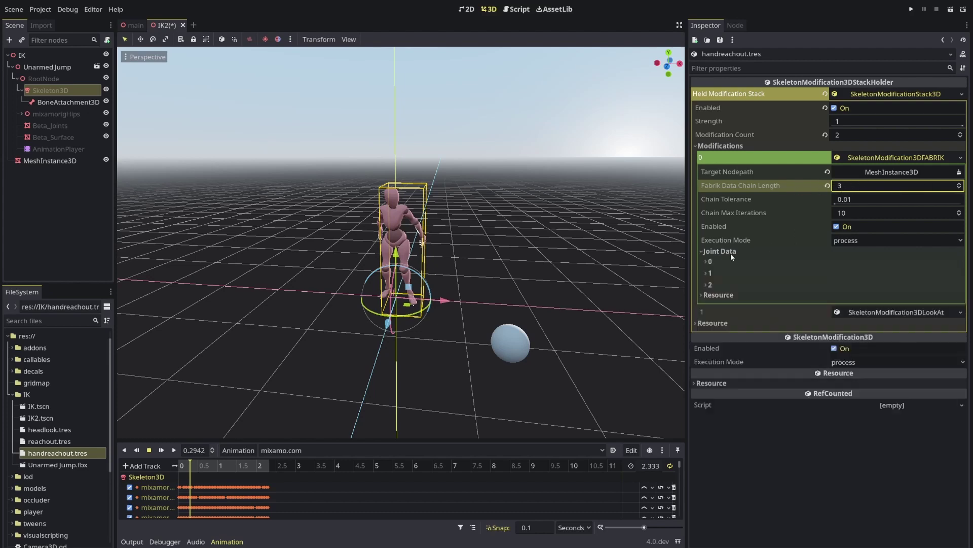
left_click(728, 263)
left_click(850, 287)
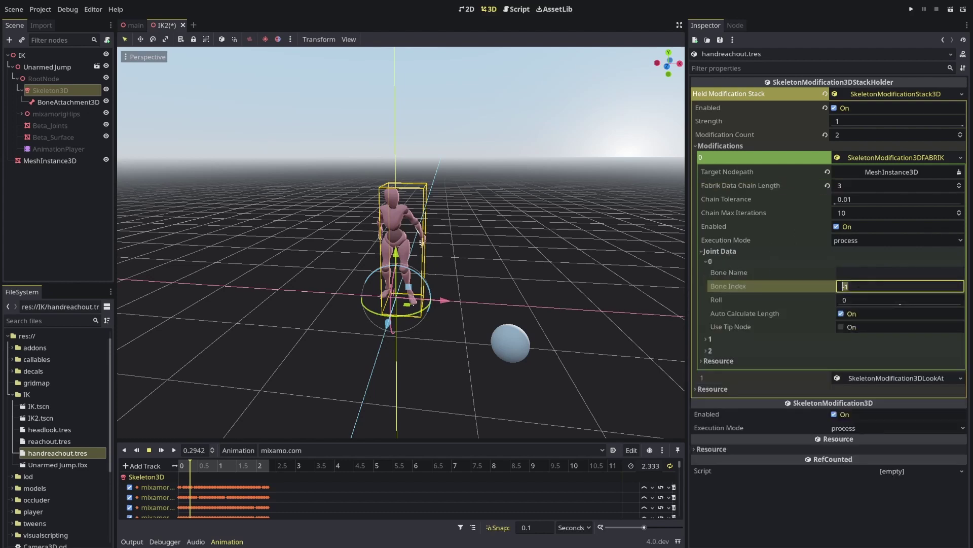
type("10")
key("Return")
left_click(863, 363)
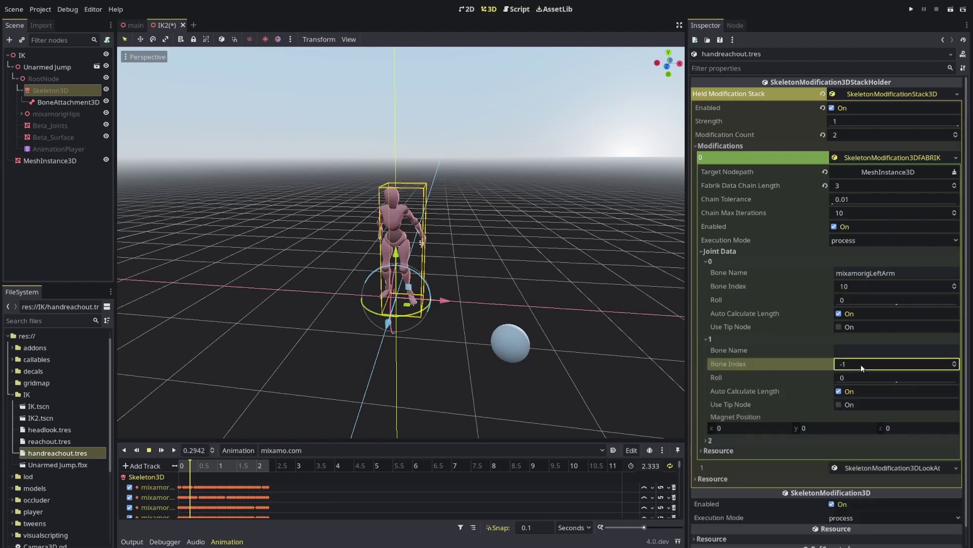
type("11")
key("Return")
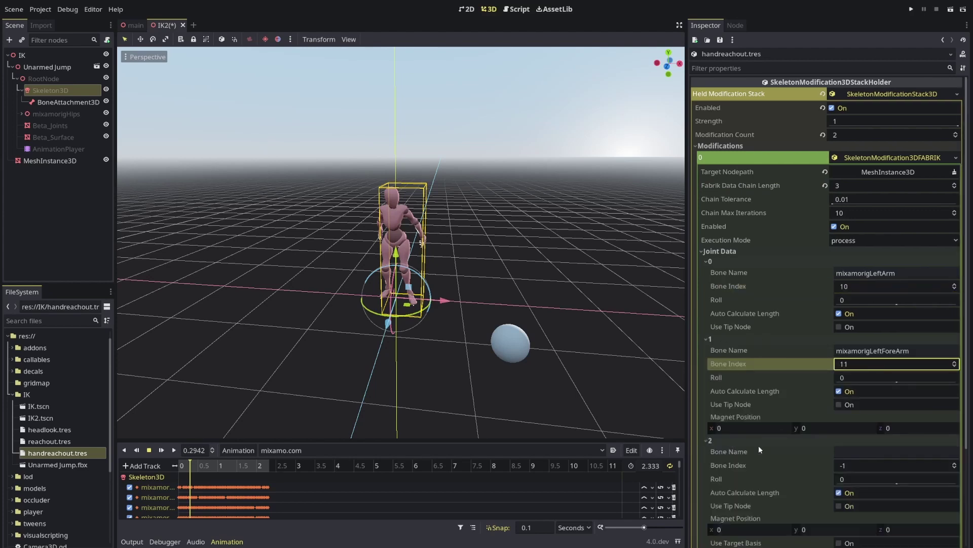
- Set the Bone Index of joint 2 in the FABRIK joint data to 12
left_click(775, 441)
scroll(774, 441, "down", 3)
left_click(865, 348)
type("12")
key("Return")
middle_click_drag(551, 279, 537, 278)
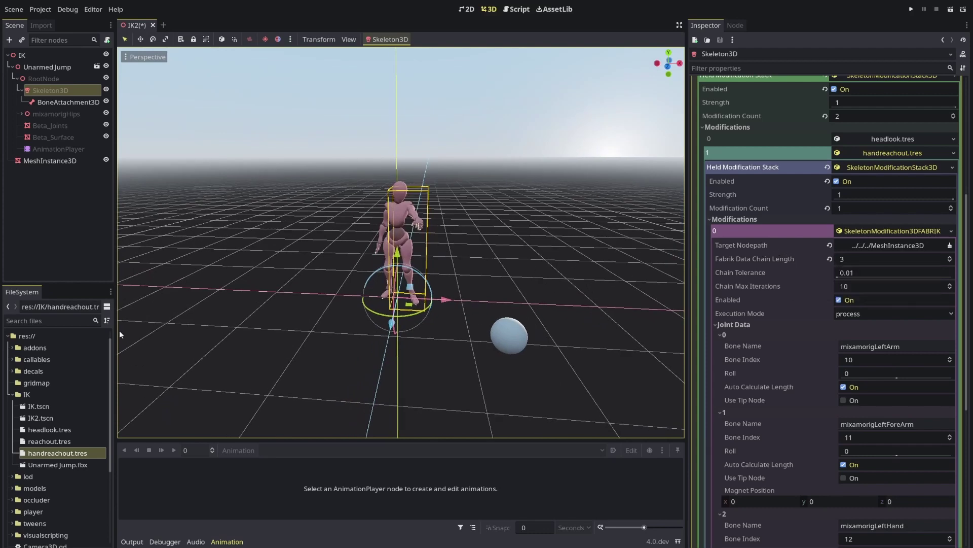
- Compare handreachout.tres opened on its own with its place in Skeleton3D's nested stacks, examining the FABRIK target path and joint data
left_click(61, 93)
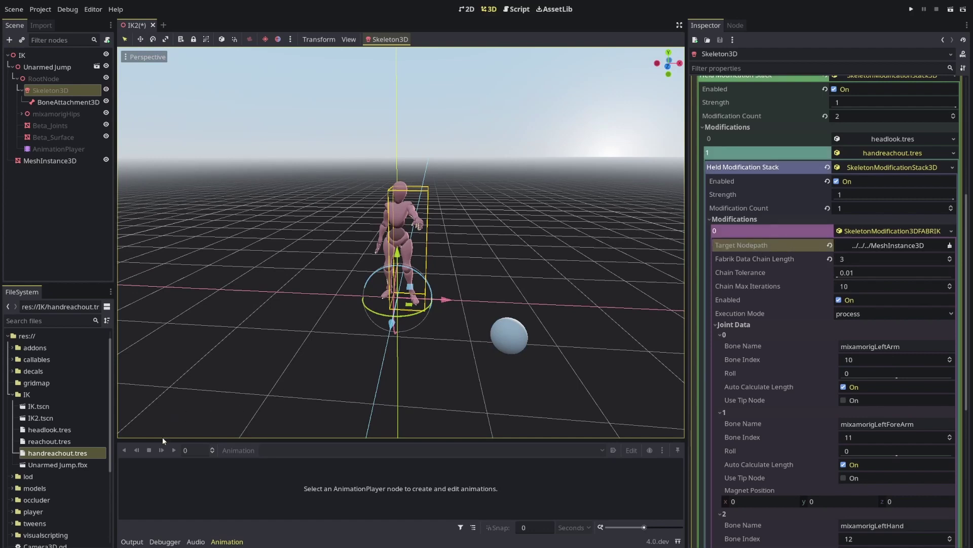
left_click(49, 453)
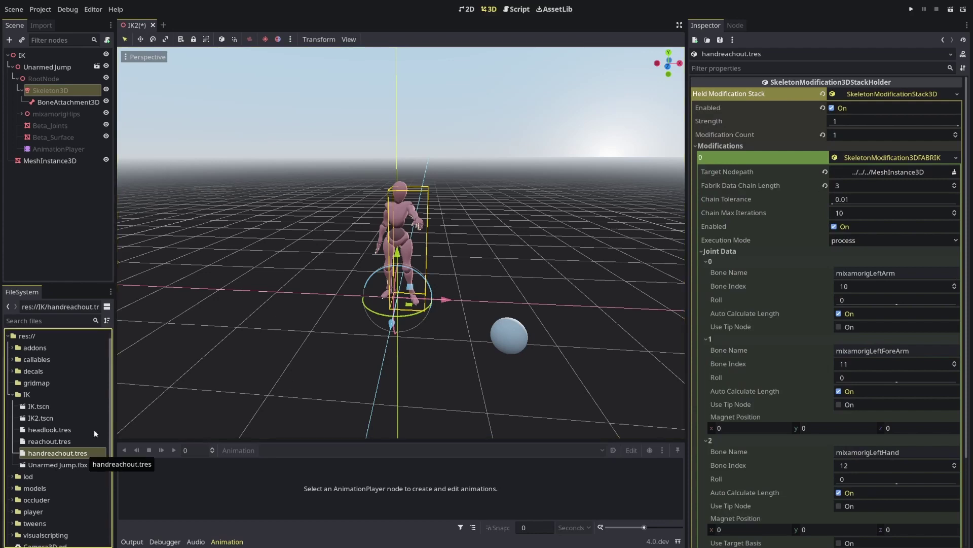
left_click(60, 102)
left_click(50, 91)
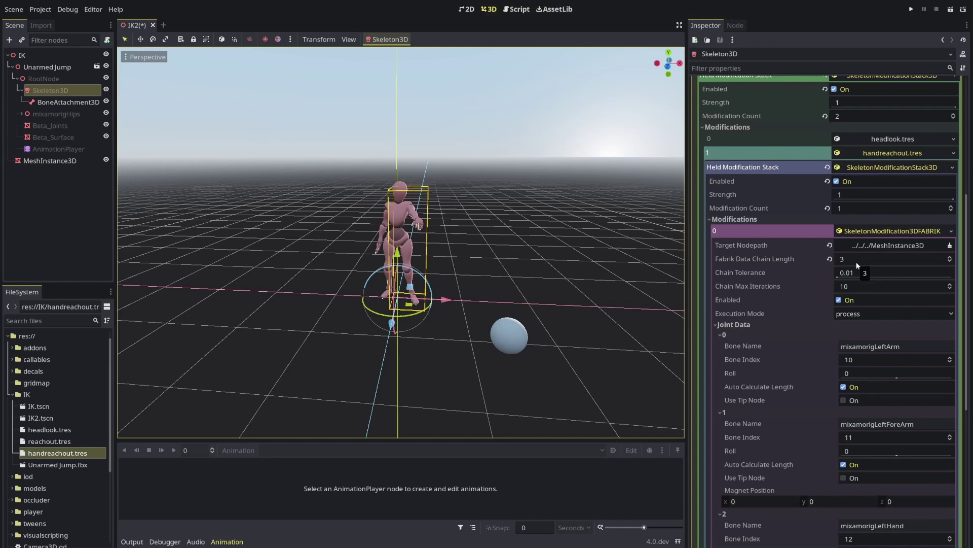
scroll(860, 276, "down", 5)
scroll(865, 302, "up", 3)
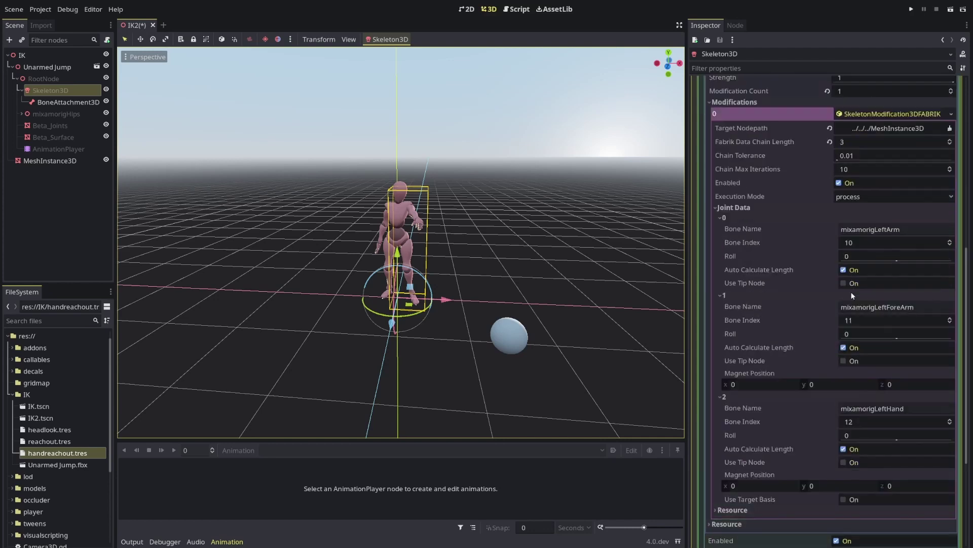
scroll(885, 170, "up", 2)
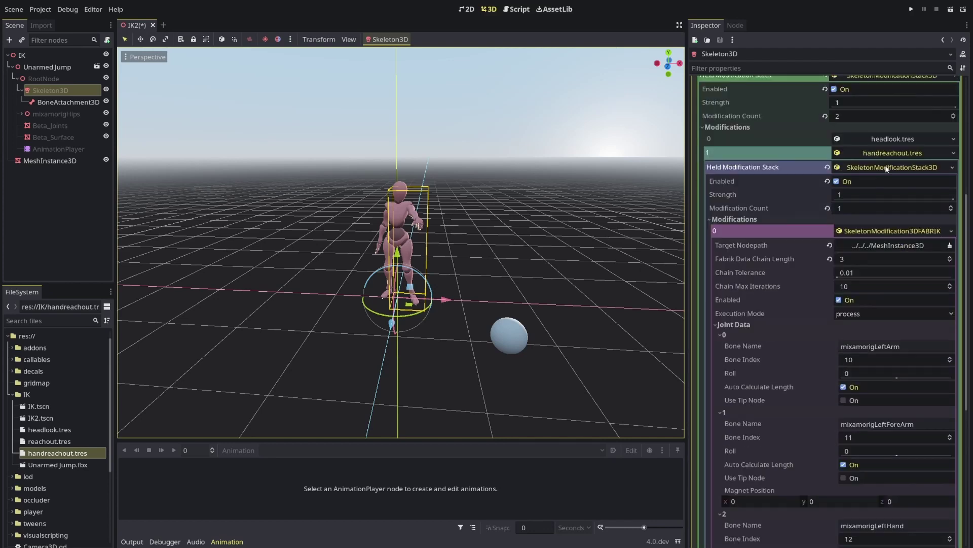
left_click(888, 169)
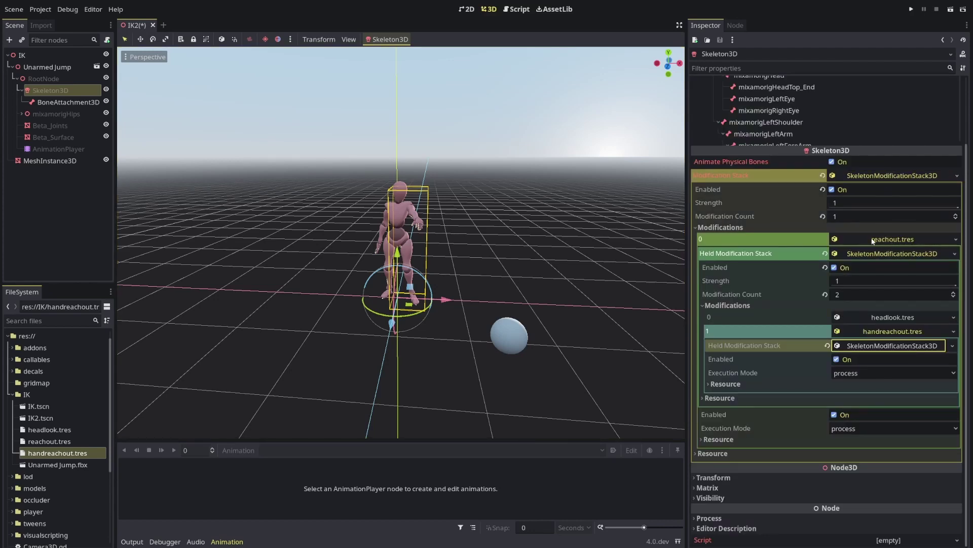
left_click(891, 241)
scroll(891, 318, "down", 2)
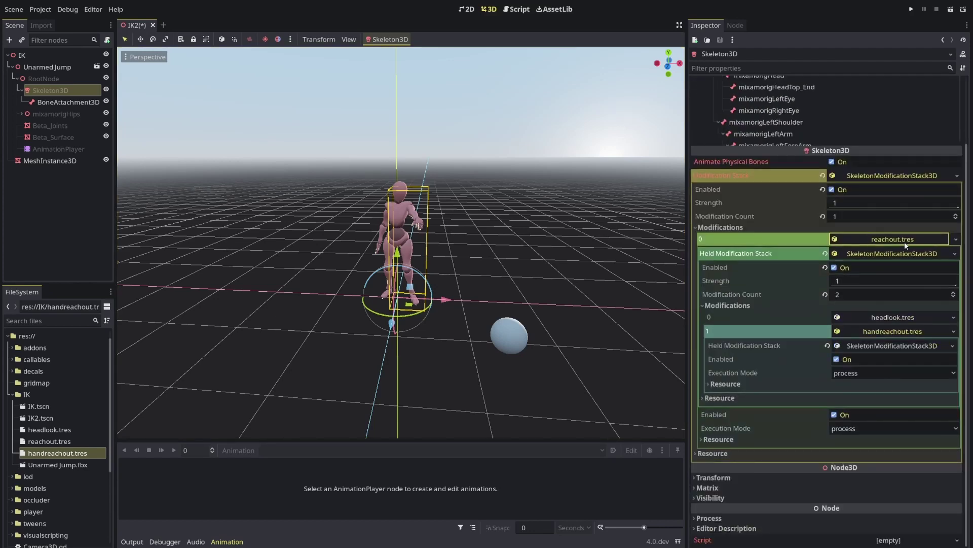
- Examine the headlook.tres and handreachout.tres entries inside reachout.tres's held modification stack and the character's reaching pose
left_click(884, 317)
left_click(886, 320)
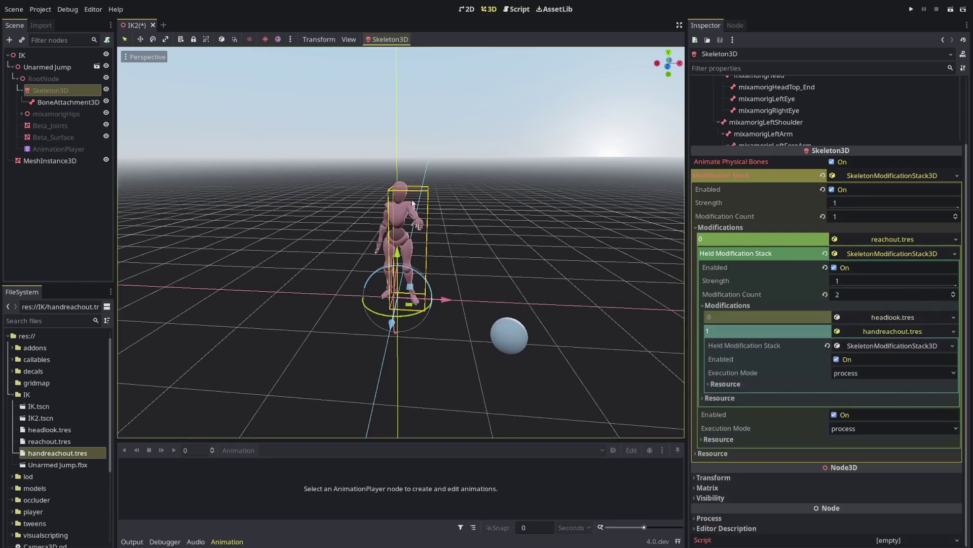
left_click(884, 331)
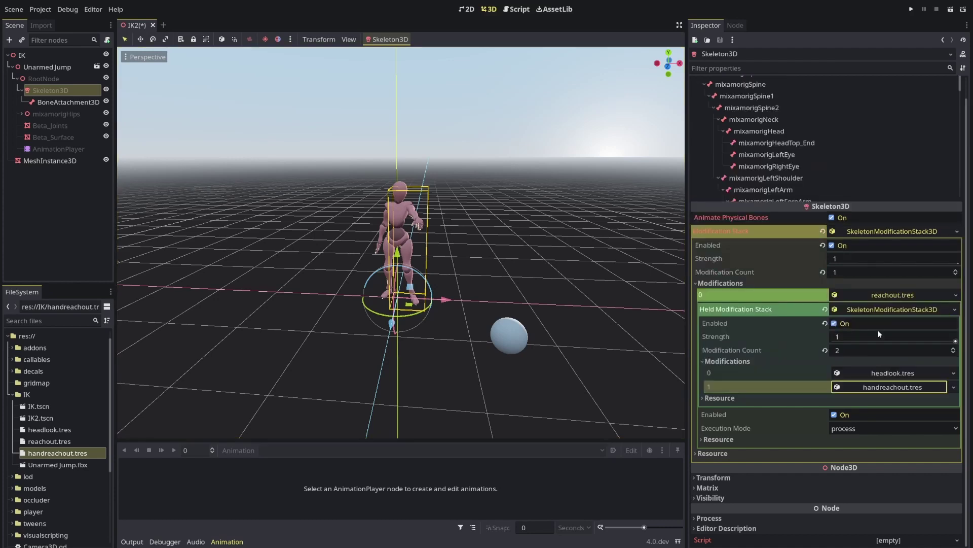
left_click(887, 387)
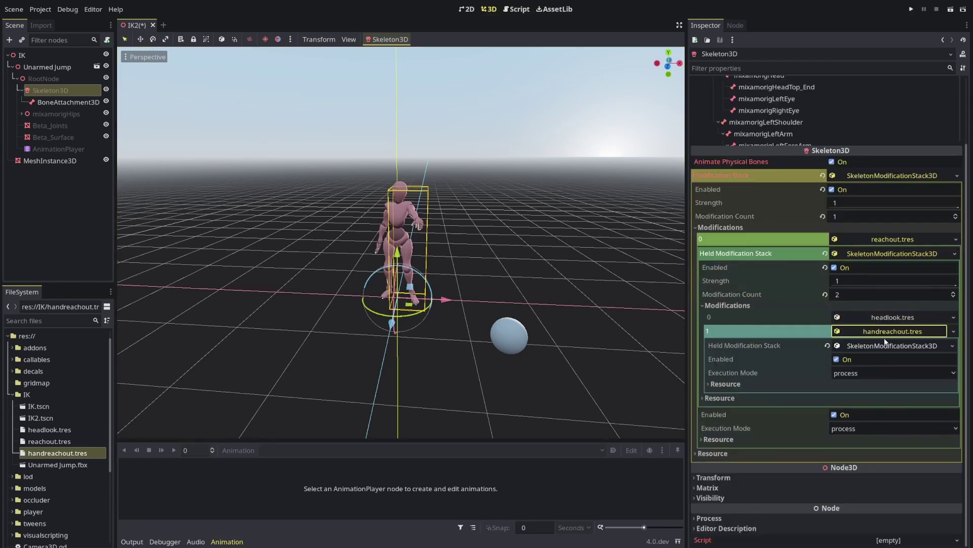
scroll(419, 226, "up", 5)
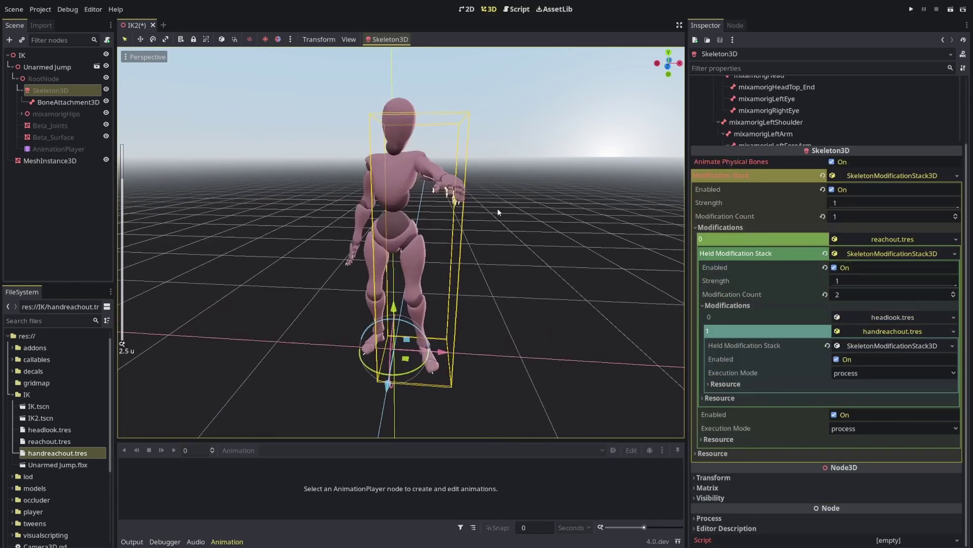
scroll(498, 211, "down", 3)
scroll(473, 230, "down", 6)
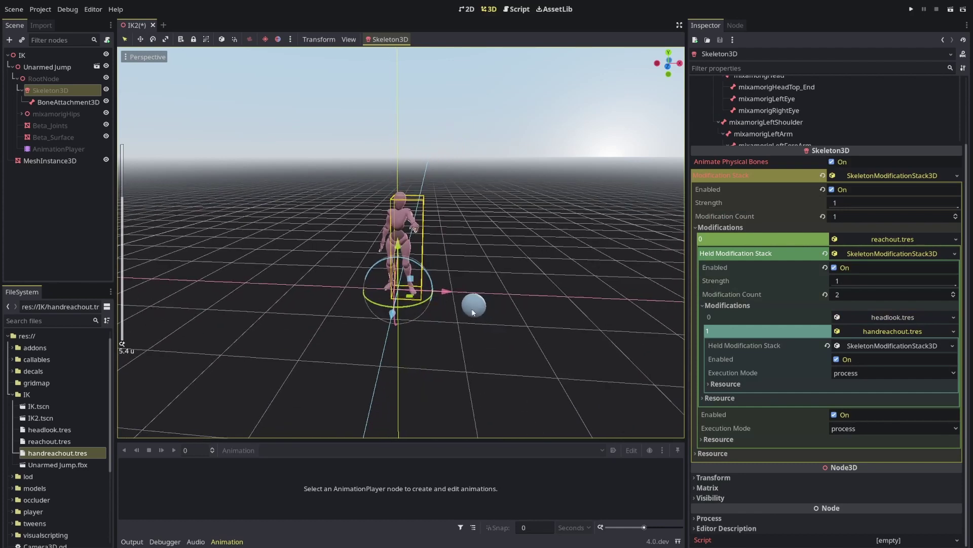
- Move the MeshInstance3D target sphere close in front of the character's waist so the left arm bends toward it
left_click(55, 161)
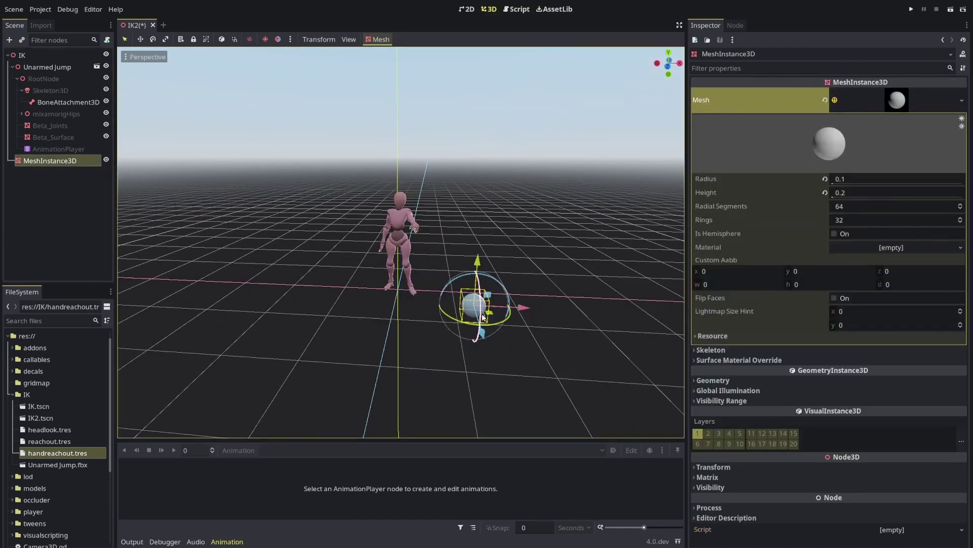
left_click_drag(479, 311, 434, 233)
scroll(455, 230, "up", 5)
middle_click_drag(512, 174, 507, 180)
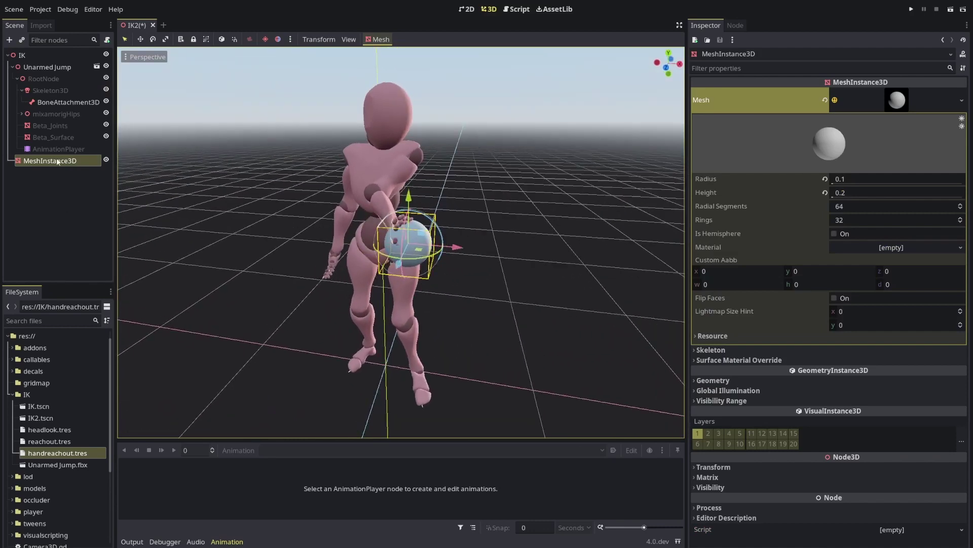
- In Skeleton3D's nested FABRIK modification, set the Roll of joint 0 (mixamorigLeftArm) to about 216.13
left_click(56, 91)
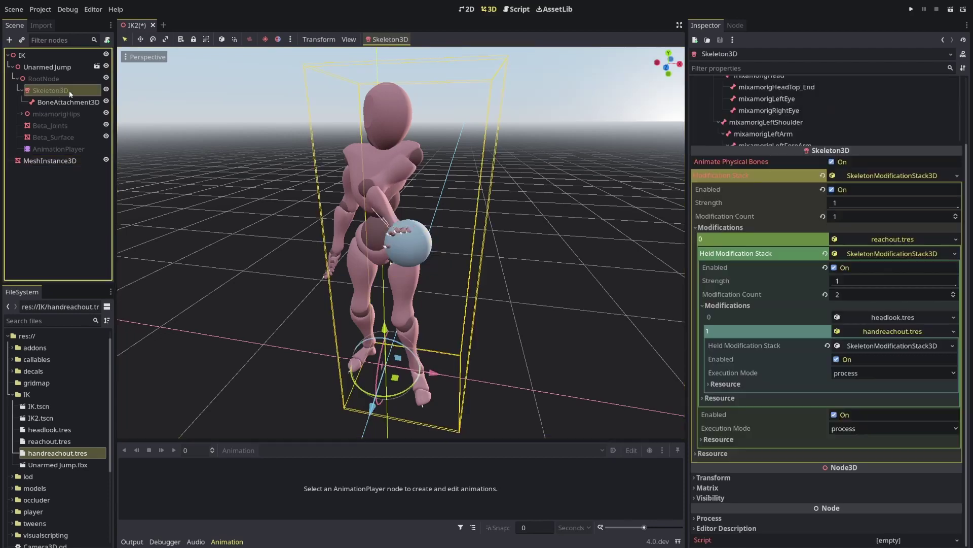
left_click(880, 346)
scroll(860, 367, "down", 4)
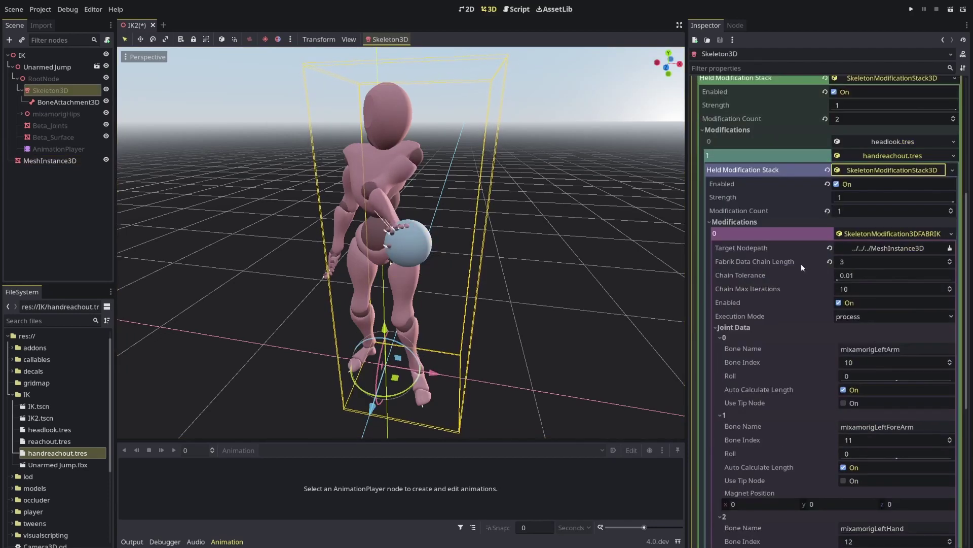
scroll(882, 249, "down", 3)
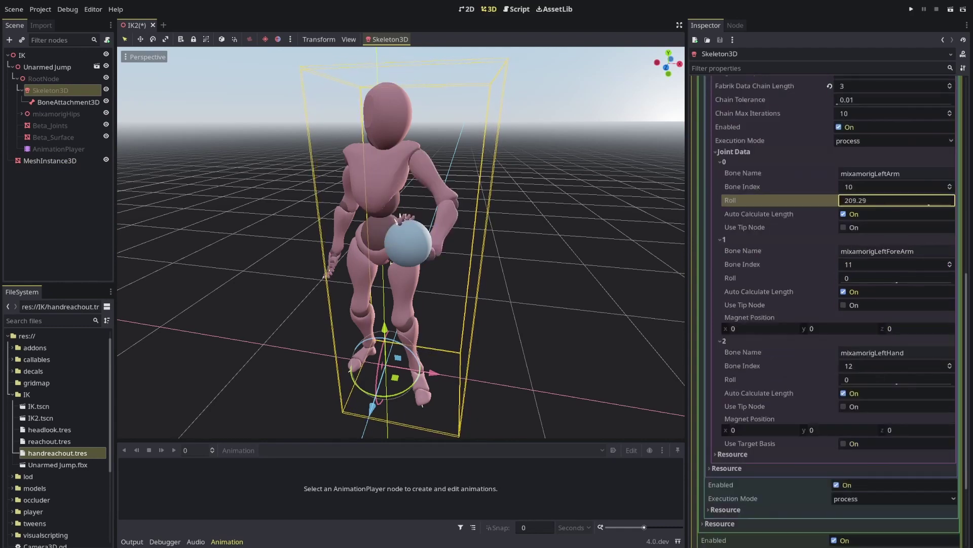
left_click_drag(887, 201, 905, 200)
scroll(431, 213, "up", 5)
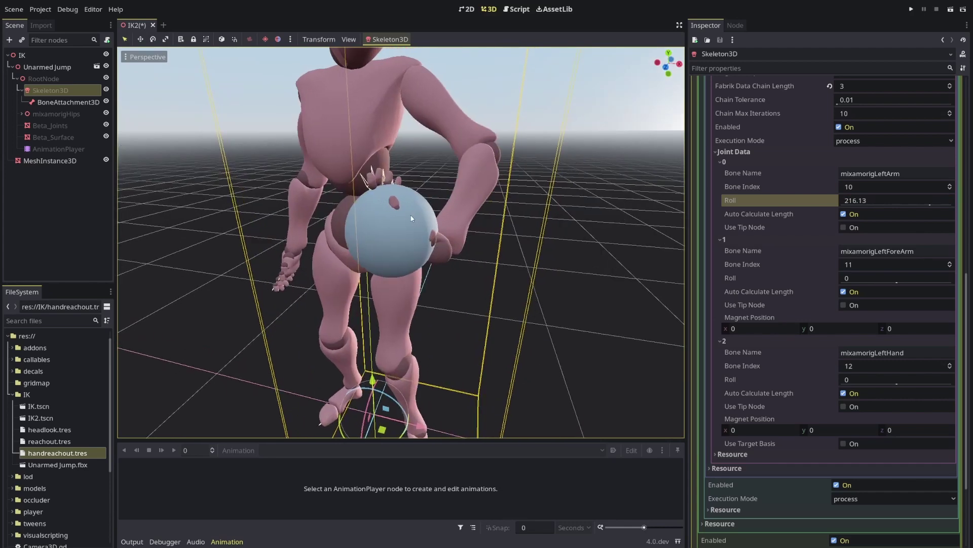
- Try a negative Roll of about -66 on joint 2 (mixamorigLeftHand) and set it back to 0
scroll(588, 292, "down", 5)
left_click_drag(870, 380, 886, 381)
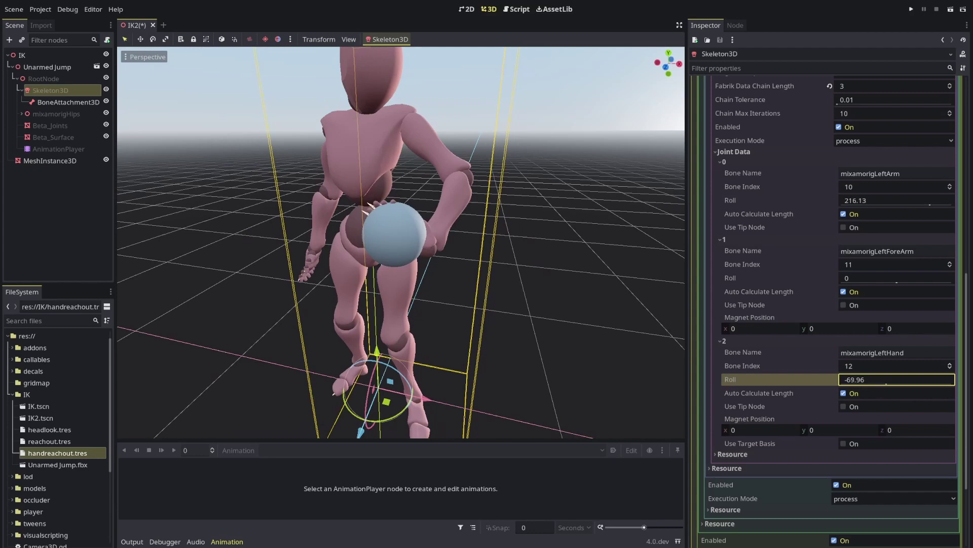
left_click(886, 380)
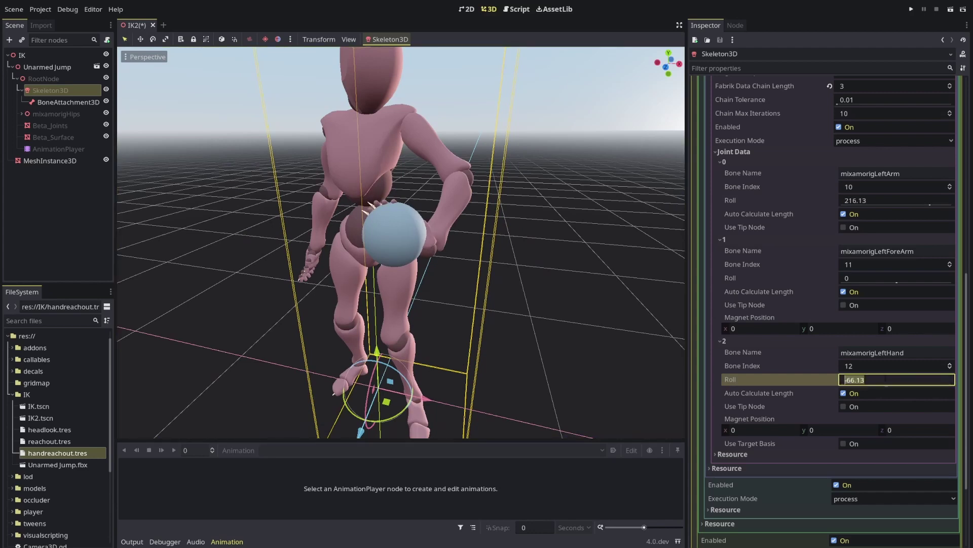
left_click(886, 380)
- Move the target sphere forward, away from the waist, in front of the character's left thigh
middle_click_drag(502, 261, 464, 245)
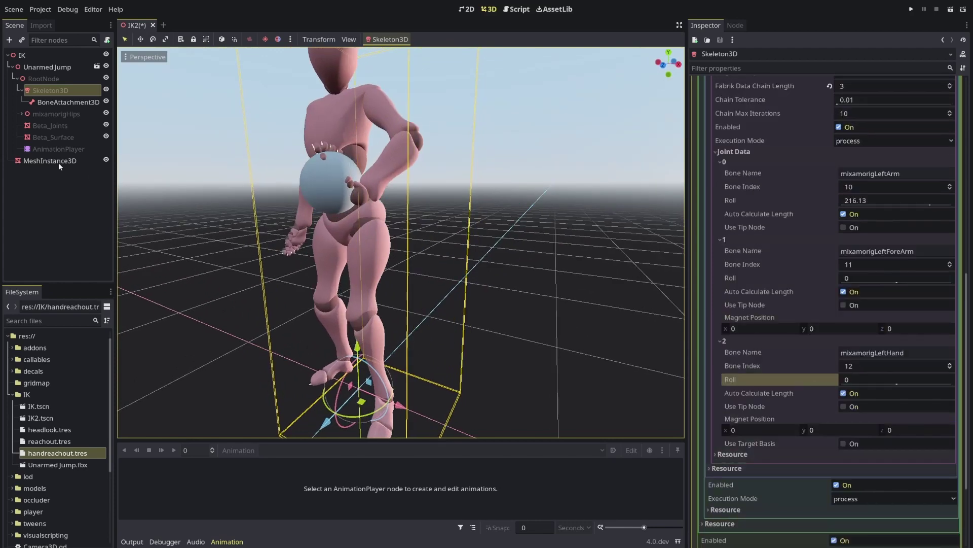
left_click(58, 161)
middle_click_drag(369, 183, 379, 233)
left_click_drag(378, 233, 424, 285)
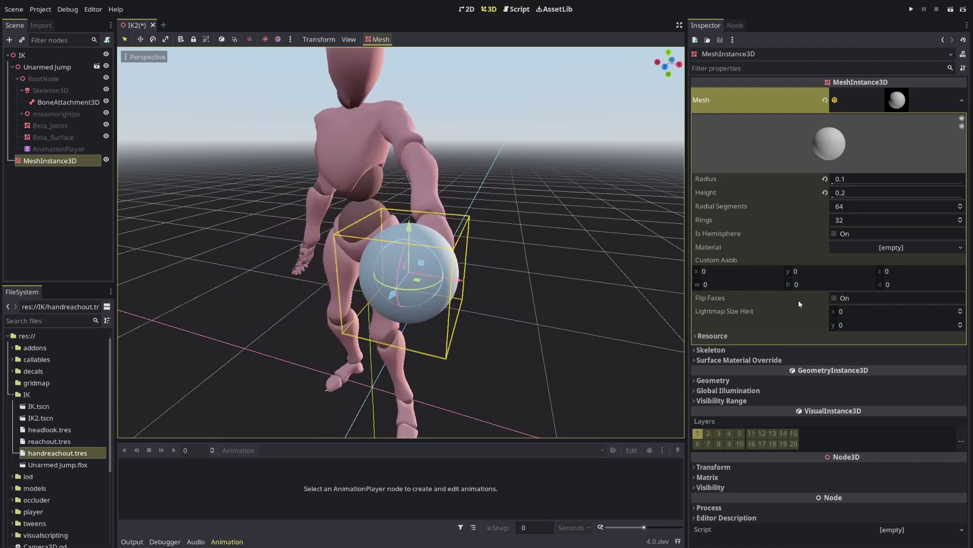
- Raise the Modification Count of handreachout.tres's held stack to 2 and add an expanded SkeletonModification3DLookAt as modification 1
left_click(45, 91)
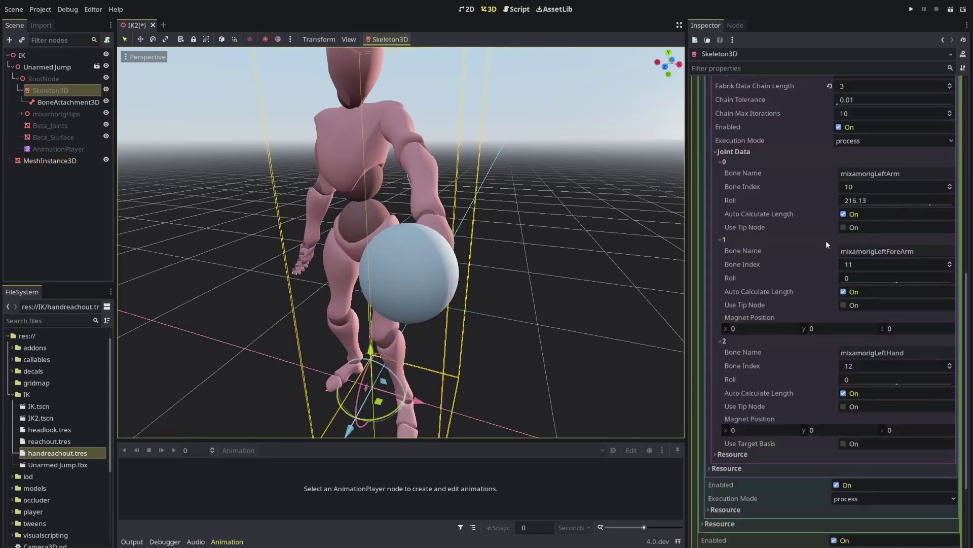
scroll(841, 335, "down", 2)
scroll(843, 359, "up", 5)
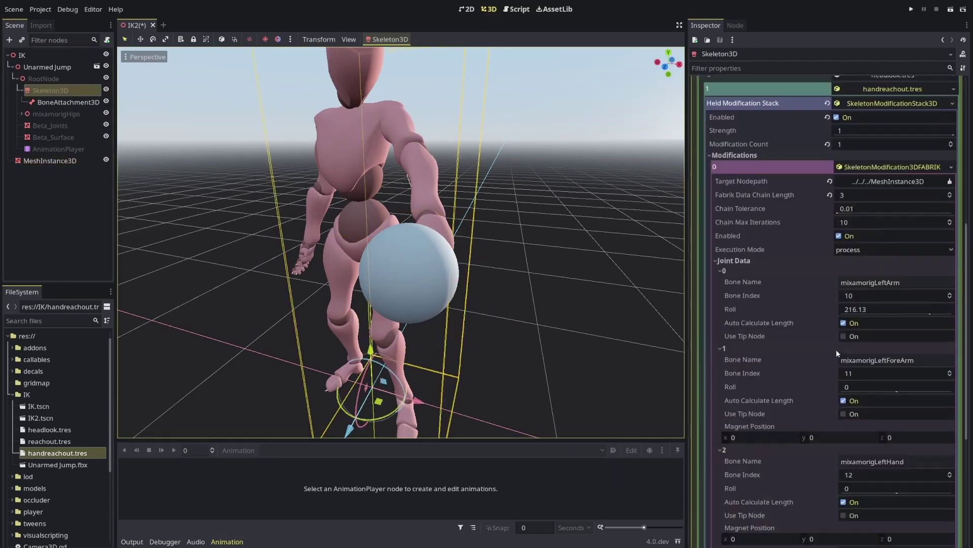
scroll(913, 228, "up", 4)
left_click(952, 307)
left_click(883, 344)
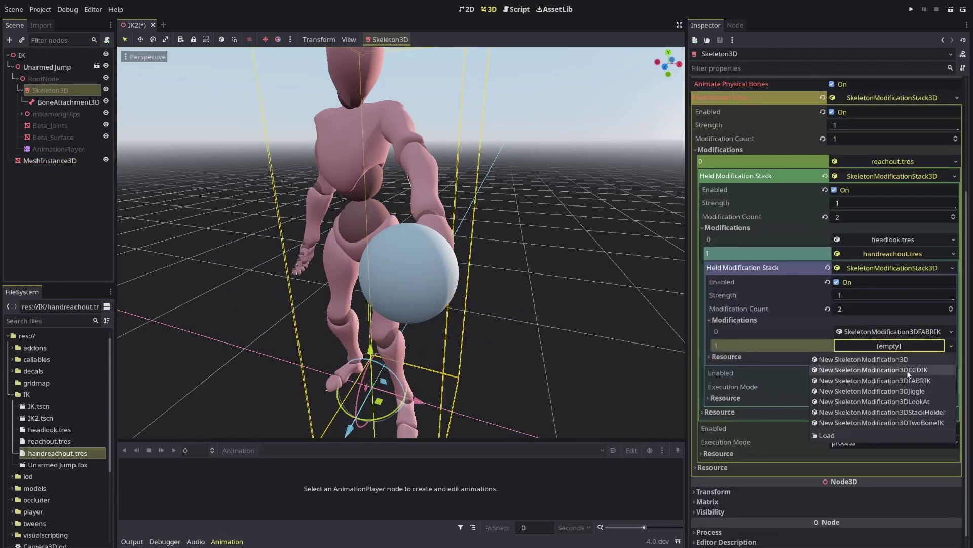
left_click(921, 400)
left_click(896, 347)
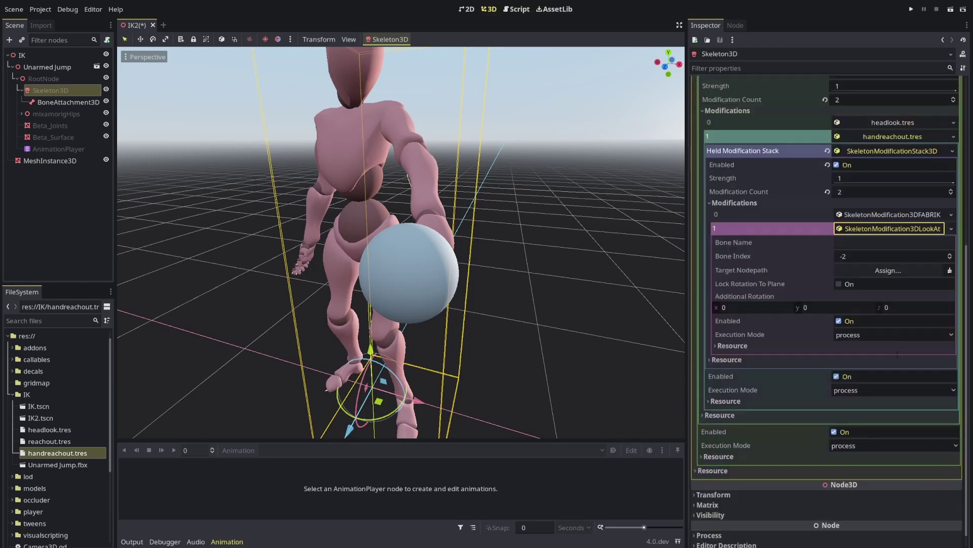
- Set the new LookAt modification's Bone Index to 12 and its target node to MeshInstance3D
left_click(869, 255)
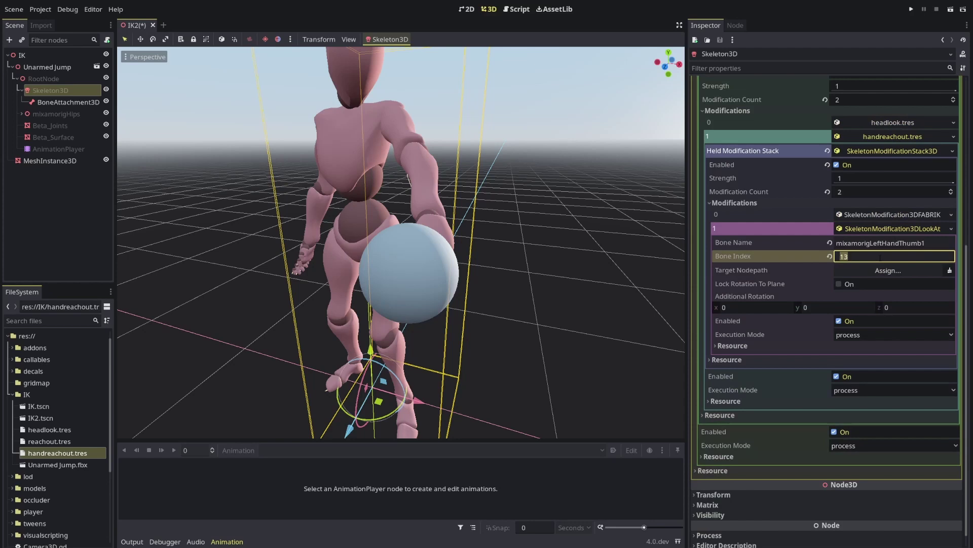
left_click(888, 270)
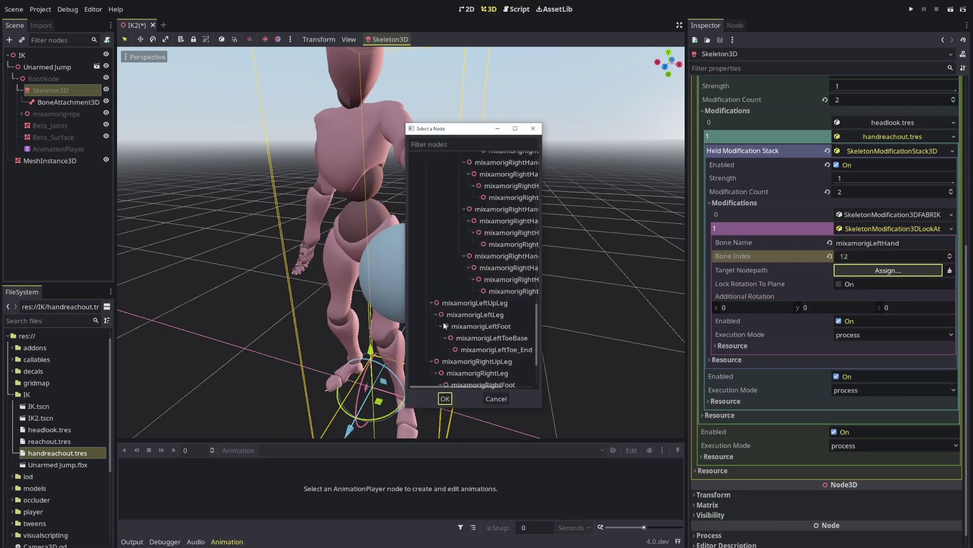
double_click(461, 378)
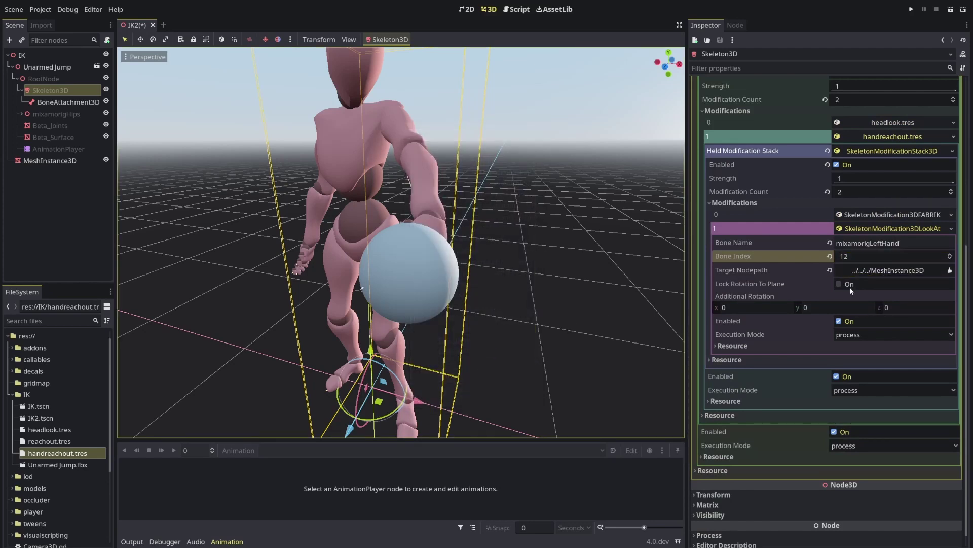
- Move the target sphere out beyond the character's left hand and set the hand LookAt's Additional Rotation z to 60
left_click(50, 161)
left_click_drag(424, 283, 606, 329)
left_click(50, 90)
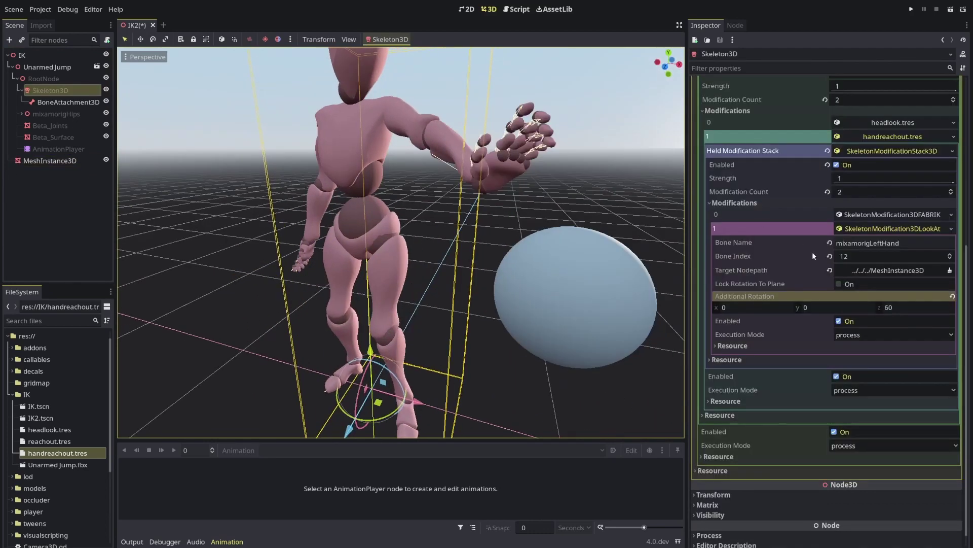
middle_click_drag(366, 147, 352, 146)
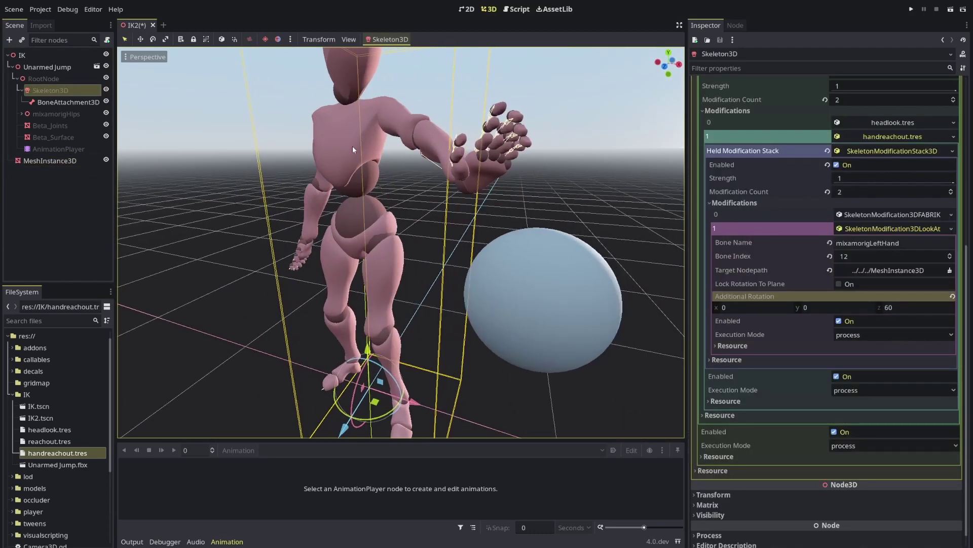
- Test the hand LookAt by moving the target sphere across the body and up in front of the chest
left_click(54, 159)
left_click_drag(550, 306, 346, 228)
left_click_drag(335, 165, 347, 117)
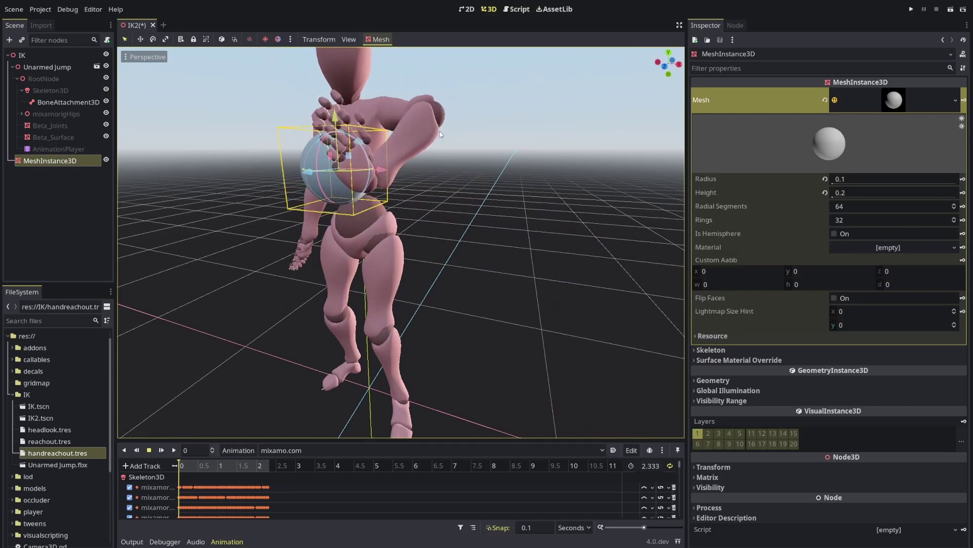
mouse_move(440, 135)
middle_mouse_down()
mouse_move(464, 173)
mouse_move(441, 147)
middle_mouse_up()
middle_click_drag(374, 212, 404, 209)
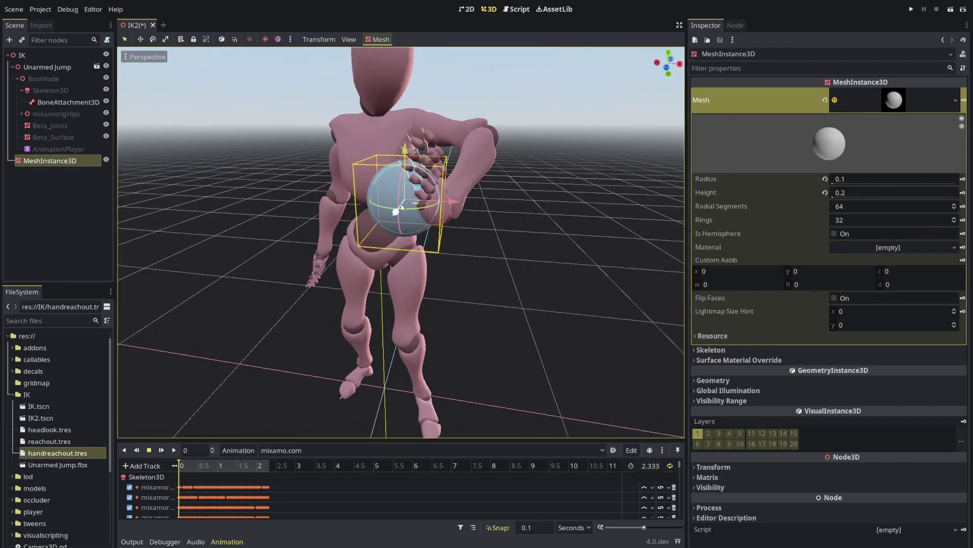
- Test a low reach by moving the target sphere away from the chest and down beside the character's legs
left_click_drag(416, 205, 496, 268)
scroll(513, 222, "down", 6)
middle_click_drag(512, 222, 475, 271)
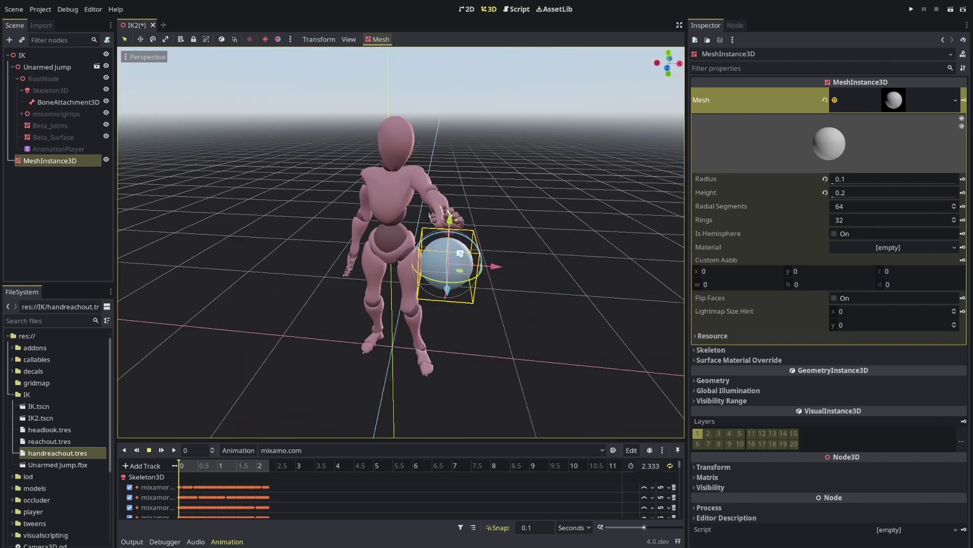
left_click_drag(452, 252, 440, 375)
middle_click_drag(440, 375, 490, 308)
- Scrub the mixamo.com animation to 0.9 s and raise the target sphere above the character's head
left_click_drag(184, 475, 214, 466)
scroll(537, 246, "up", 2)
scroll(536, 246, "down", 9)
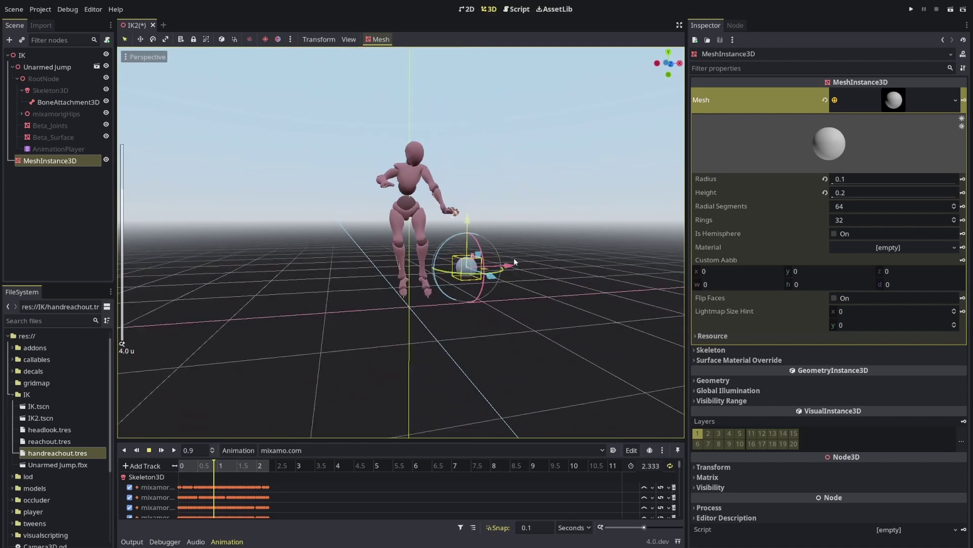
left_click_drag(463, 213, 469, 20)
scroll(481, 161, "up", 3)
mouse_move(482, 148)
middle_mouse_down()
mouse_move(491, 162)
mouse_move(481, 155)
middle_mouse_up()
scroll(339, 263, "down", 2)
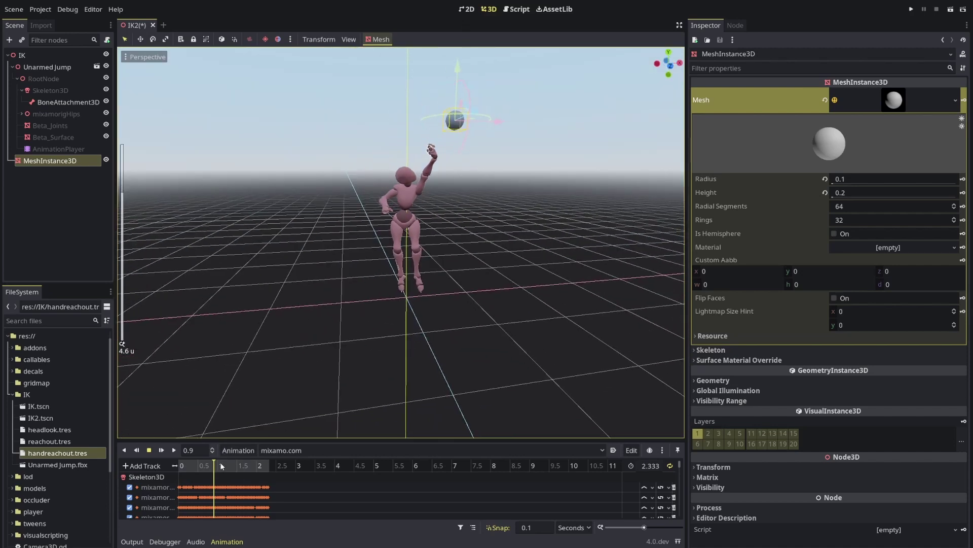
- Return the mixamo.com animation to 0 and lower the target sphere to below the outstretched left hand
left_click_drag(221, 463, 178, 465)
middle_click_drag(375, 311, 445, 317)
left_click_drag(437, 197, 444, 281)
scroll(499, 226, "up", 4)
middle_click_drag(504, 220, 469, 233)
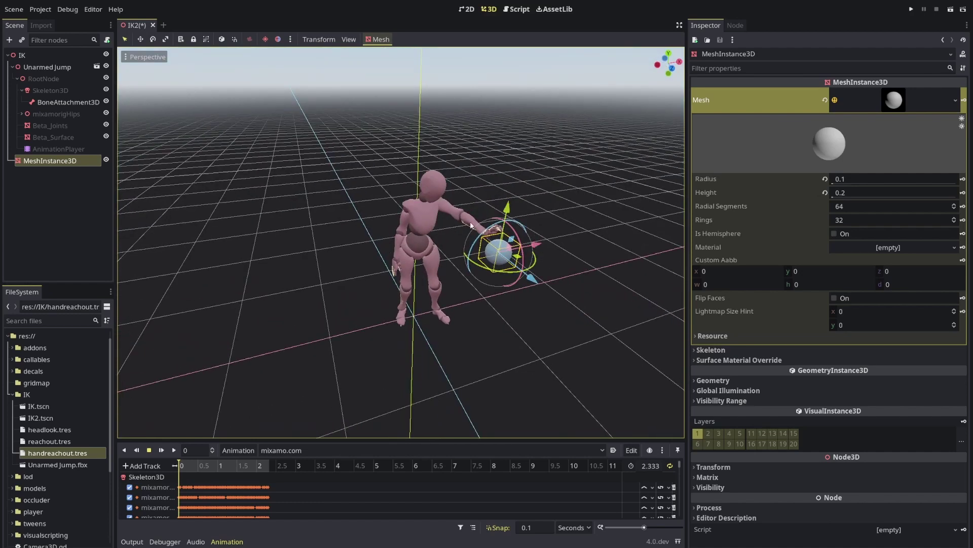
- Inspect the reaching arm from the front and back, and move the target sphere closer to the torso
scroll(471, 225, "up", 3)
middle_click_drag(535, 186, 440, 195)
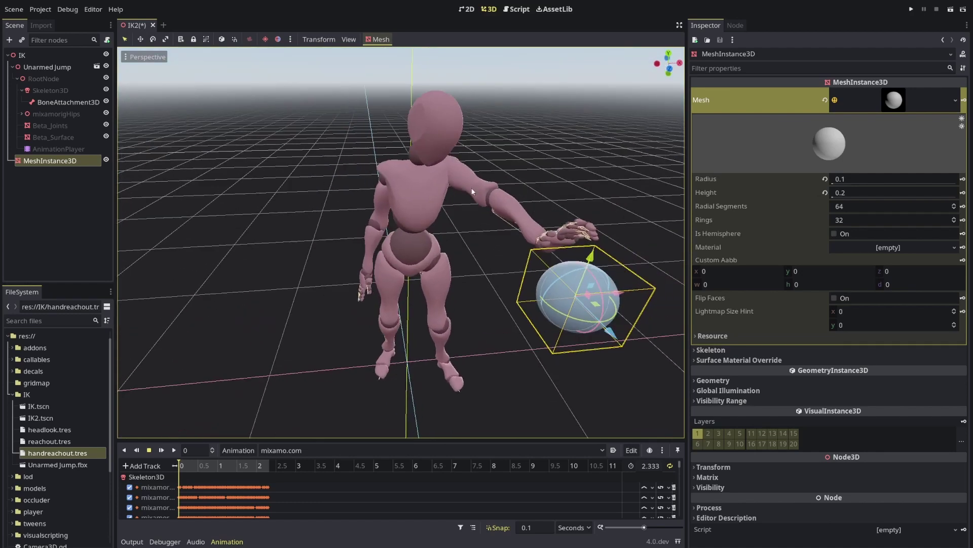
middle_click_drag(415, 254, 593, 245)
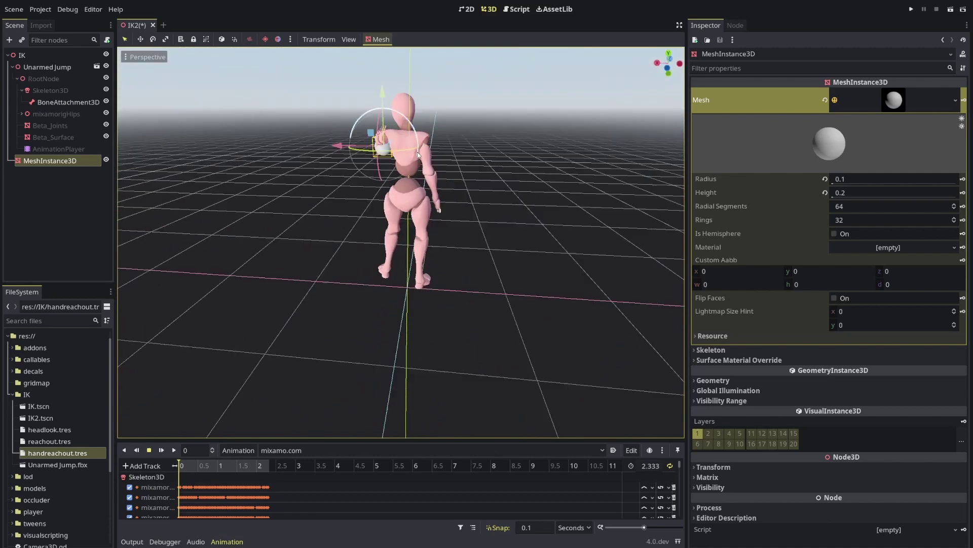
middle_click_drag(378, 147, 277, 150)
scroll(324, 178, "down", 2)
middle_click_drag(517, 247, 458, 230)
left_click_drag(479, 237, 438, 218)
middle_click_drag(438, 218, 530, 240)
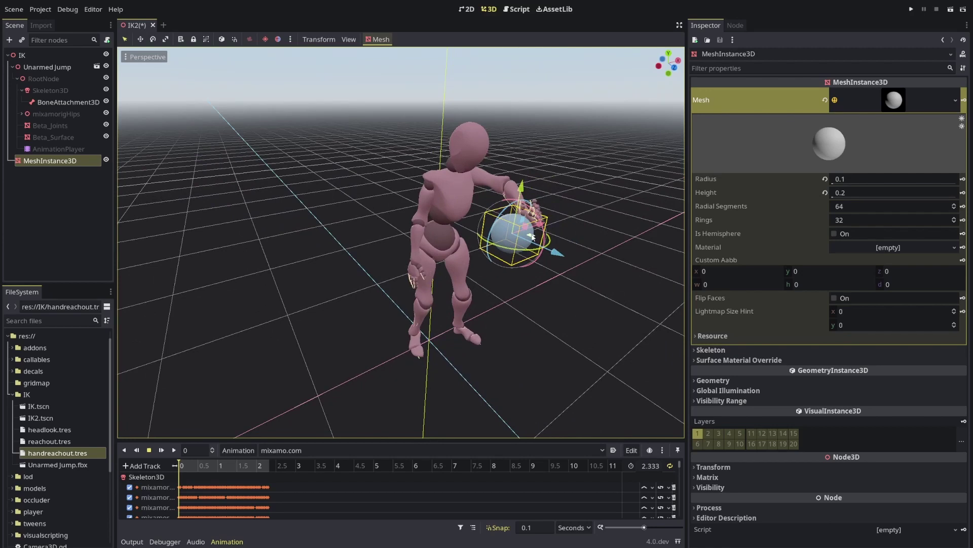
- Move the target sphere across to the character's right side and back to below the outstretched left hand
left_click_drag(532, 236, 583, 290)
middle_click_drag(583, 290, 566, 227)
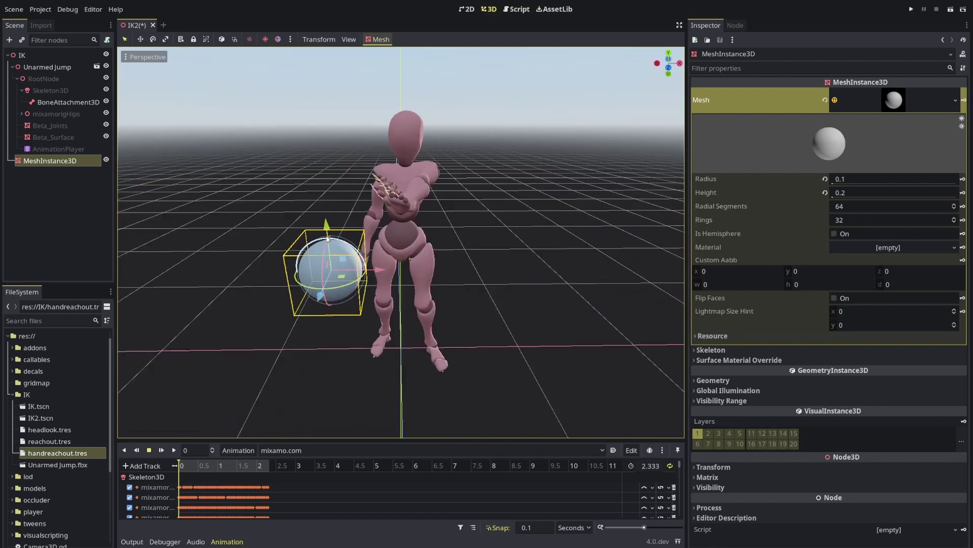
left_click_drag(327, 239, 511, 289)
middle_click_drag(536, 256, 521, 255)
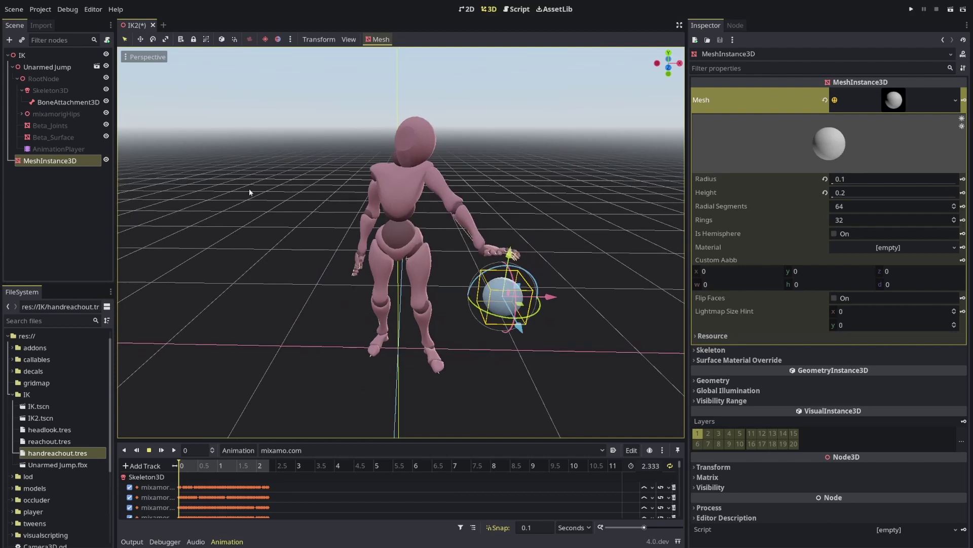
- Review Skeleton3D's nested hand LookAt settings and examine the posed left hand up close
left_click(50, 91)
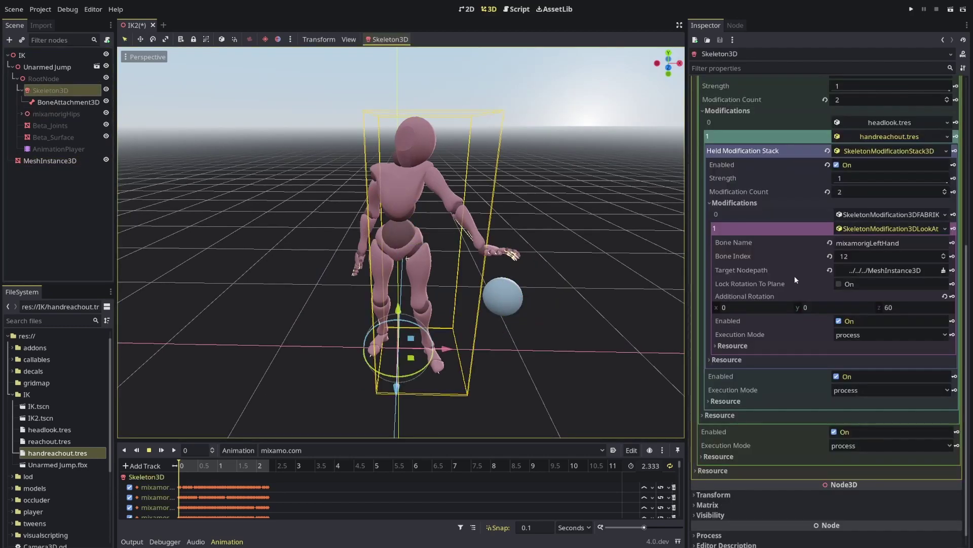
scroll(838, 192, "up", 3)
middle_click_drag(550, 242, 503, 266)
scroll(440, 306, "up", 7)
scroll(440, 307, "up", 4)
middle_click_drag(533, 336, 510, 300)
middle_click_drag(464, 176, 507, 213)
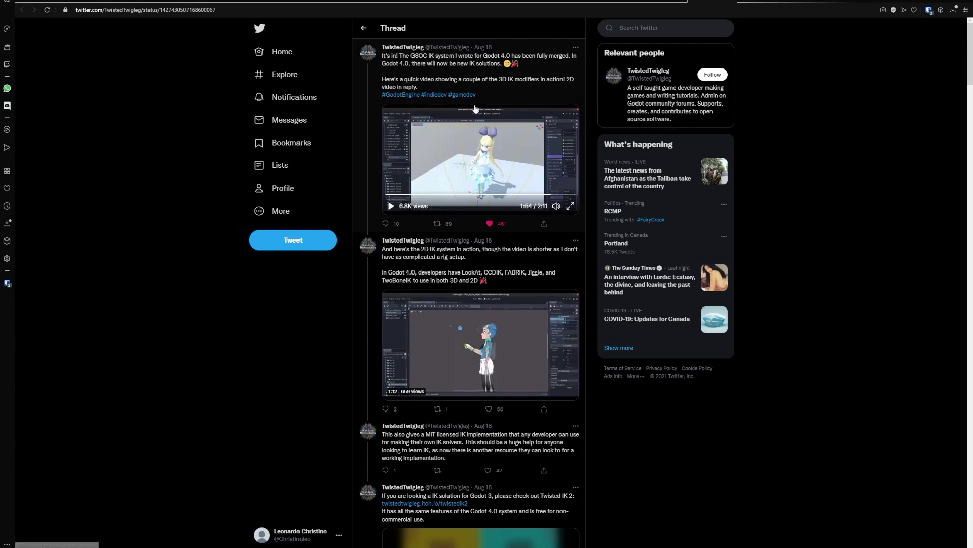
- In the web browser, look through the author's Godot 4.0 IK Twitter thread and the checks of GitHub pull request #51368
scroll(500, 214, "down", 2)
scroll(495, 167, "up", 2)
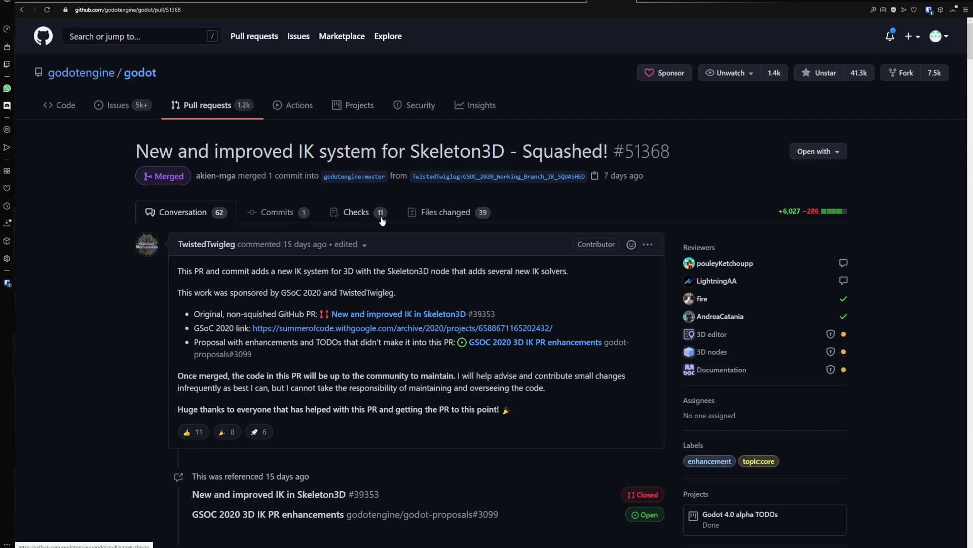
scroll(82, 452, "down", 1)
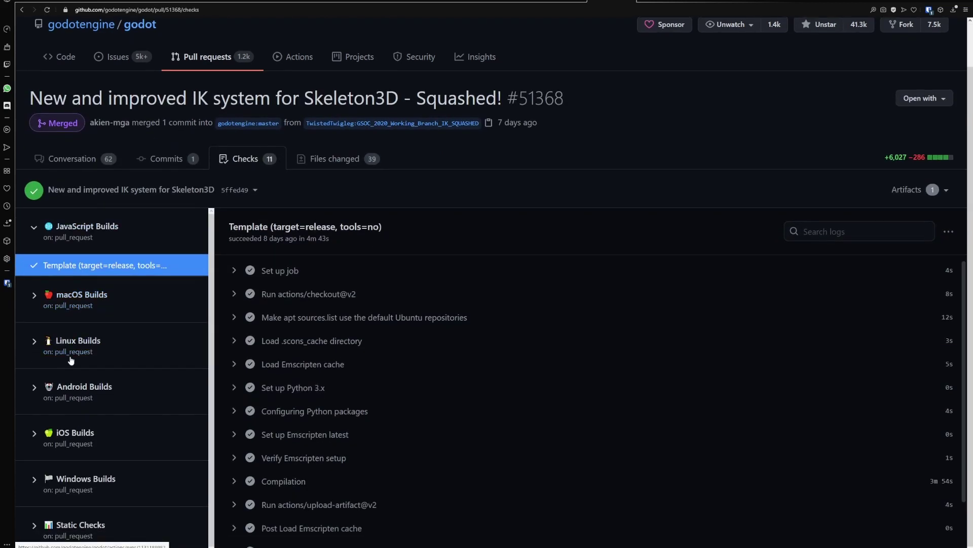